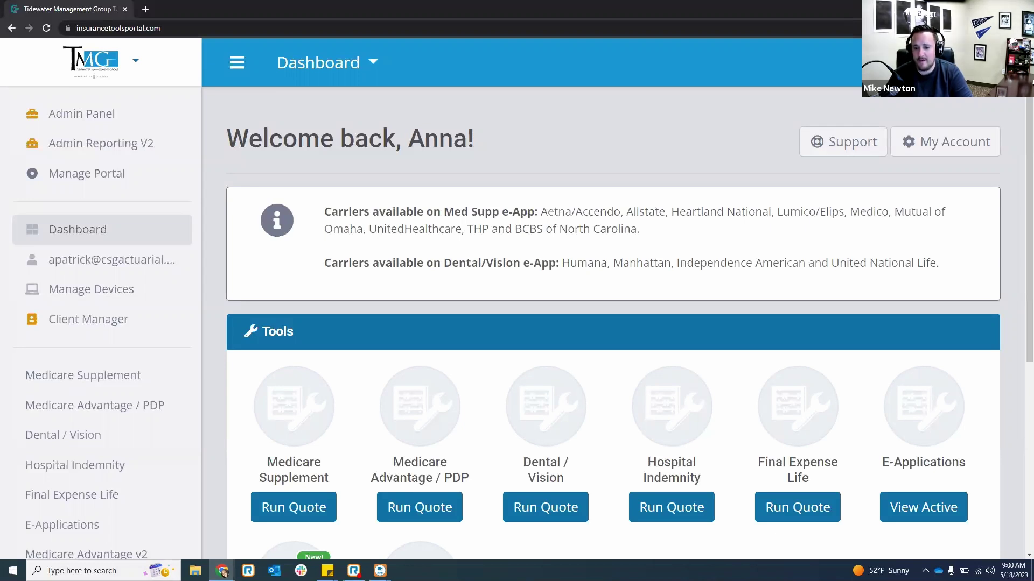
- Scroll the dashboard back up to the top, reviewing the Tools section
scroll(641, 207, down, 3)
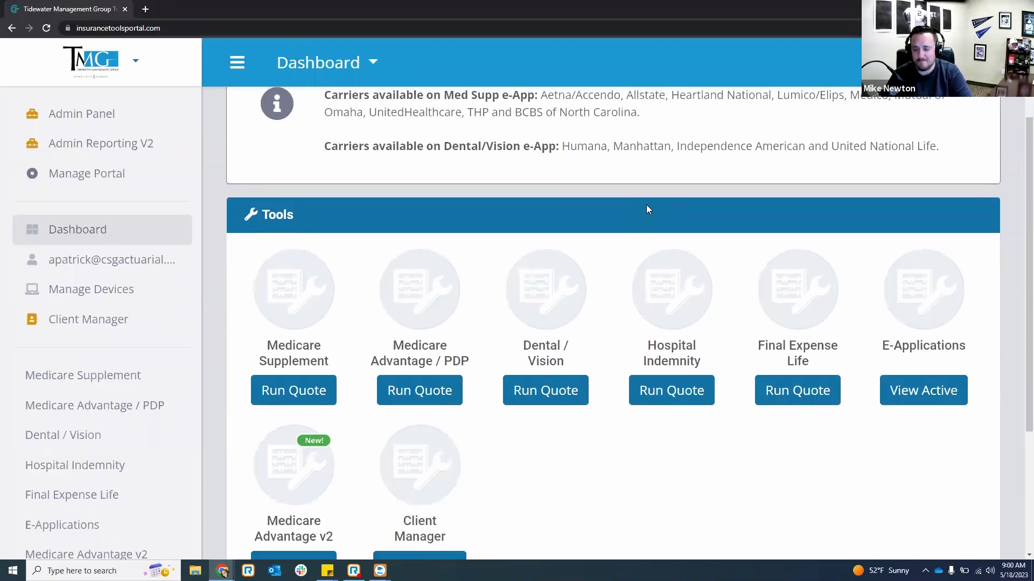
scroll(648, 209, down, 2)
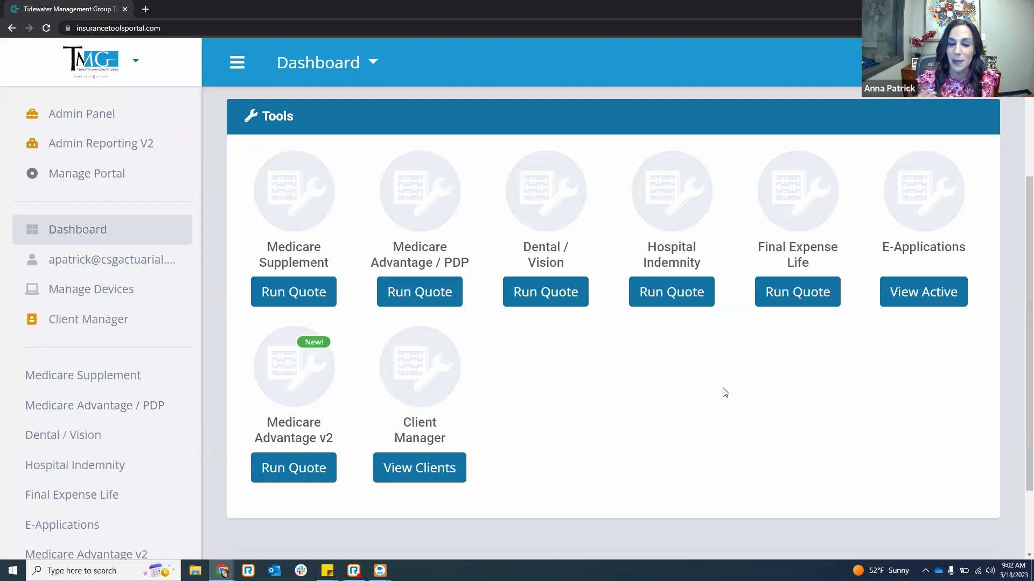
scroll(834, 366, up, 1)
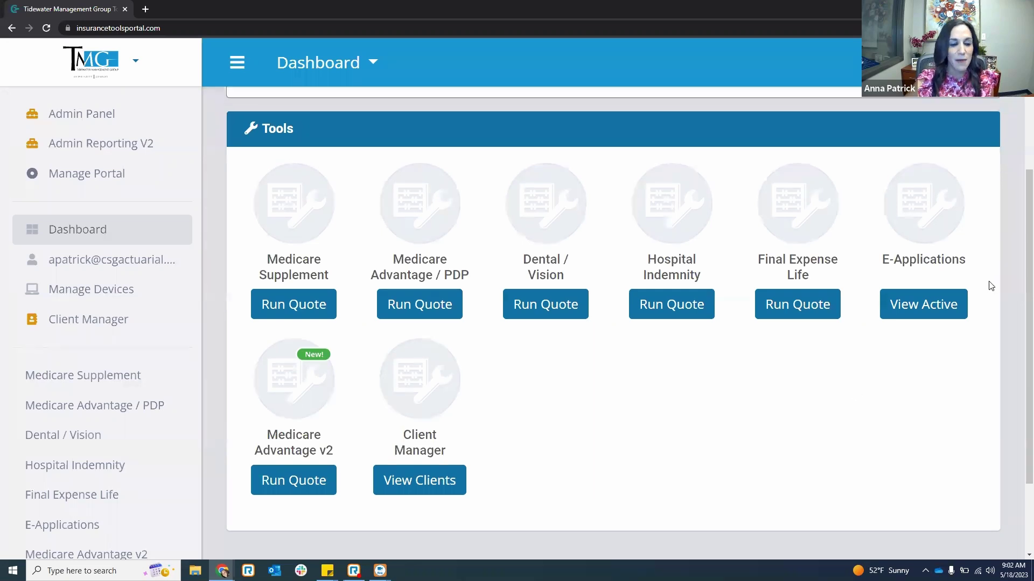
scroll(916, 323, down, 1)
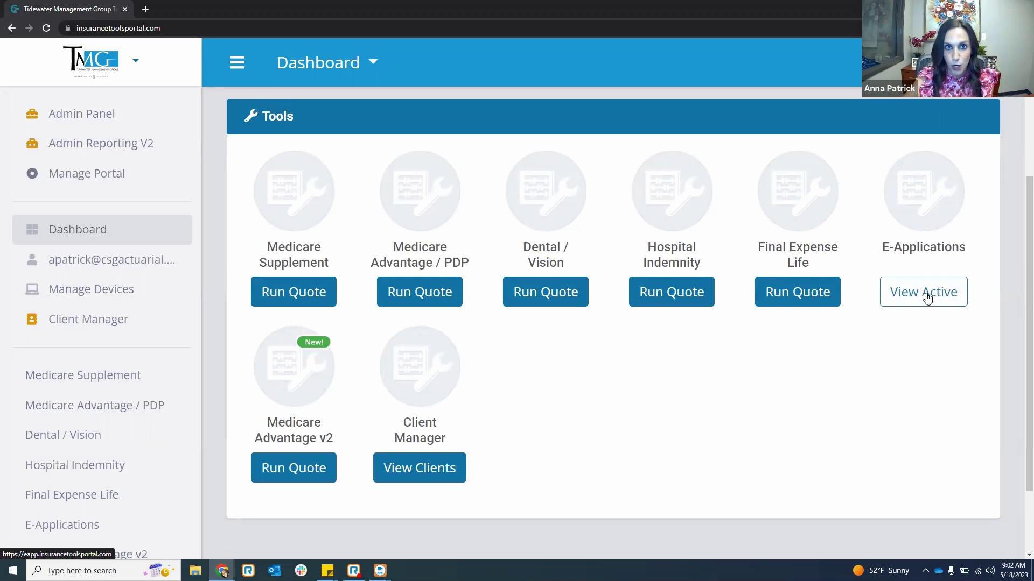
scroll(930, 296, up, 1)
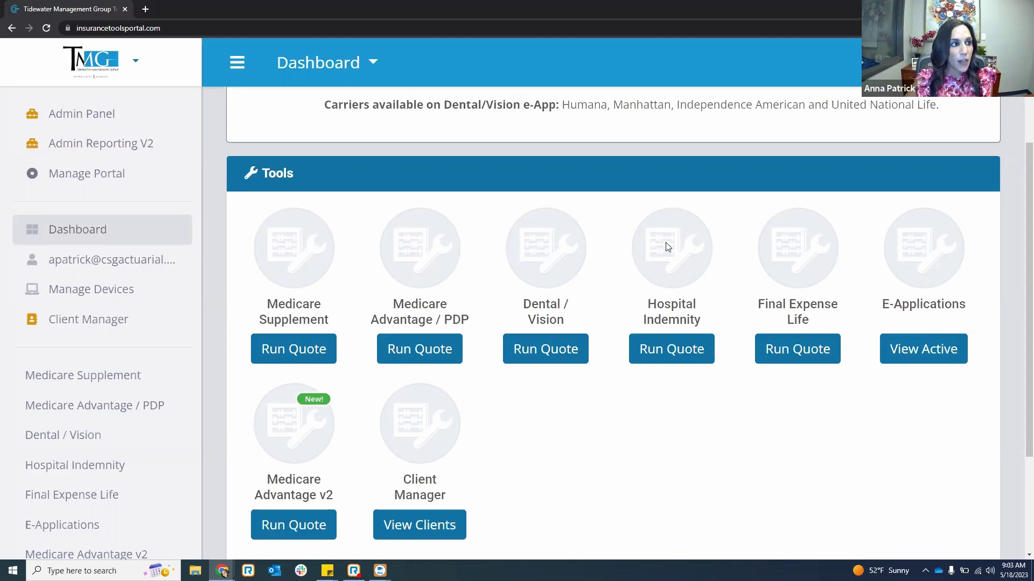
scroll(666, 244, up, 3)
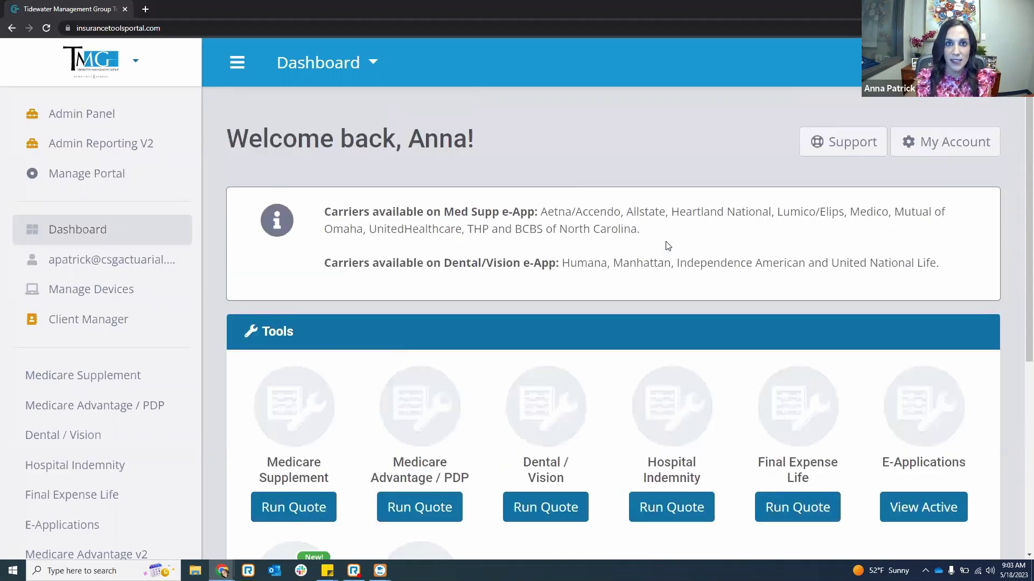
- Open a new private tab and load medicarecenter.com
click(145, 9)
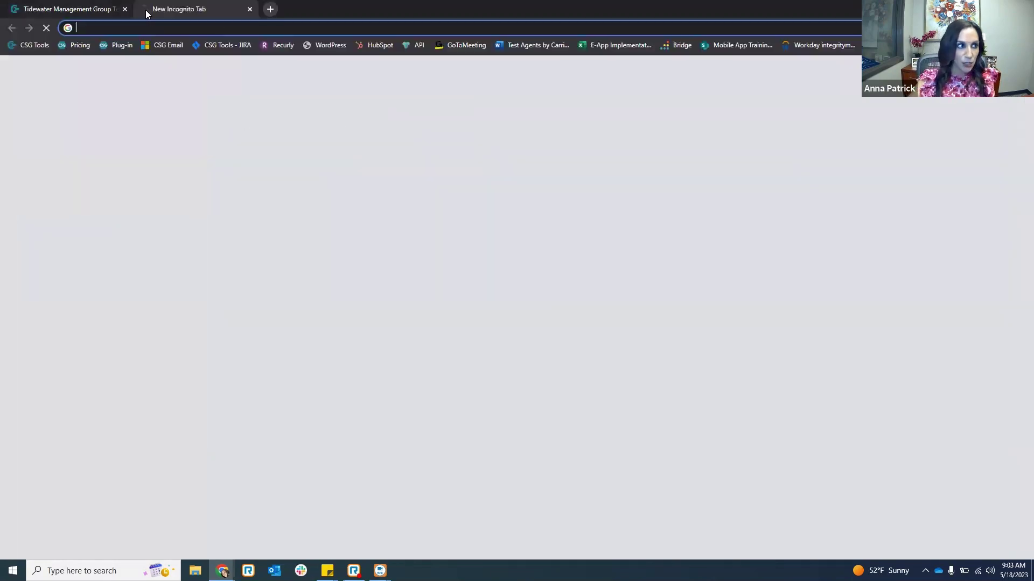
text(medica)
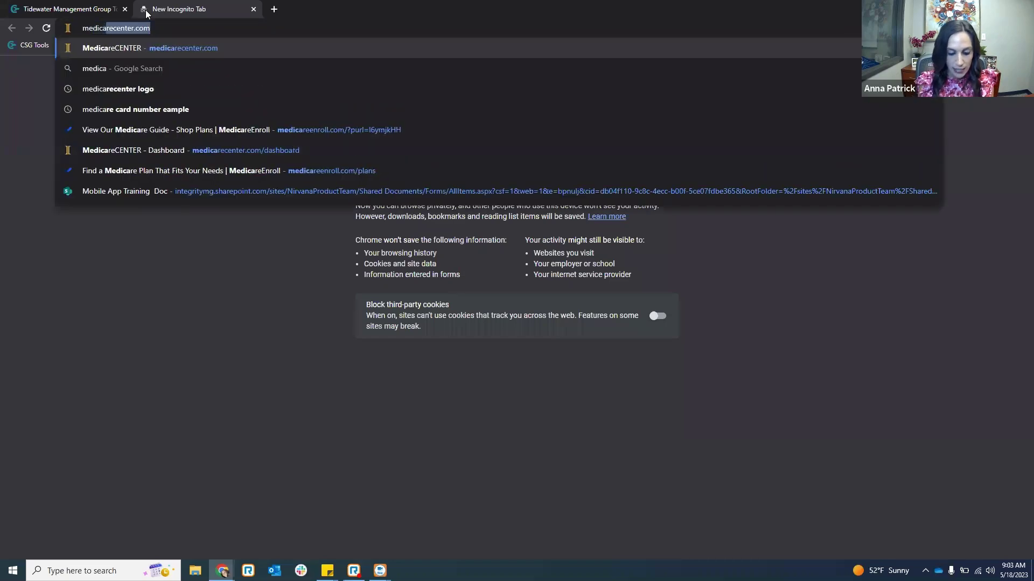
text(e)
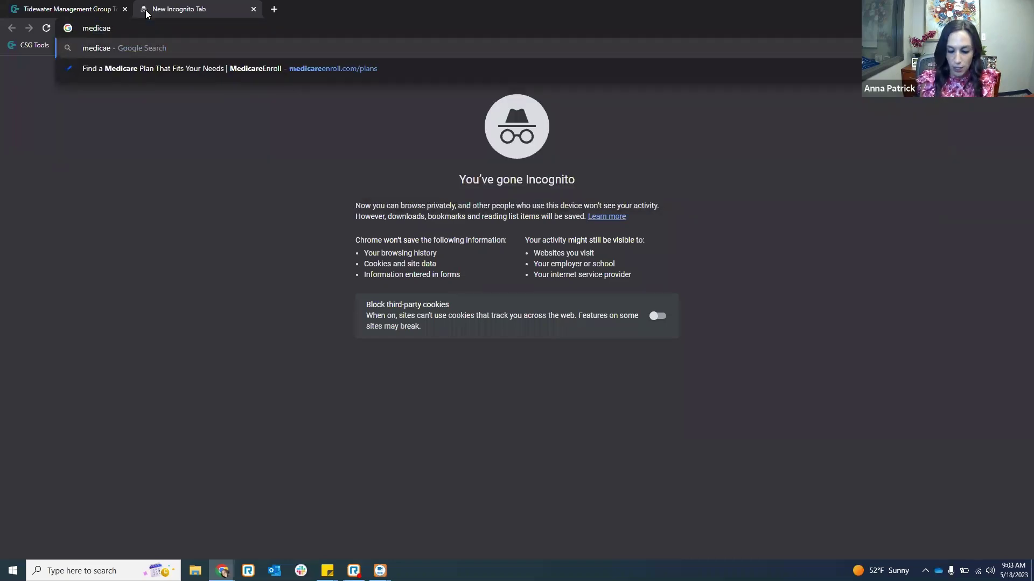
key(BackSpace)
key(Return)
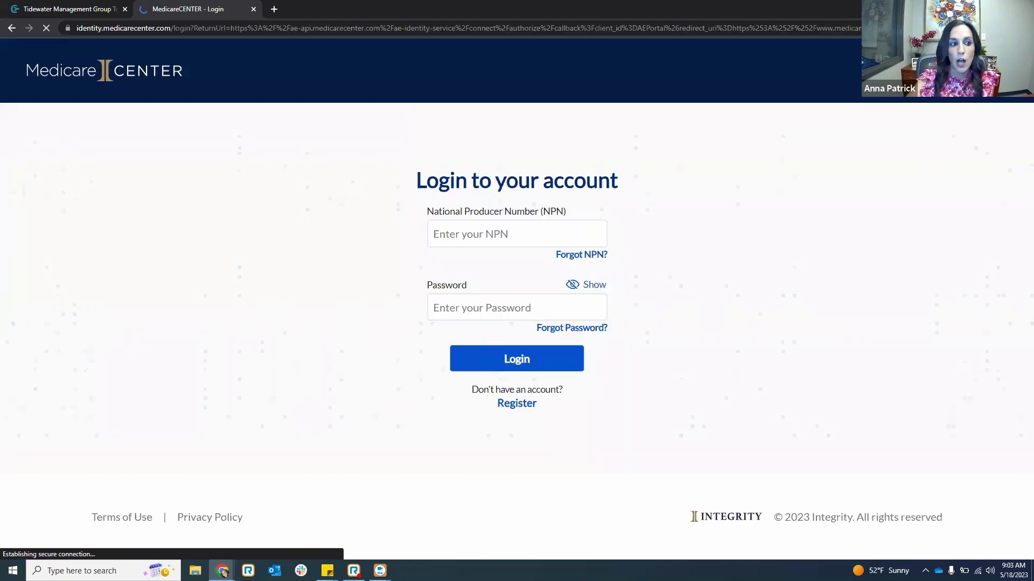
- Sign in to MedicareCENTER with the saved producer login
click(547, 232)
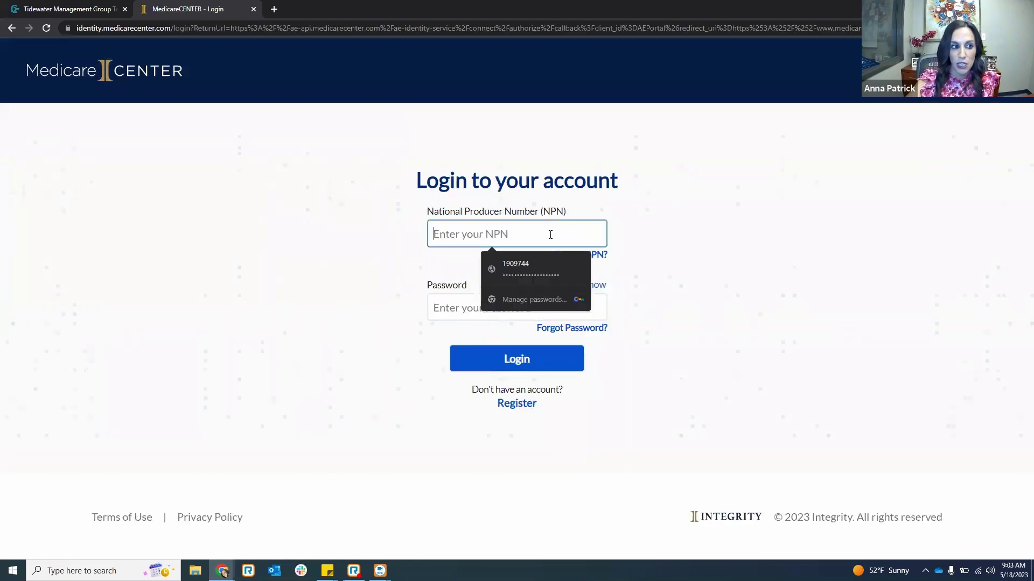
click(551, 266)
click(545, 361)
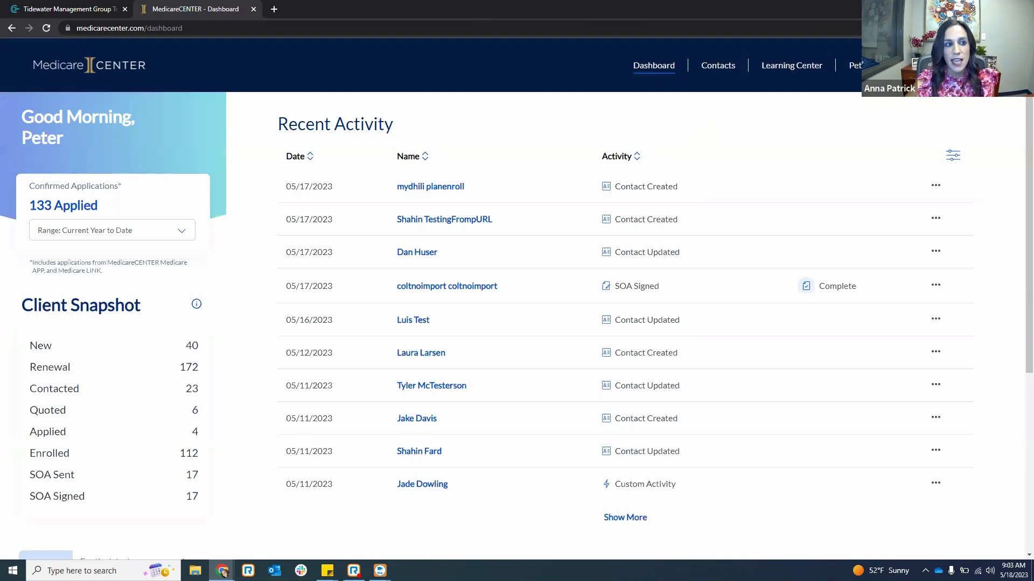
- Choose CSG APP from the MedicareCENTER account menu and switch to the CSG Actuarial E-Application window
click(855, 65)
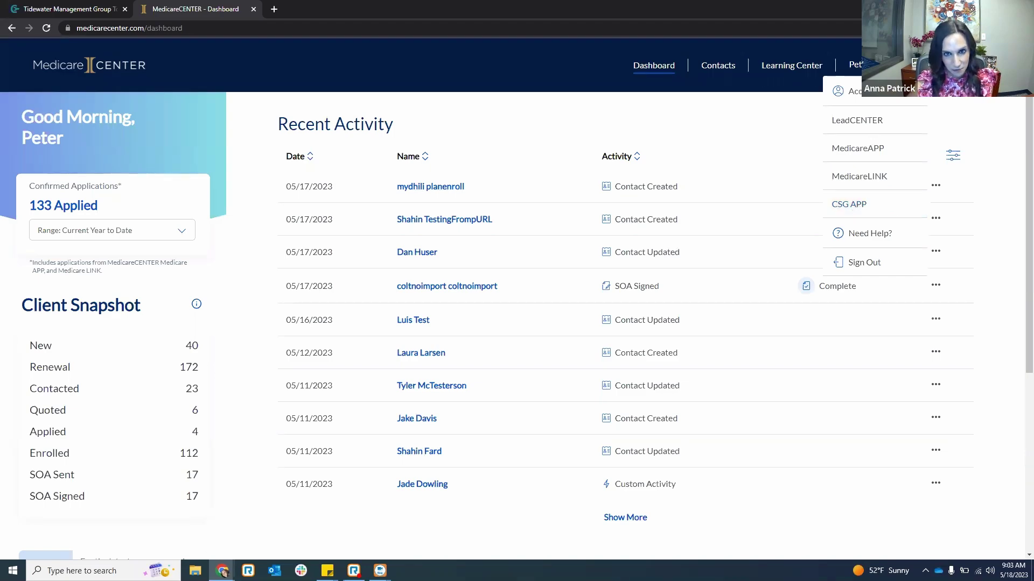
key(alt+Tab)
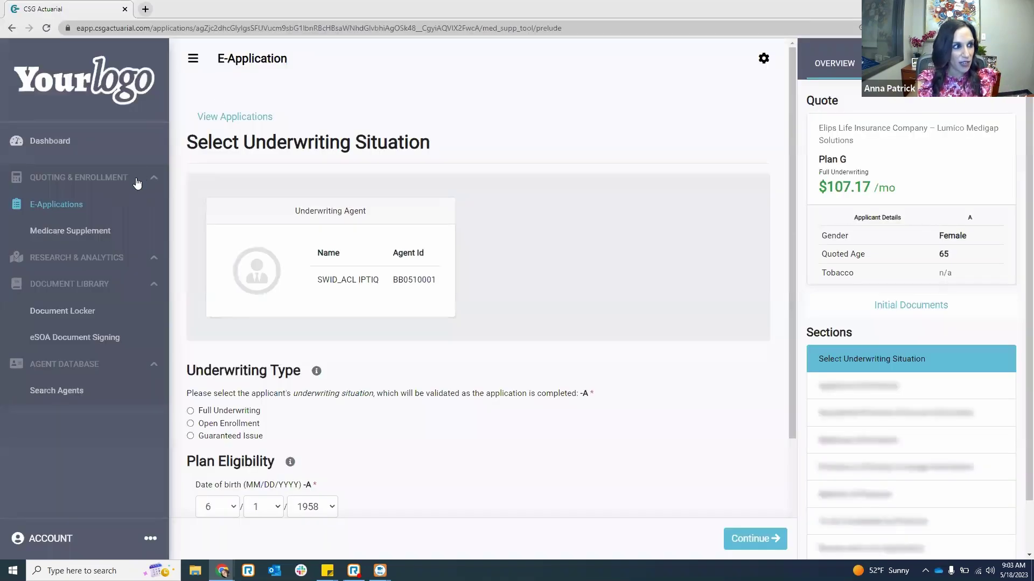
- Go to the Medicare Supplement Quote Search page from the sidebar
click(75, 231)
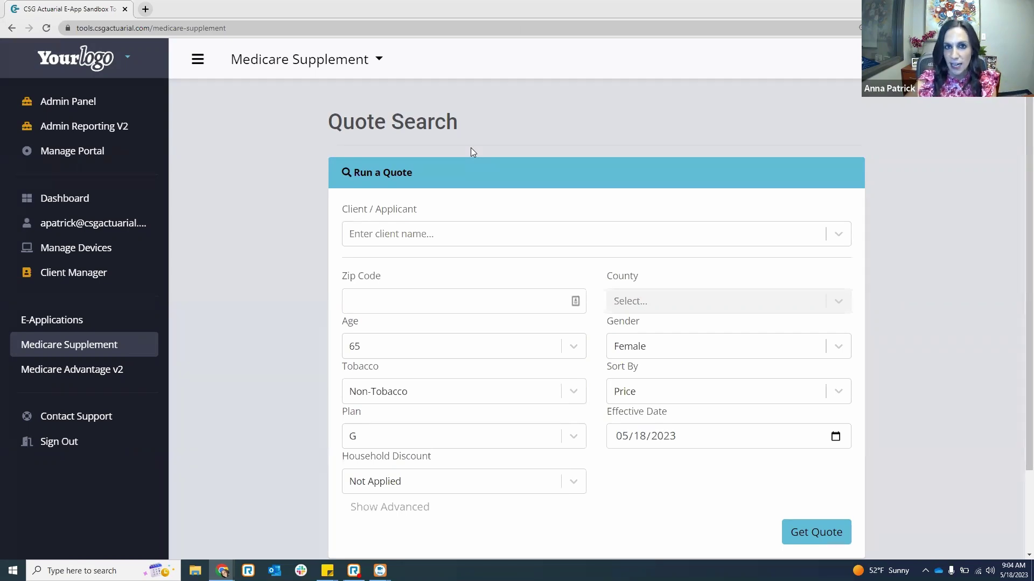
- Quote Plan G for zip 28202, household discount Not Applied, effective date 06/01/2023
click(426, 301)
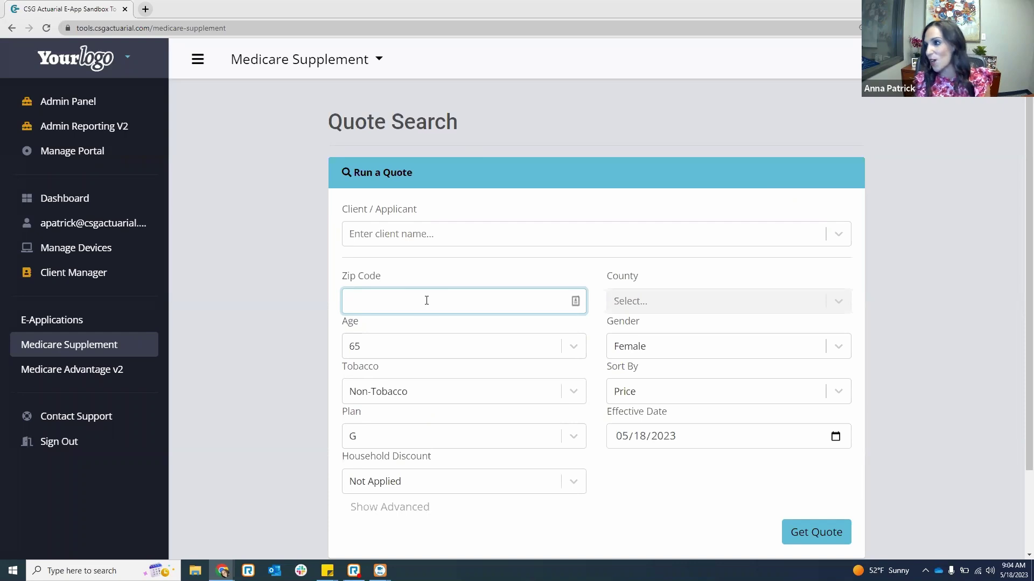
text(28202)
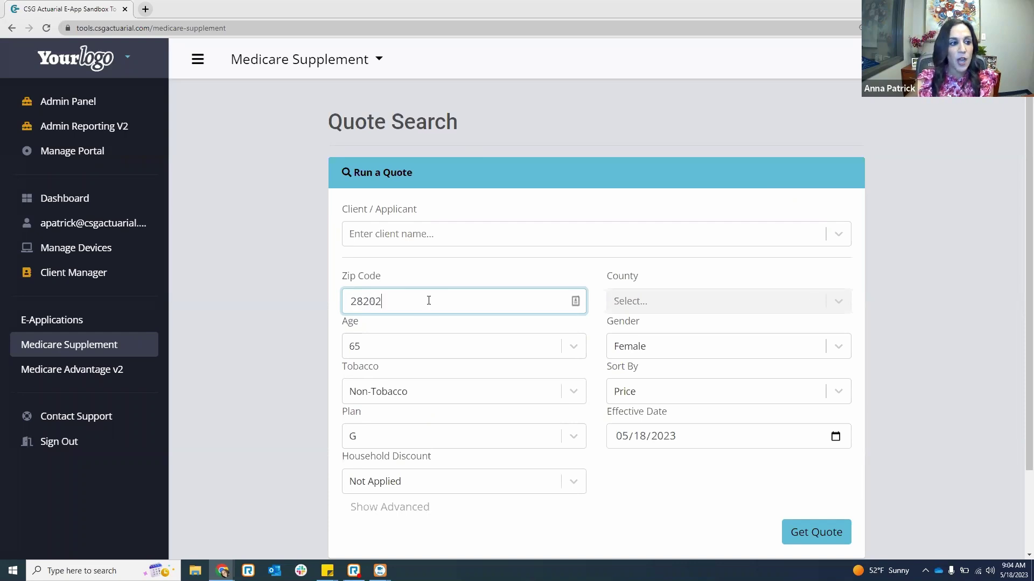
scroll(436, 280, down, 1)
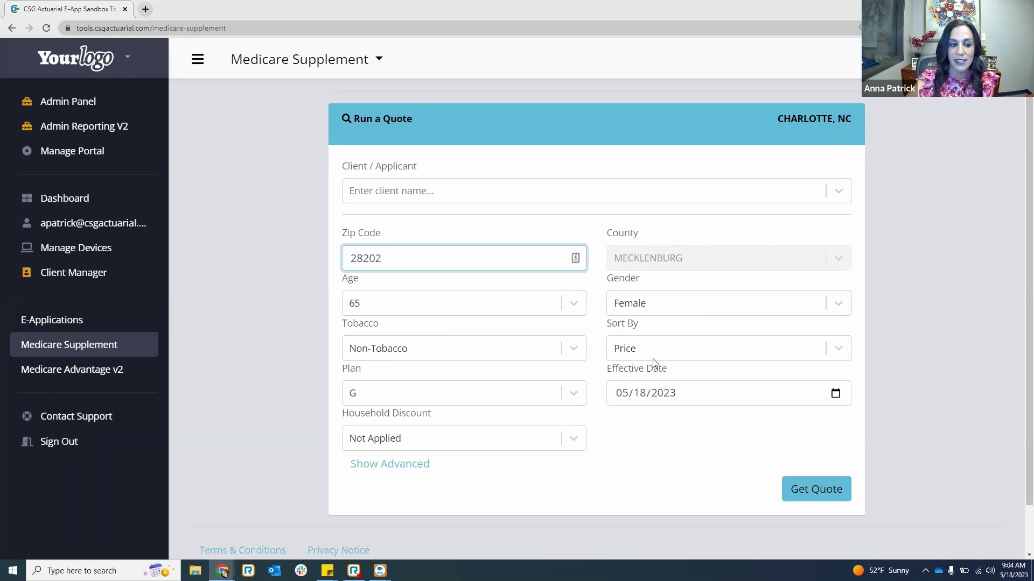
scroll(592, 355, down, 1)
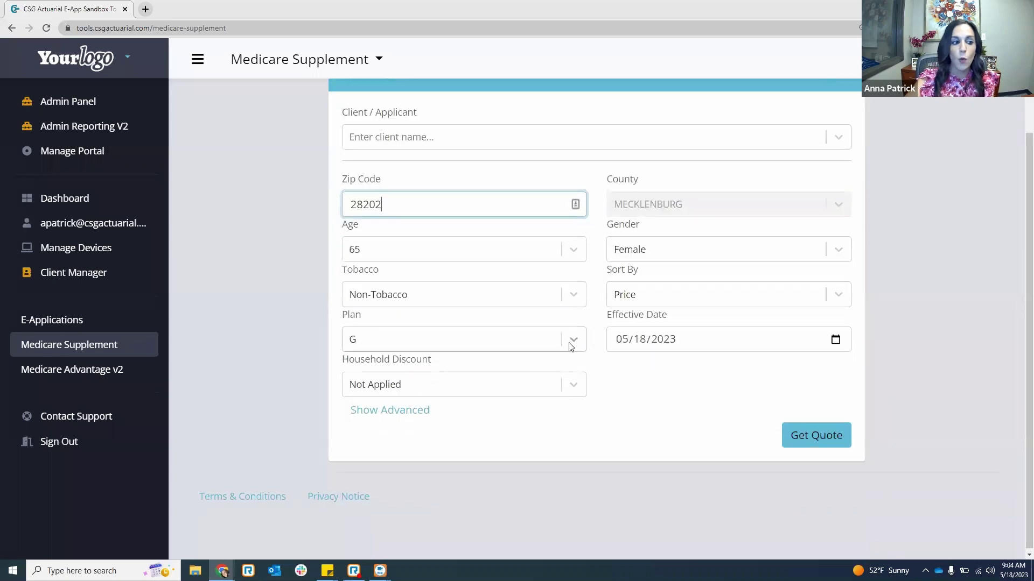
click(574, 385)
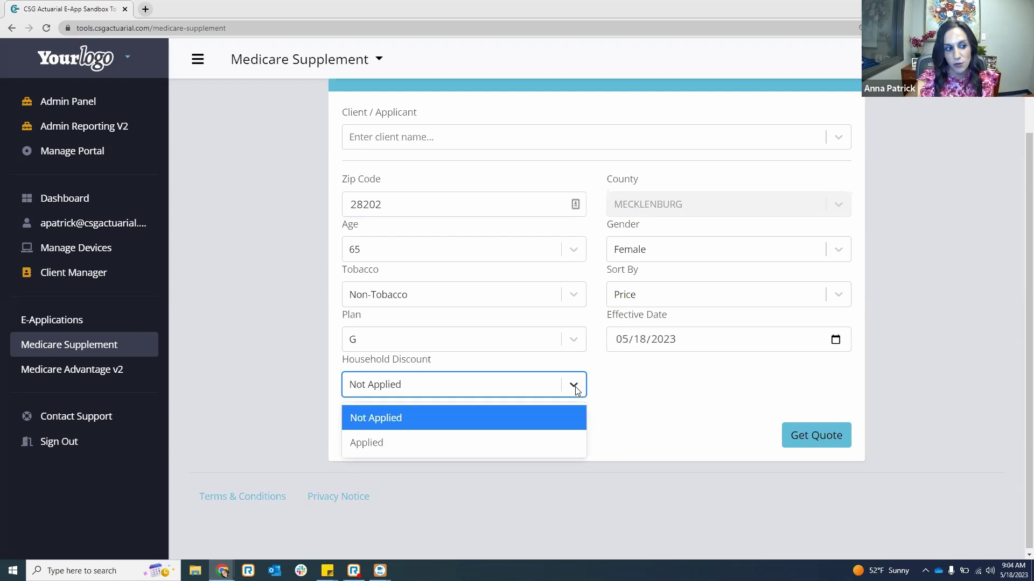
click(575, 386)
click(622, 342)
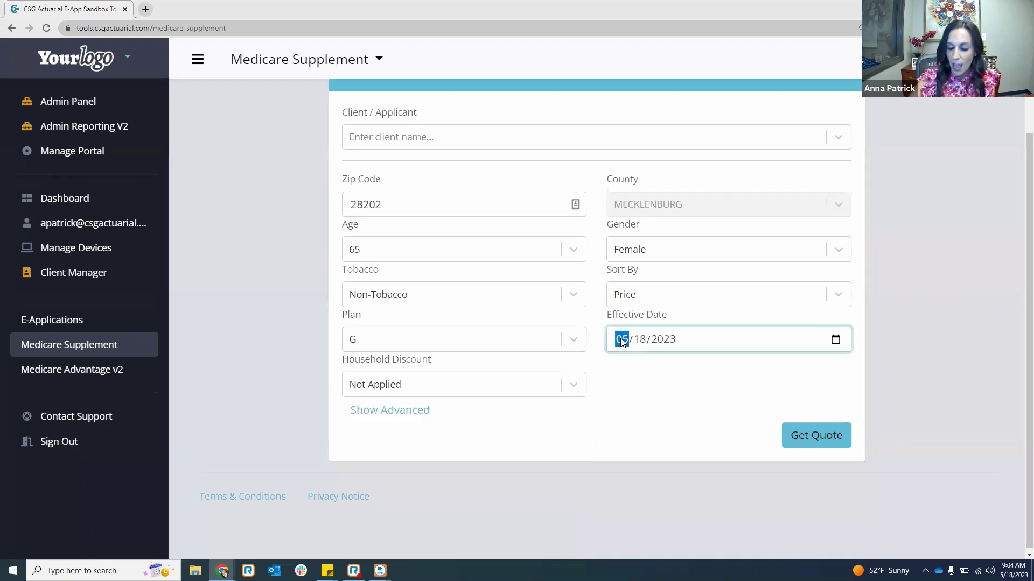
text(0601)
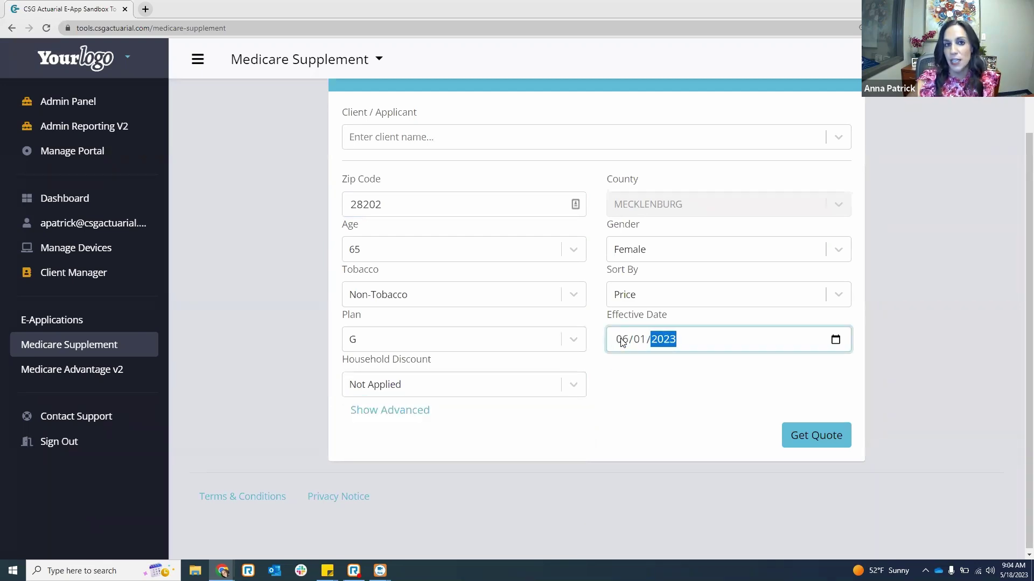
click(642, 415)
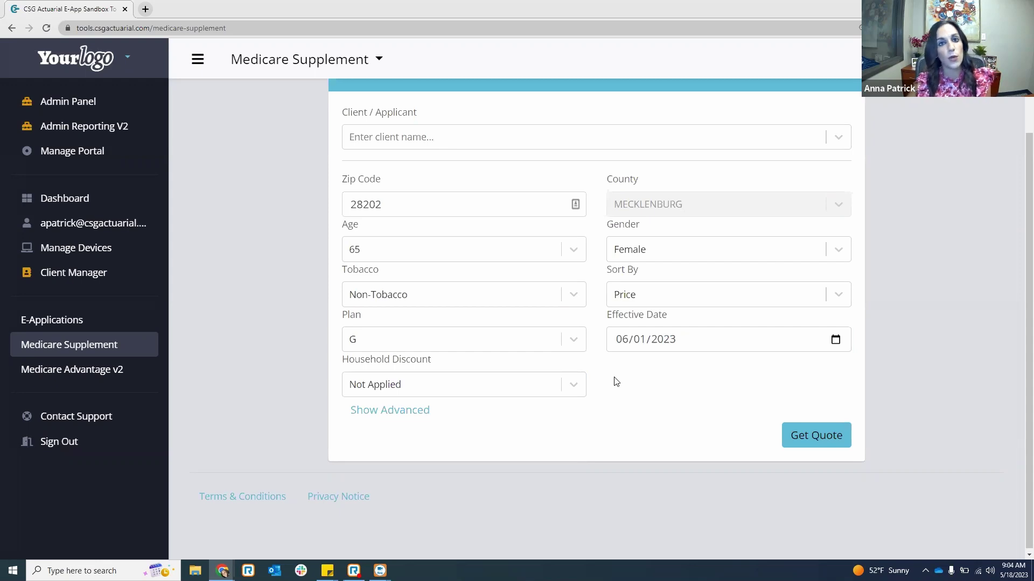
click(832, 433)
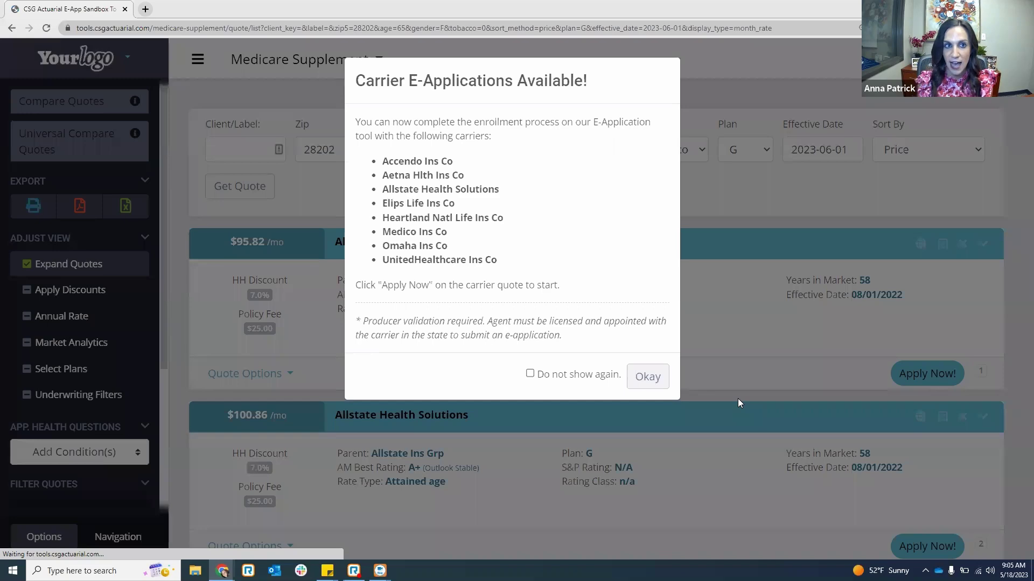
- Dismiss the Carrier E-Applications notice and scroll through the Plan G quote cards
click(648, 376)
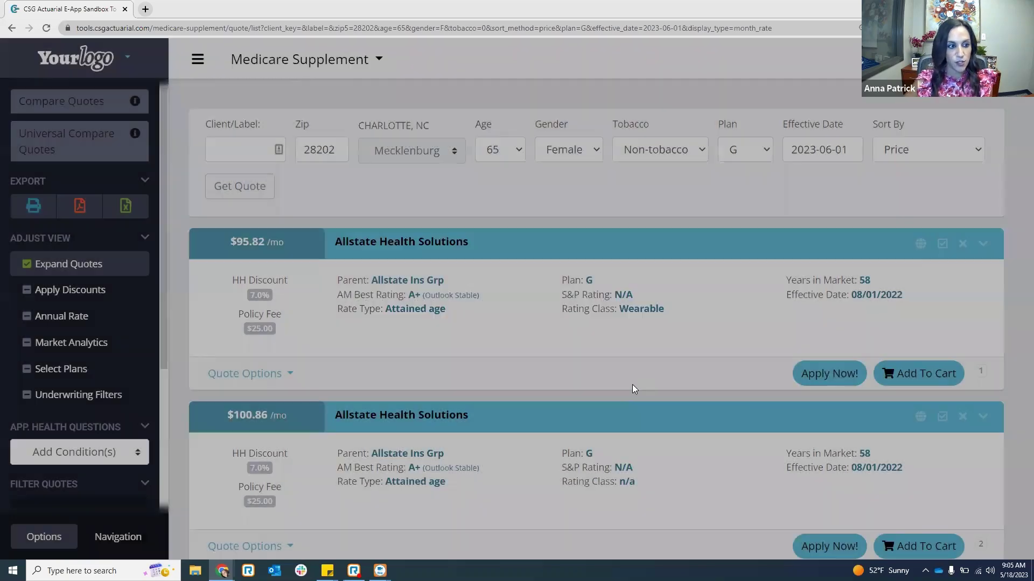
scroll(631, 383, down, 2)
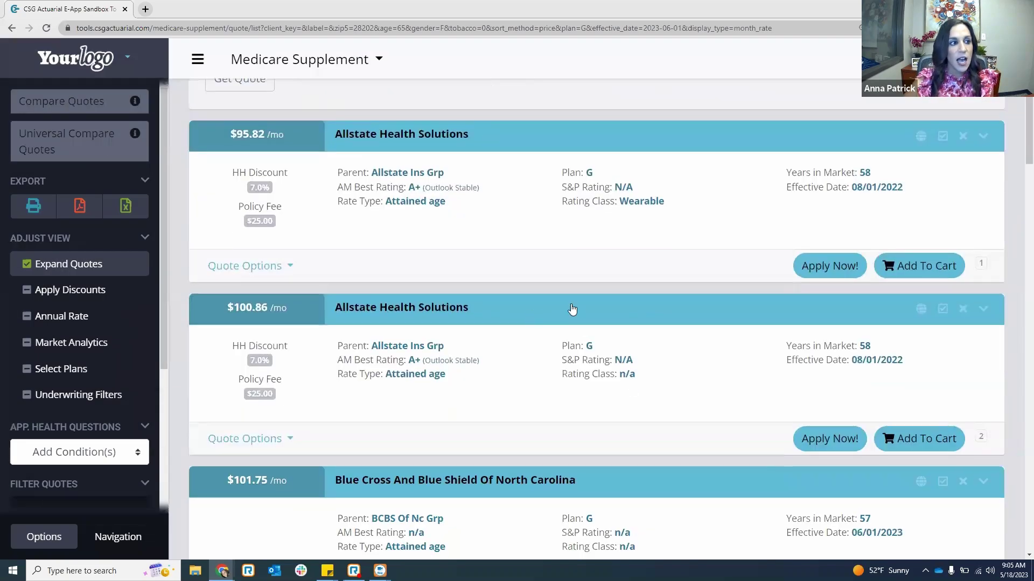
scroll(332, 317, up, 2)
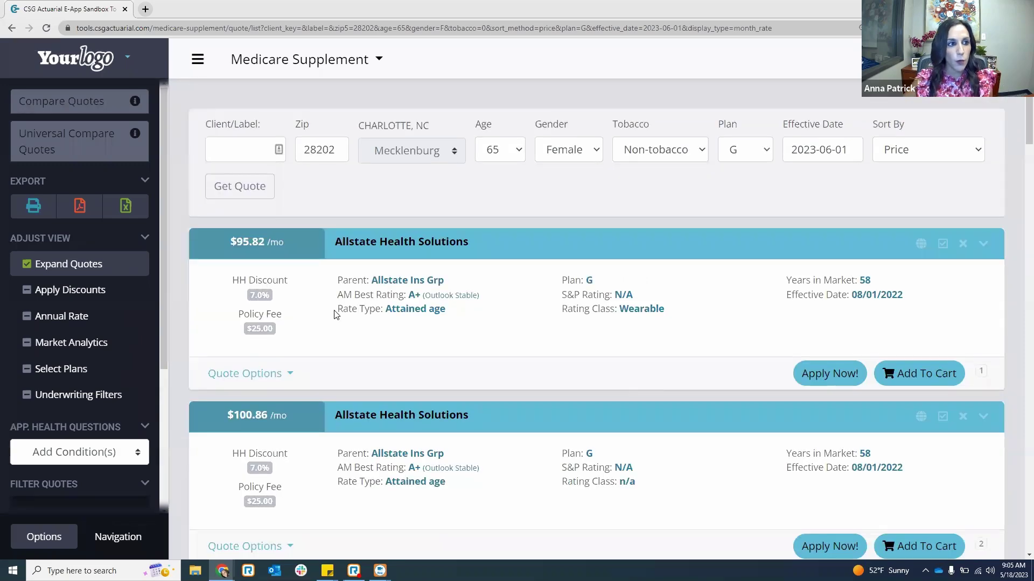
scroll(337, 307, down, 2)
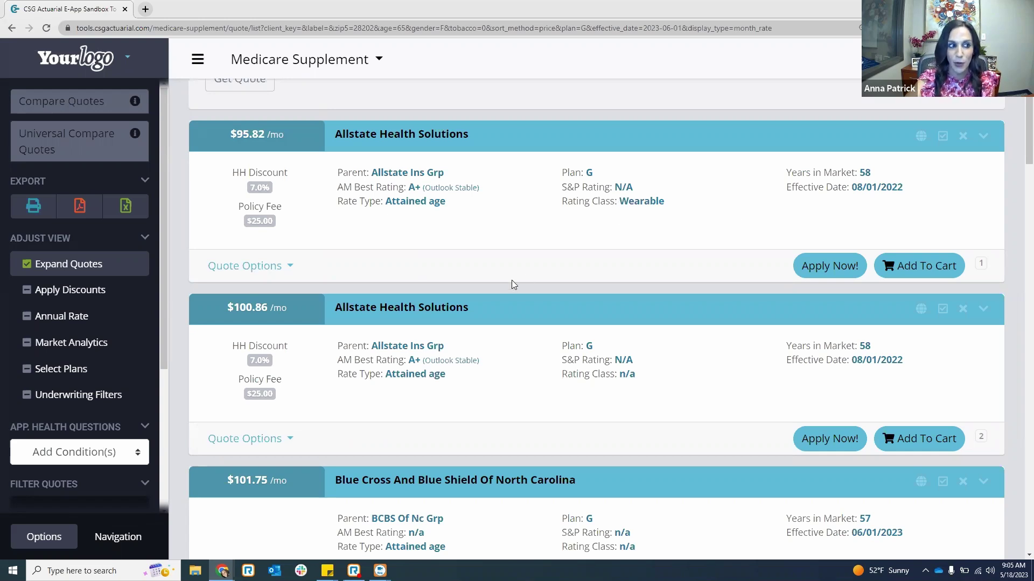
mouse_move(76, 295)
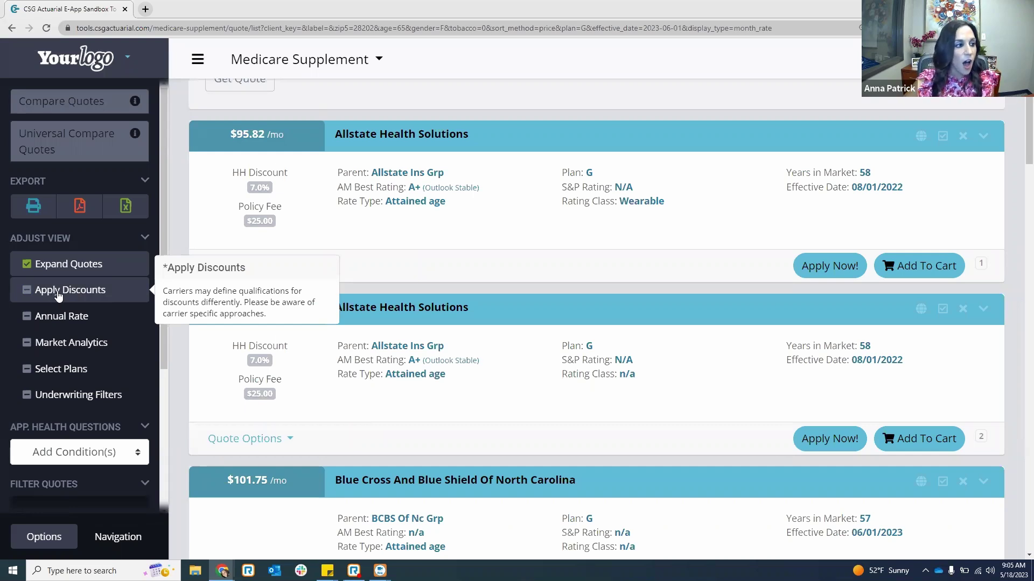
- Turn on Apply Discounts and scroll down to the Elips Life card at $94.30/mo
click(58, 294)
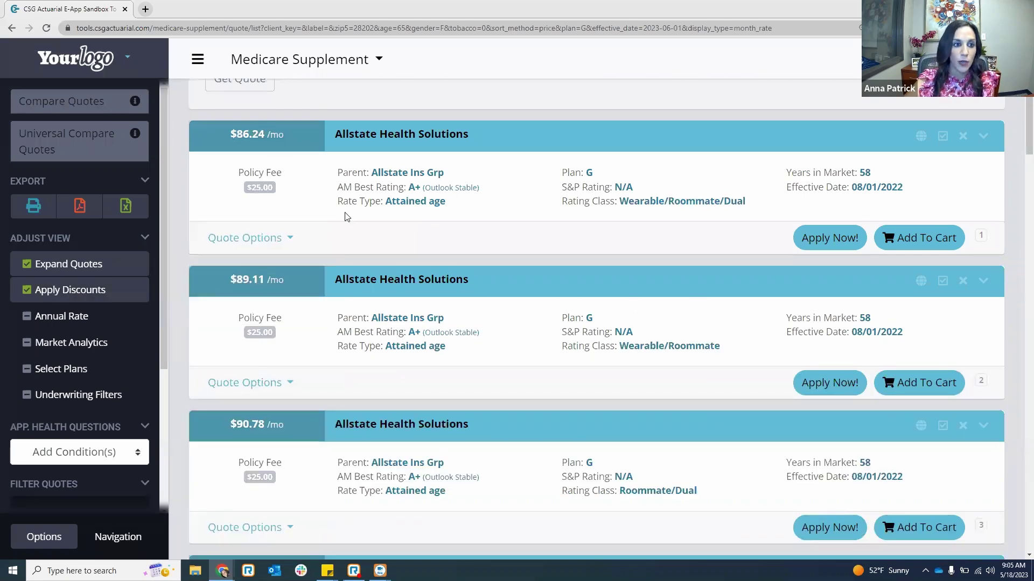
scroll(347, 217, down, 2)
scroll(347, 217, down, 3)
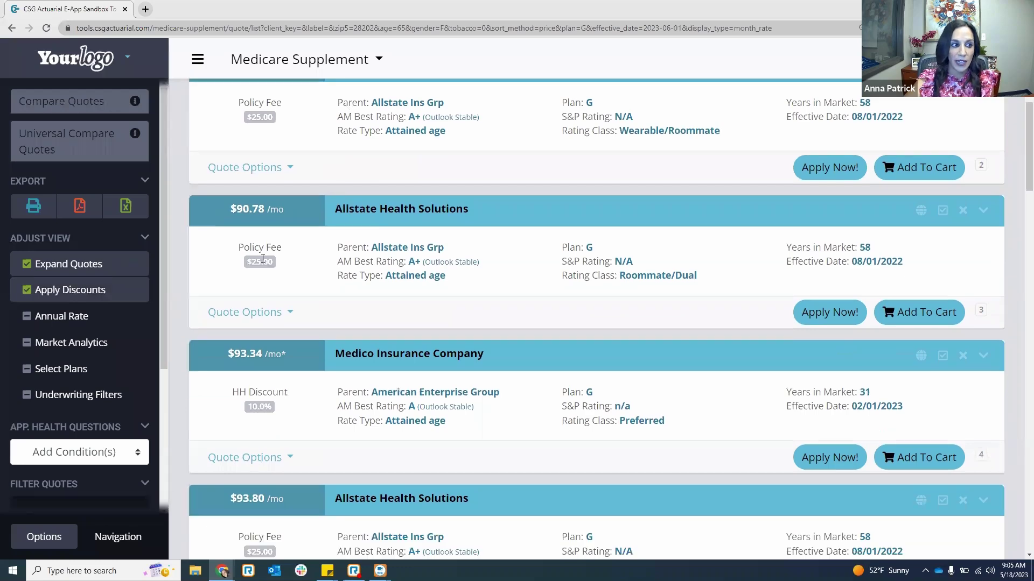
scroll(311, 261, down, 4)
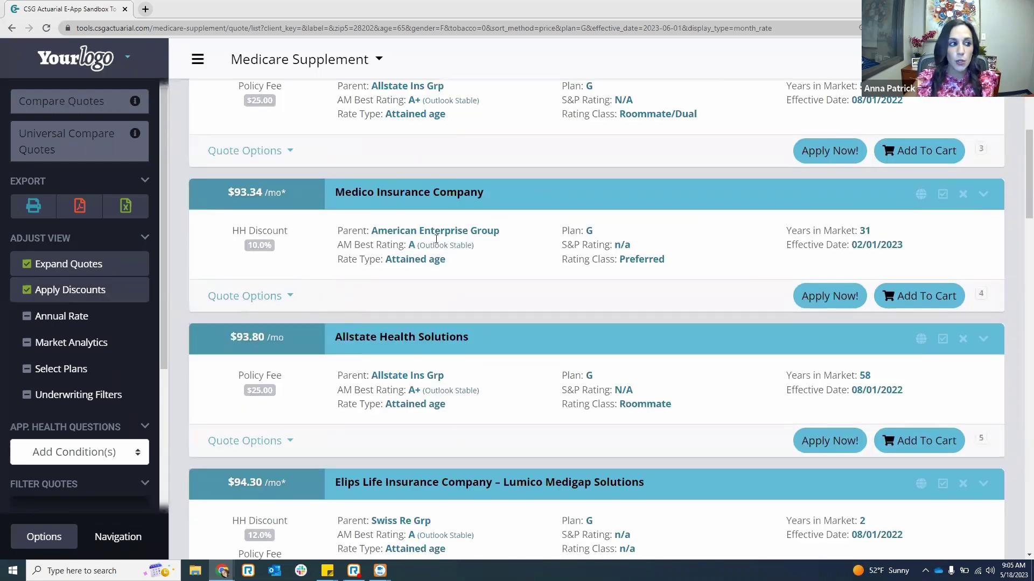
scroll(437, 240, down, 1)
scroll(401, 248, down, 1)
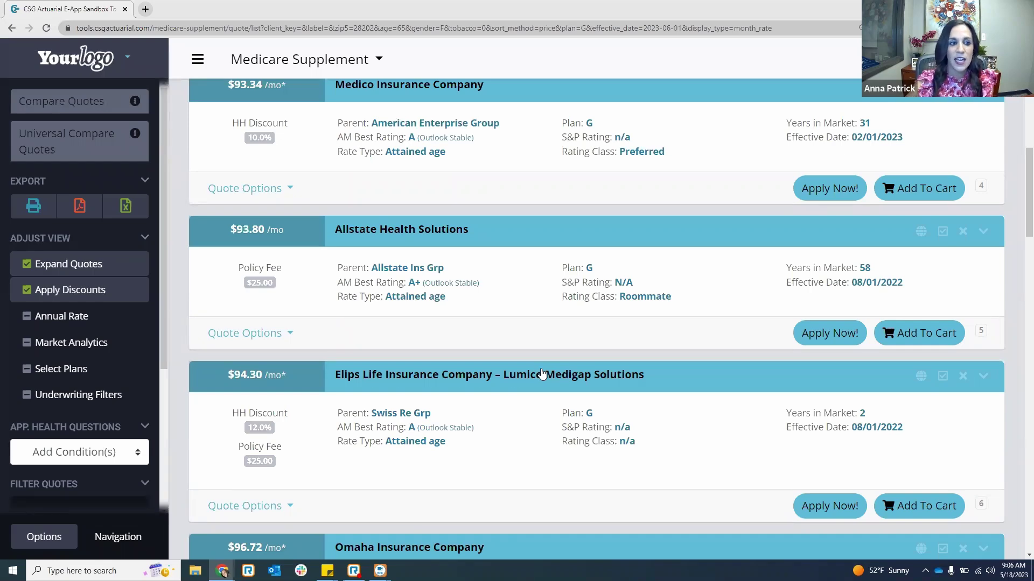
scroll(651, 298, down, 4)
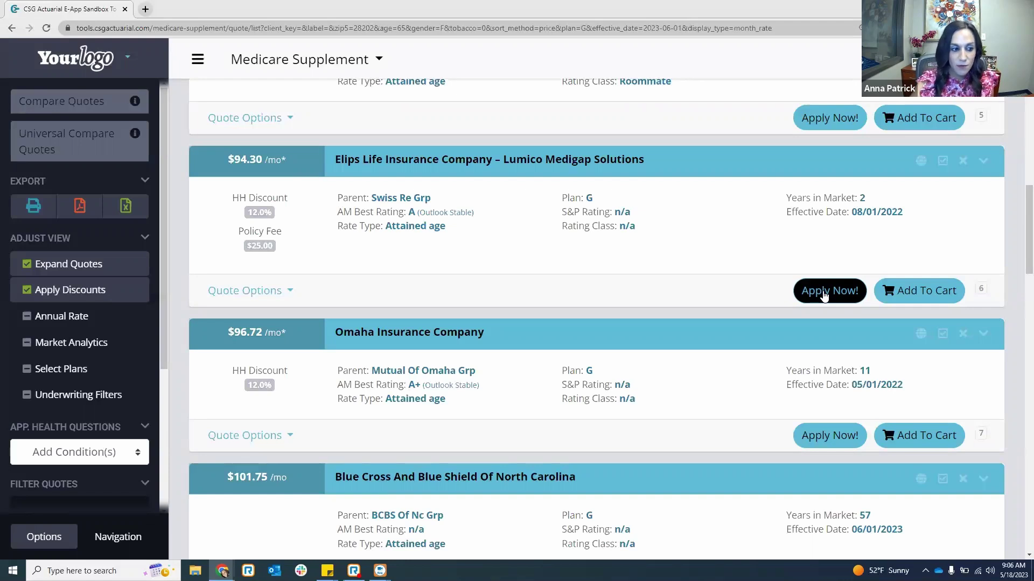
- Apply Now on the Elips Life Insurance Company – Lumico Medigap Solutions Plan G quote
click(824, 295)
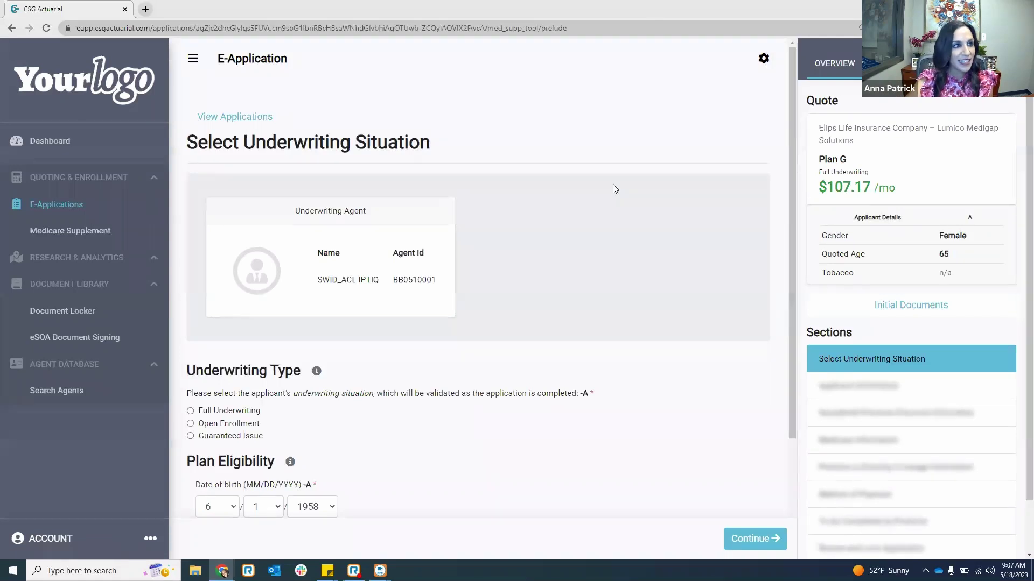
scroll(613, 184, down, 2)
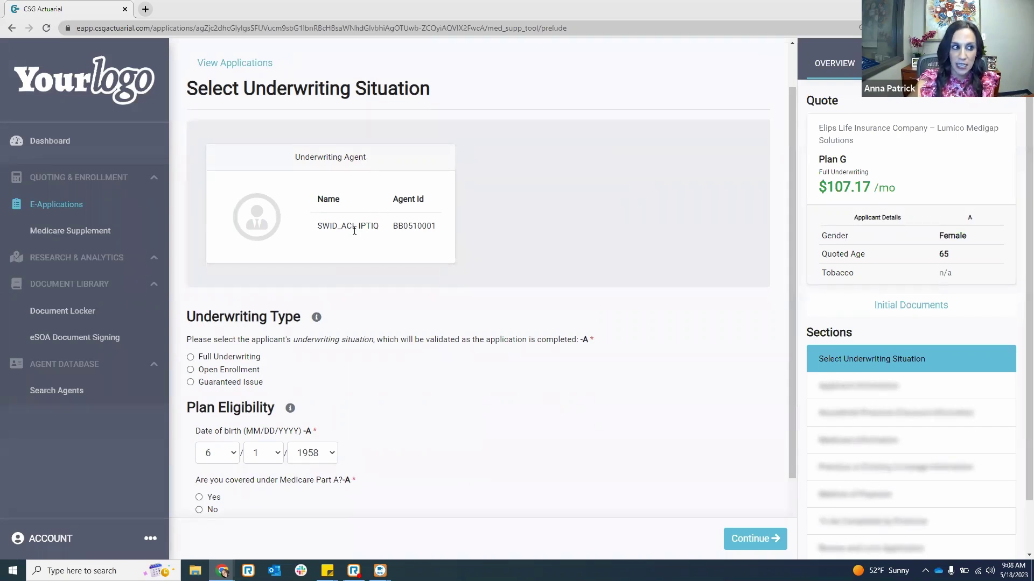
scroll(302, 226, down, 2)
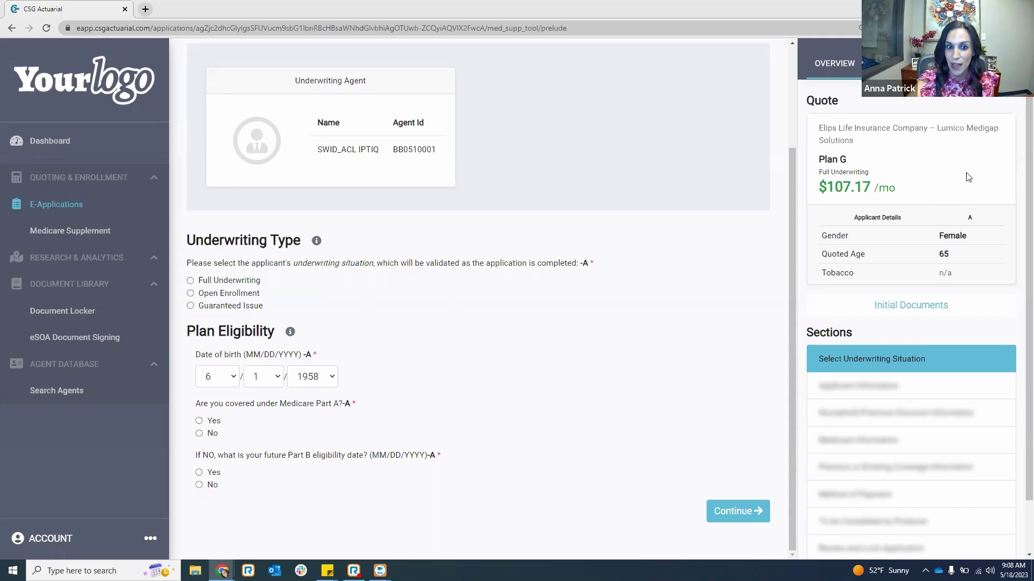
click(893, 308)
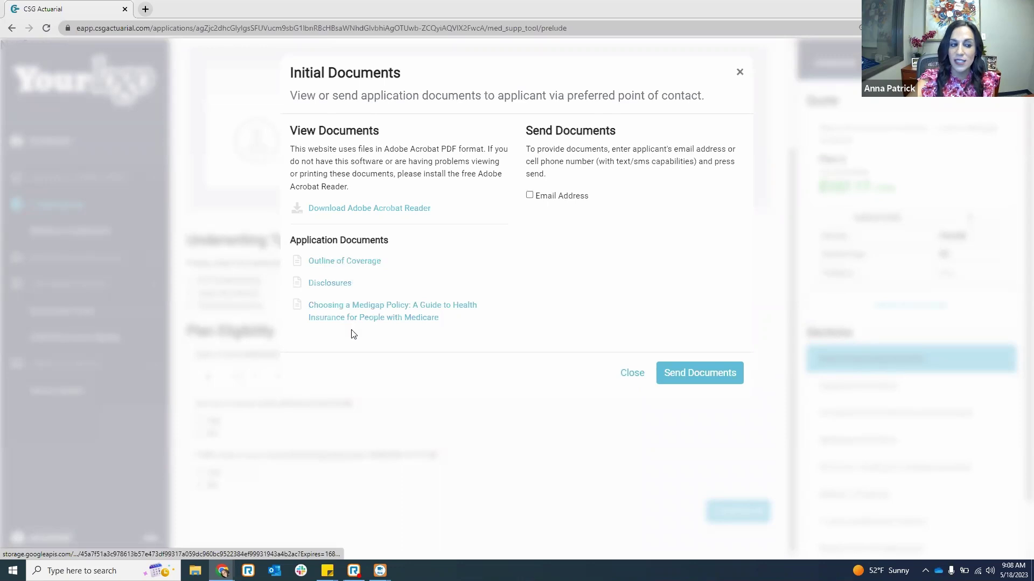
click(529, 195)
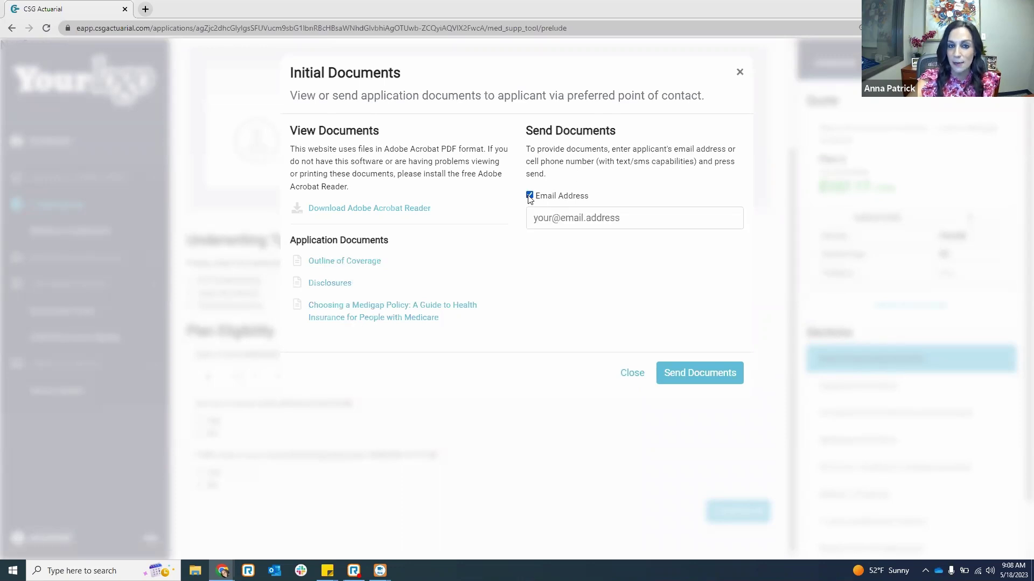
click(740, 73)
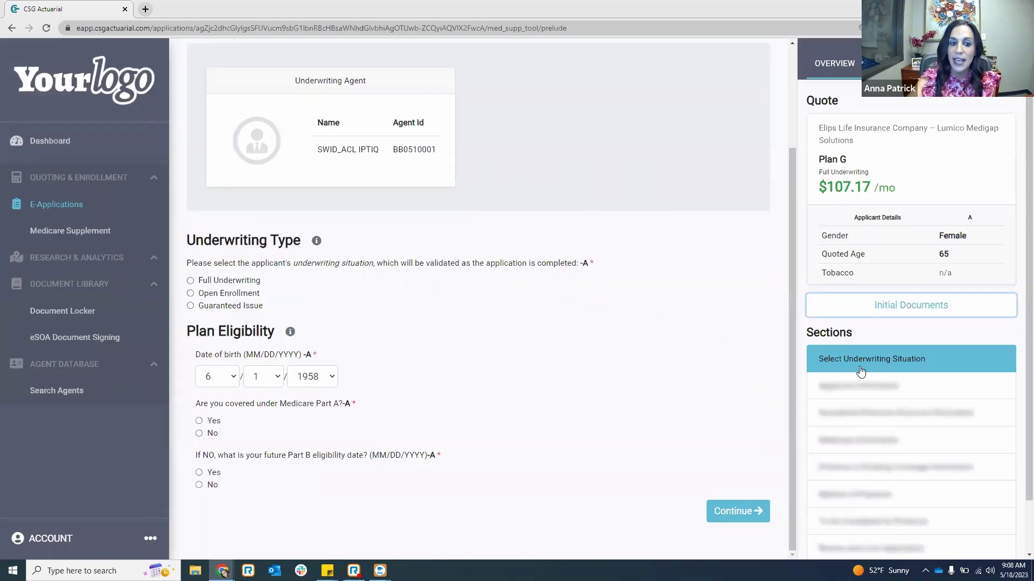
- Review the NC appointment warning in notifications, then return to the quote and sections overview
scroll(870, 439, down, 1)
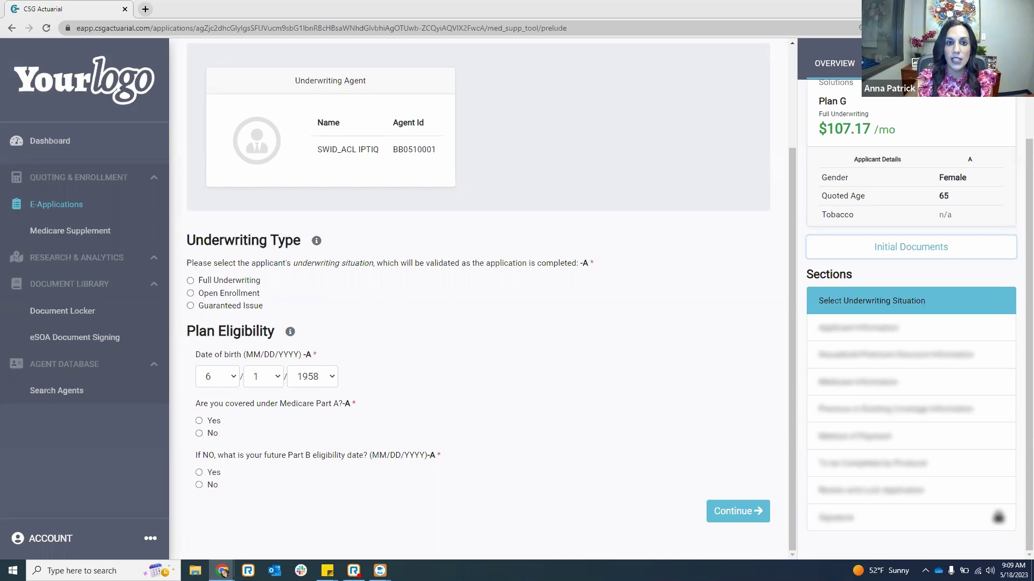
click(925, 301)
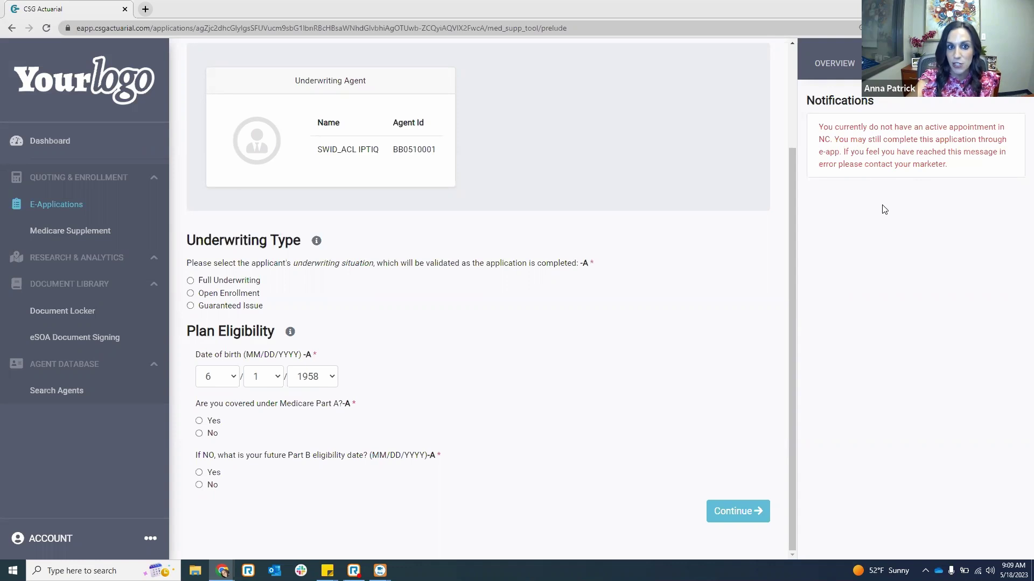
click(853, 71)
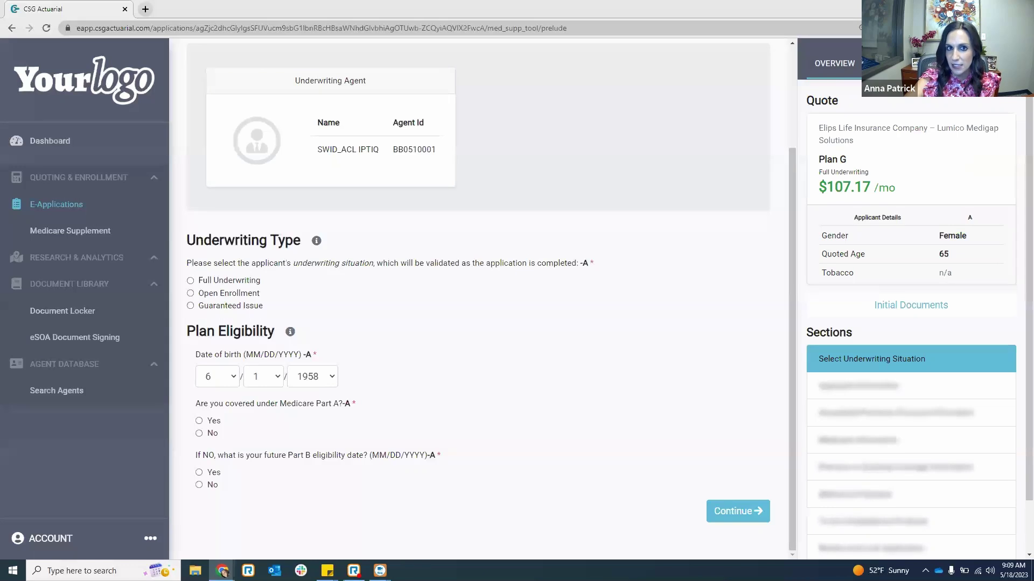
click(948, 64)
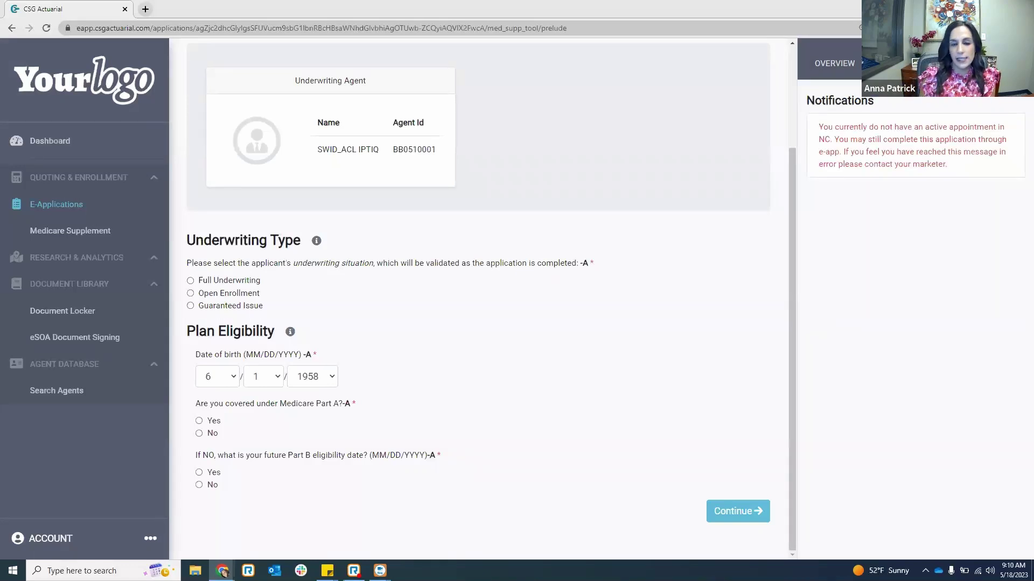
click(855, 67)
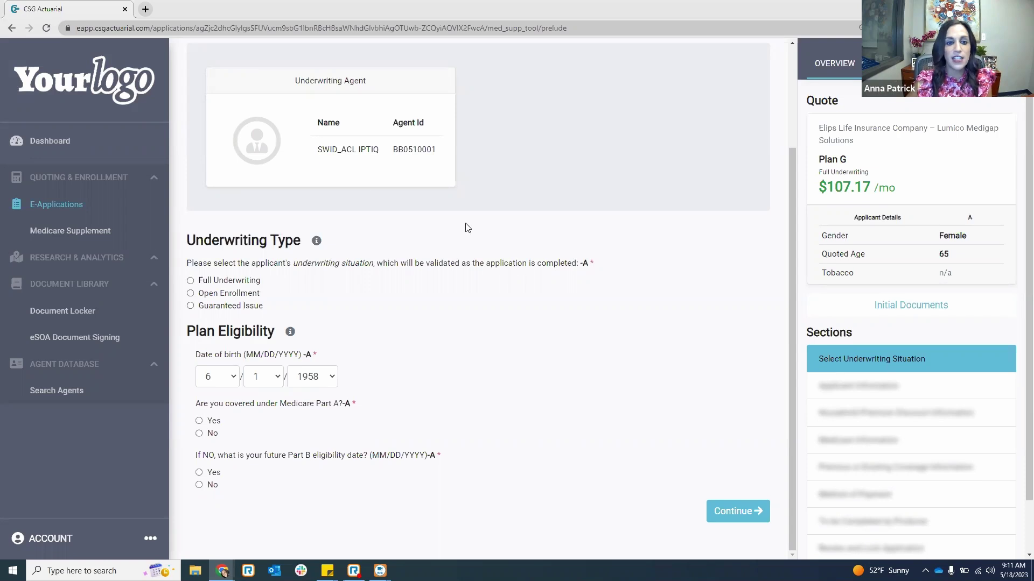
- Scroll through the underwriting form, checking the prefilled date of birth and unanswered questions
scroll(689, 298, up, 3)
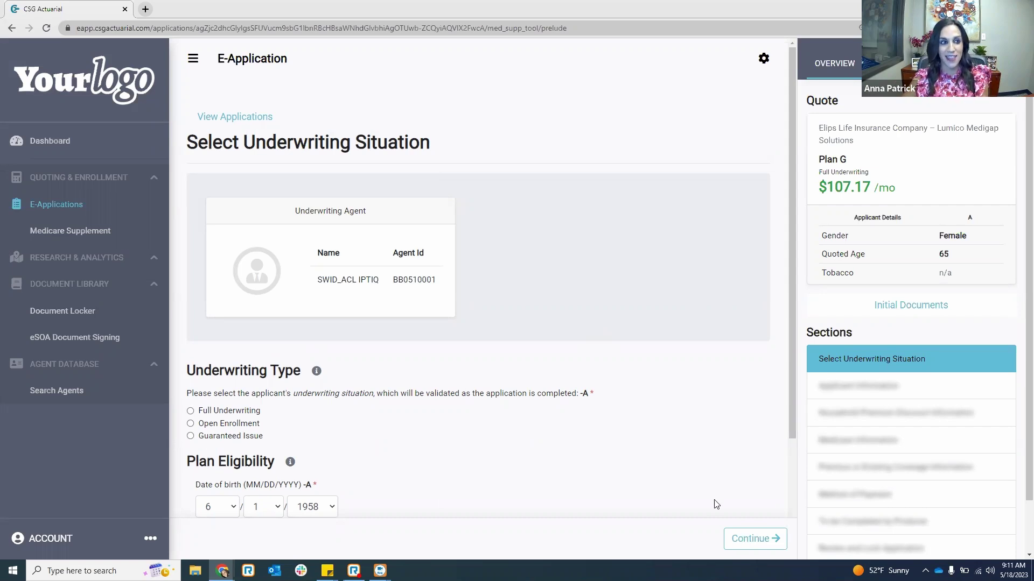
scroll(491, 436, down, 2)
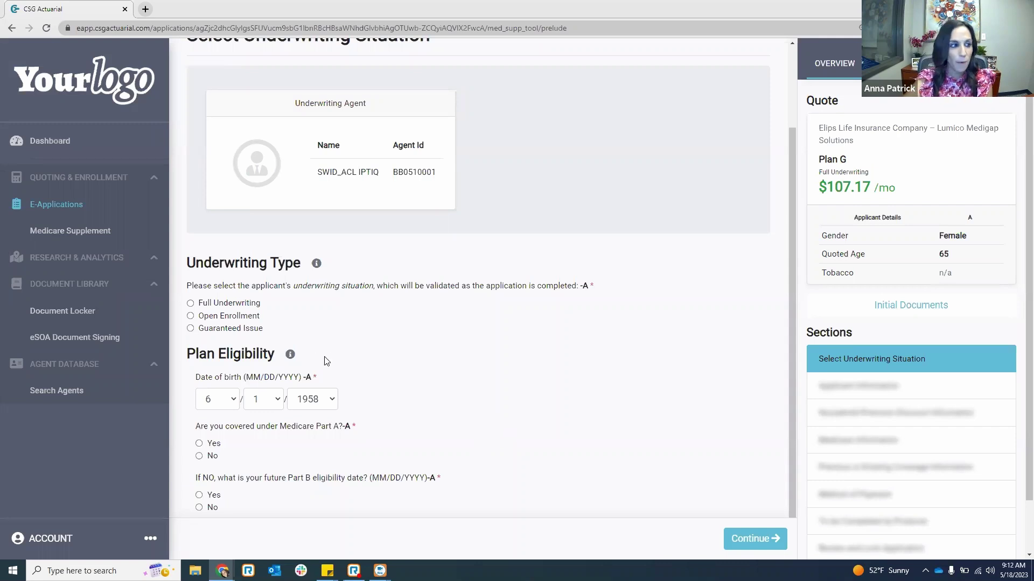
scroll(323, 358, up, 2)
scroll(327, 370, down, 1)
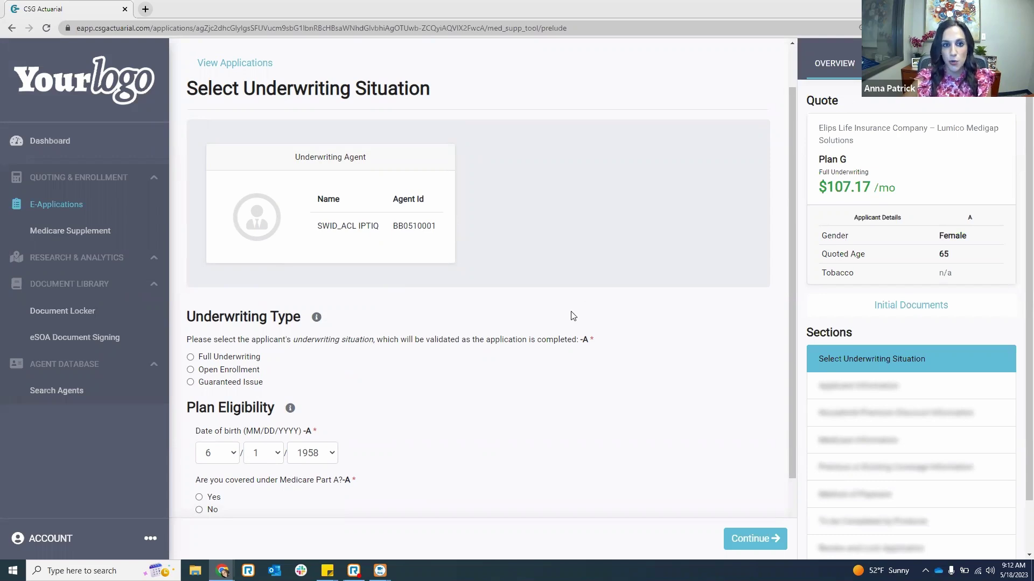
scroll(555, 325, down, 2)
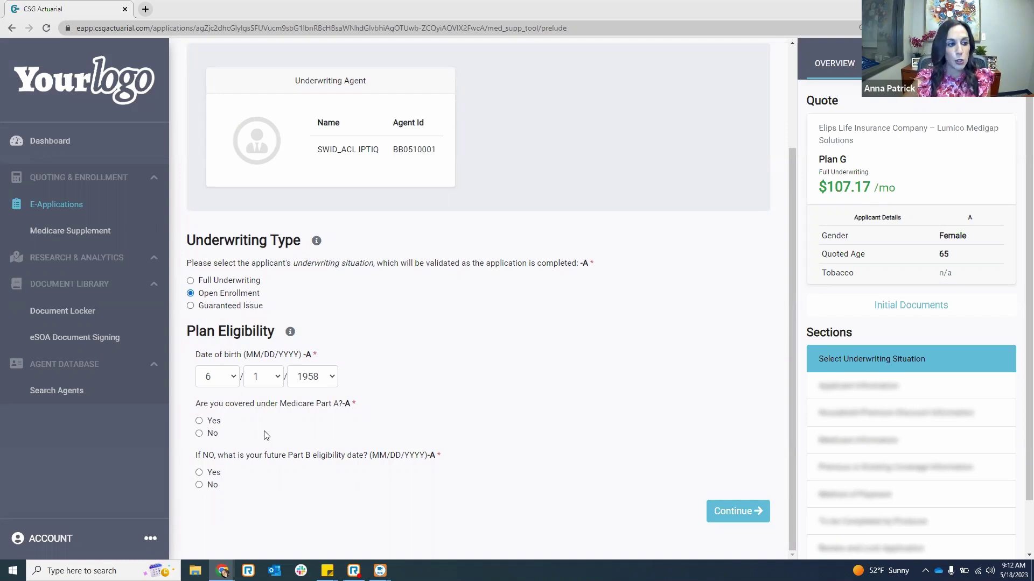
- Answer Yes to Medicare Part A and Part B, and set the Part A effective date to 6/1/2023
click(199, 420)
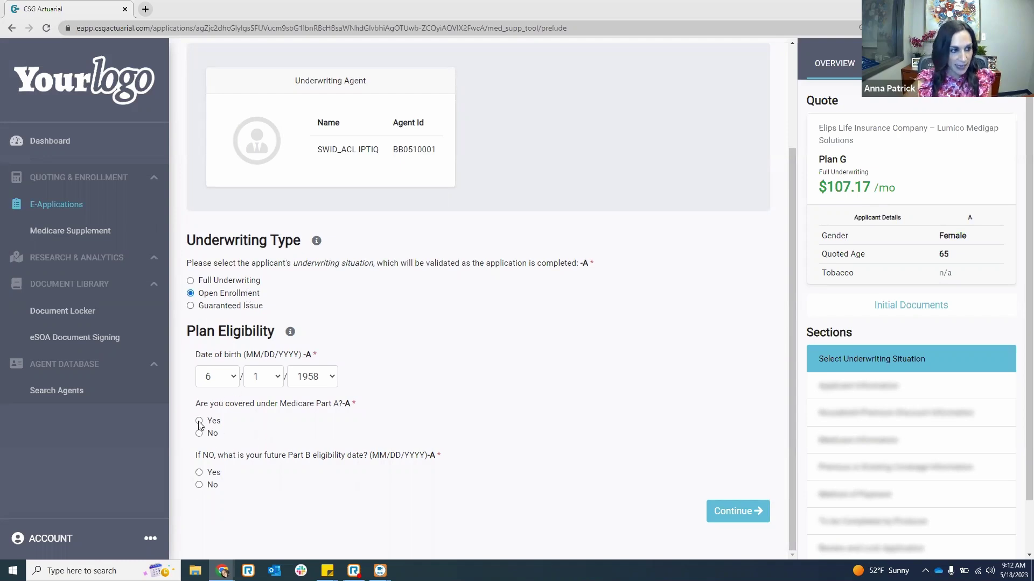
scroll(229, 498, down, 1)
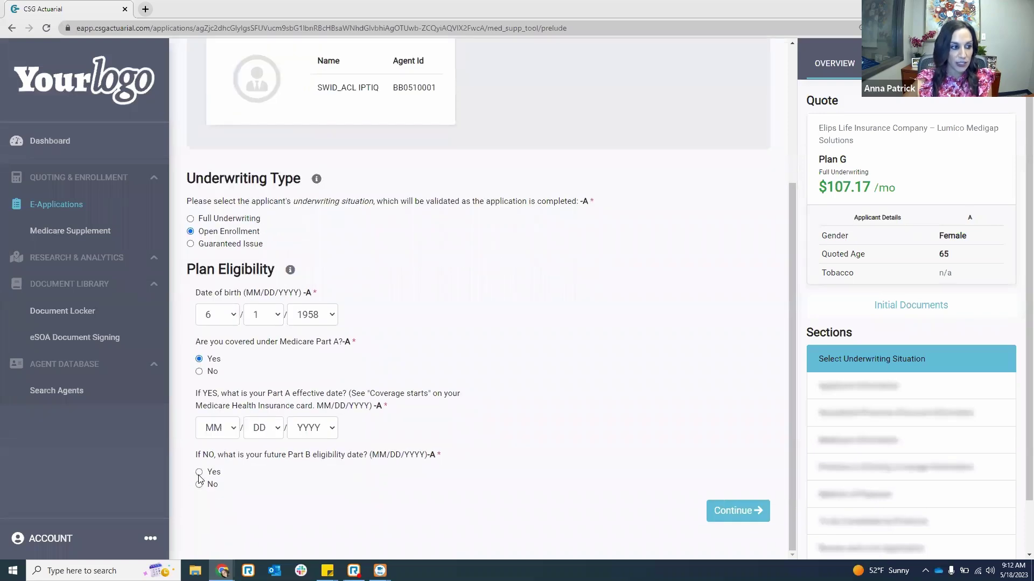
click(199, 472)
scroll(236, 349, down, 1)
click(225, 373)
click(234, 467)
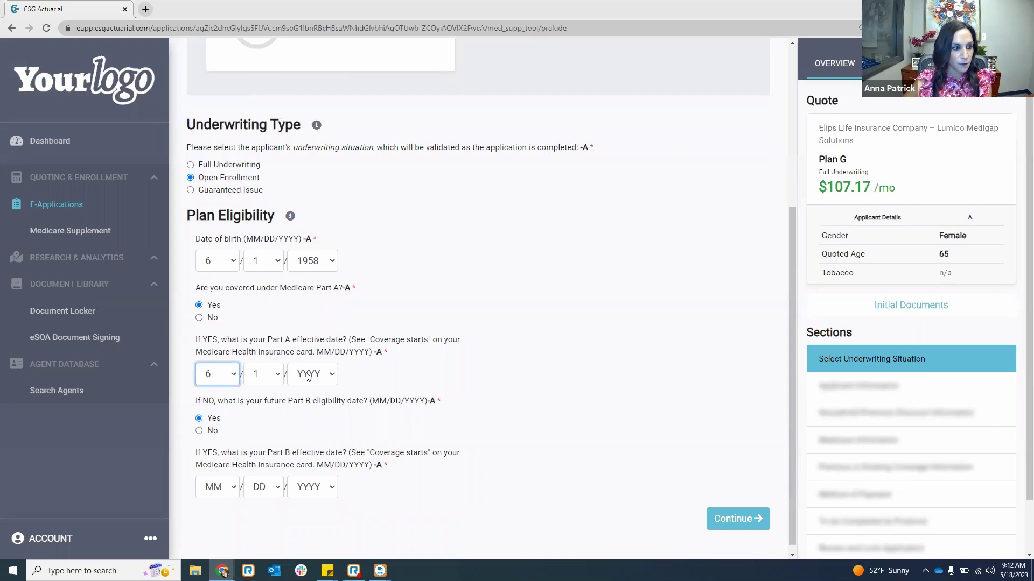
click(308, 375)
text(2023)
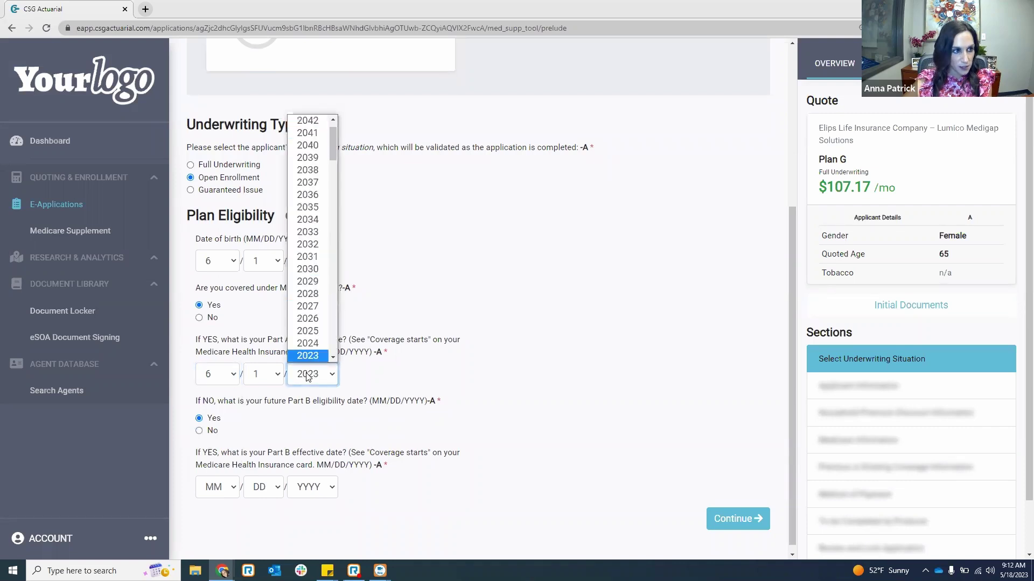
key(Return)
- Set the Part B effective date to 6/1/2023 and submit the eligibility answers
click(218, 490)
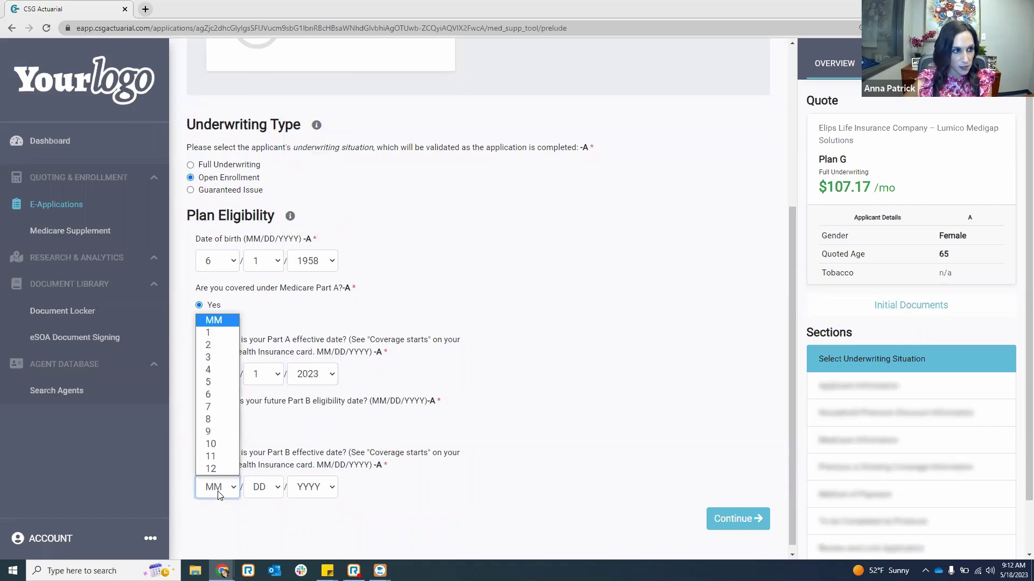
click(227, 395)
click(311, 491)
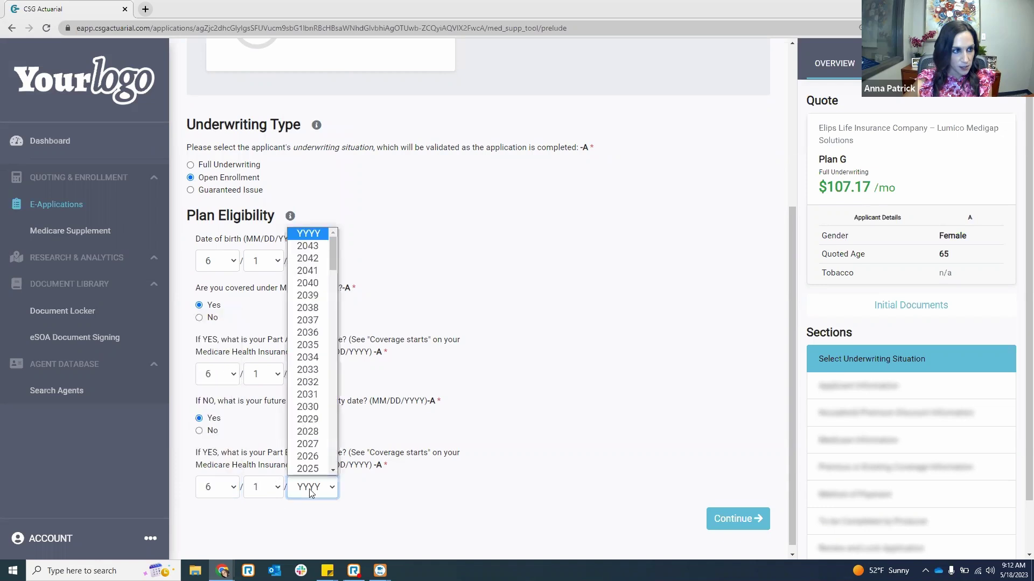
text(2023)
key(Return)
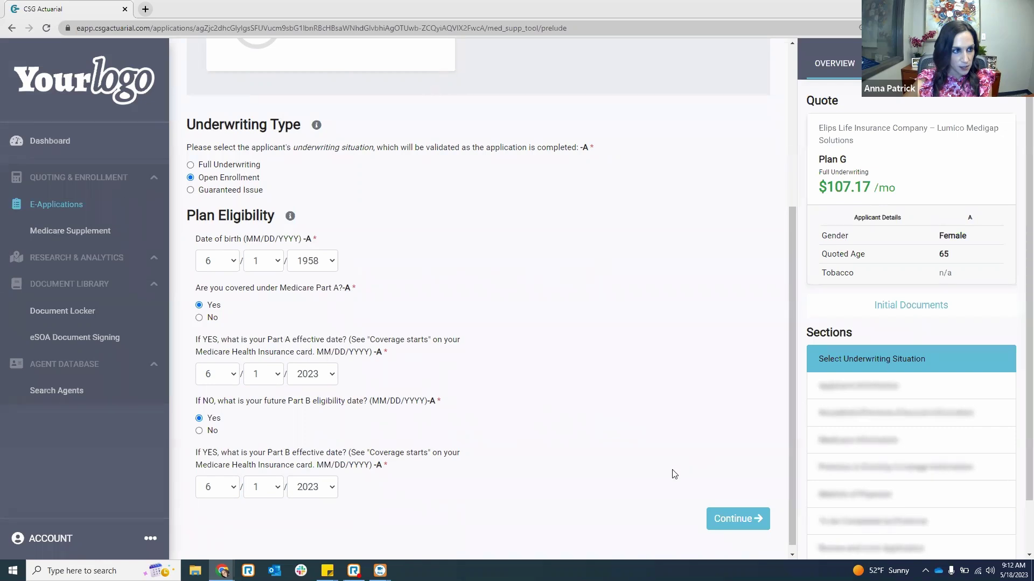
click(747, 519)
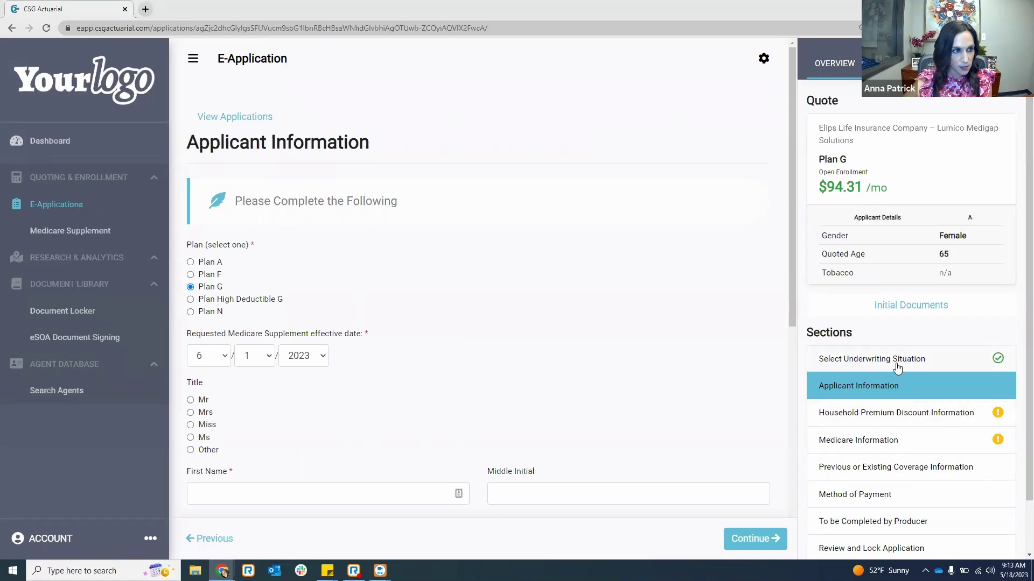
- Select the title Mrs, then enter the applicant's first name, last name and residence street address
scroll(898, 363, down, 1)
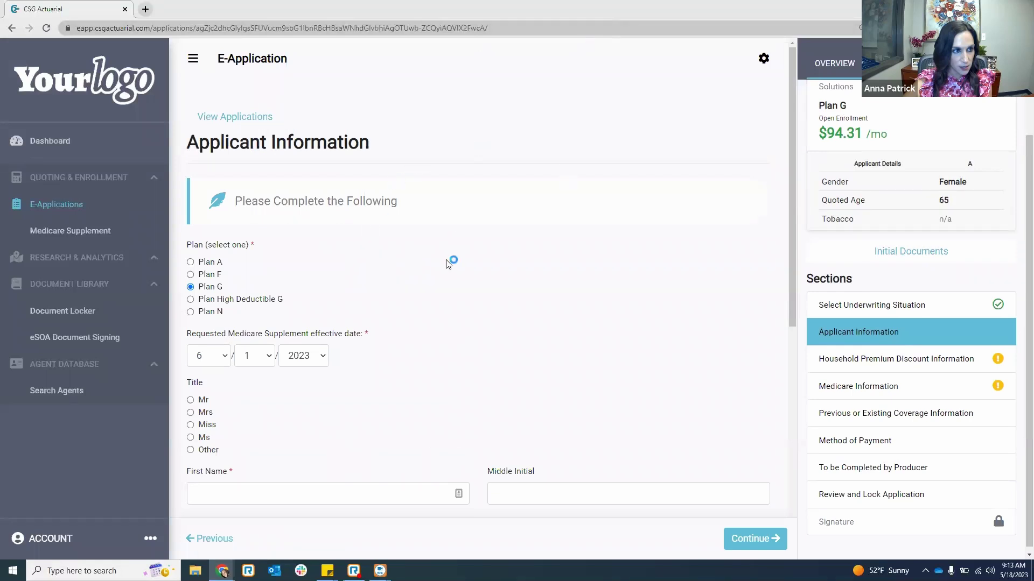
scroll(463, 264, down, 2)
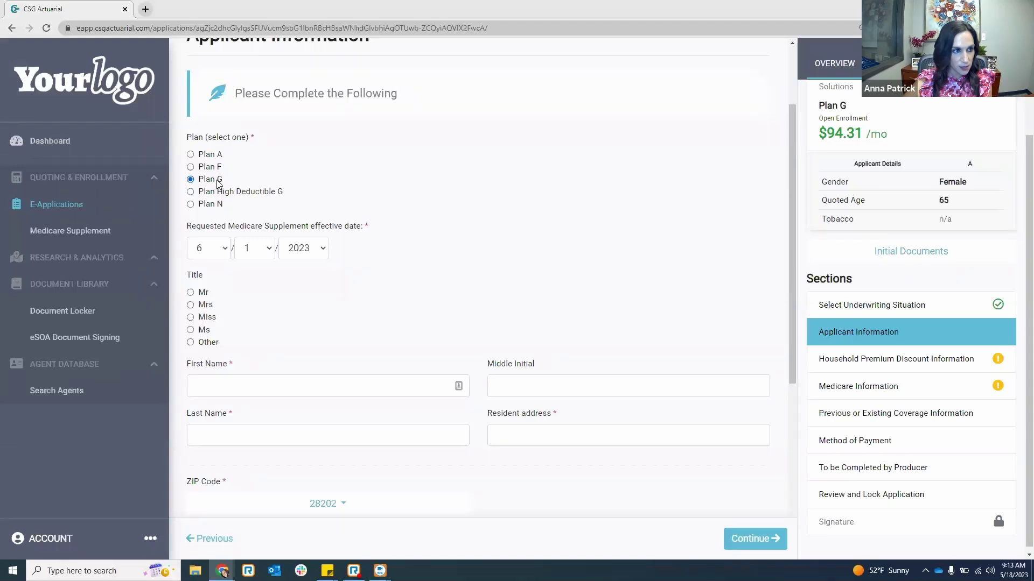
scroll(925, 156, up, 1)
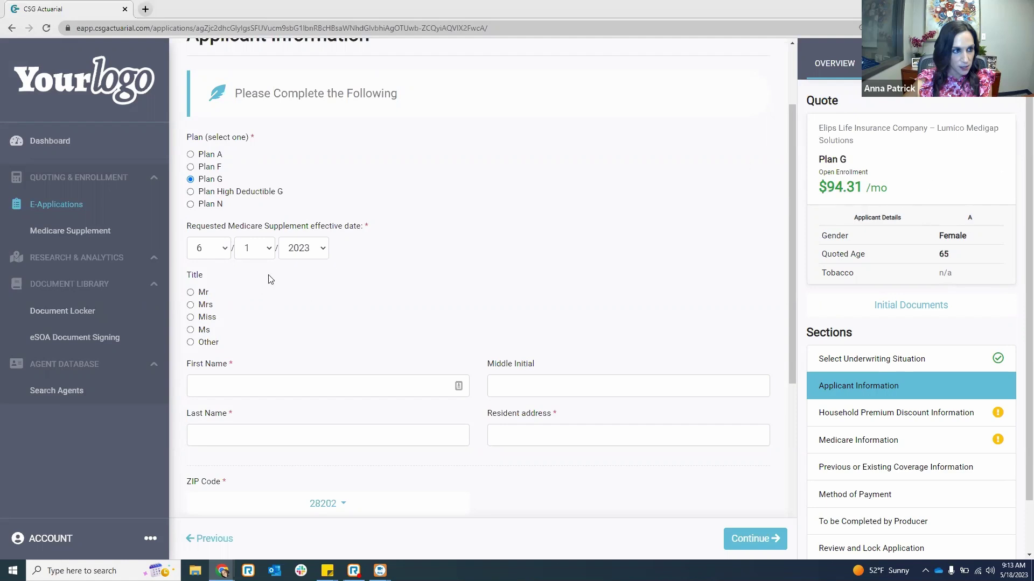
scroll(272, 278, down, 1)
scroll(431, 179, up, 1)
scroll(247, 229, down, 1)
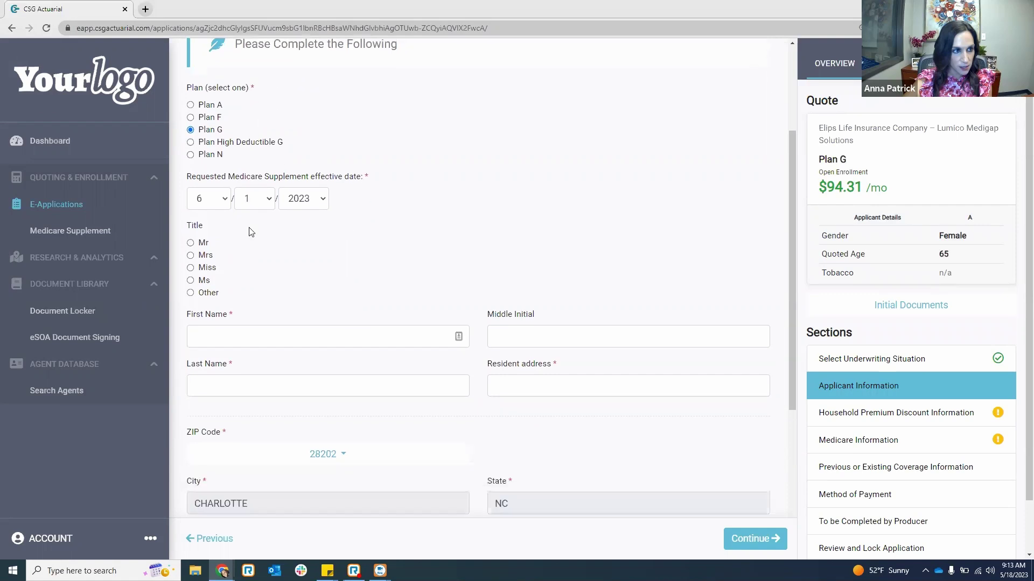
click(199, 250)
click(241, 330)
text(Jane)
key(Tab)
key(Tab)
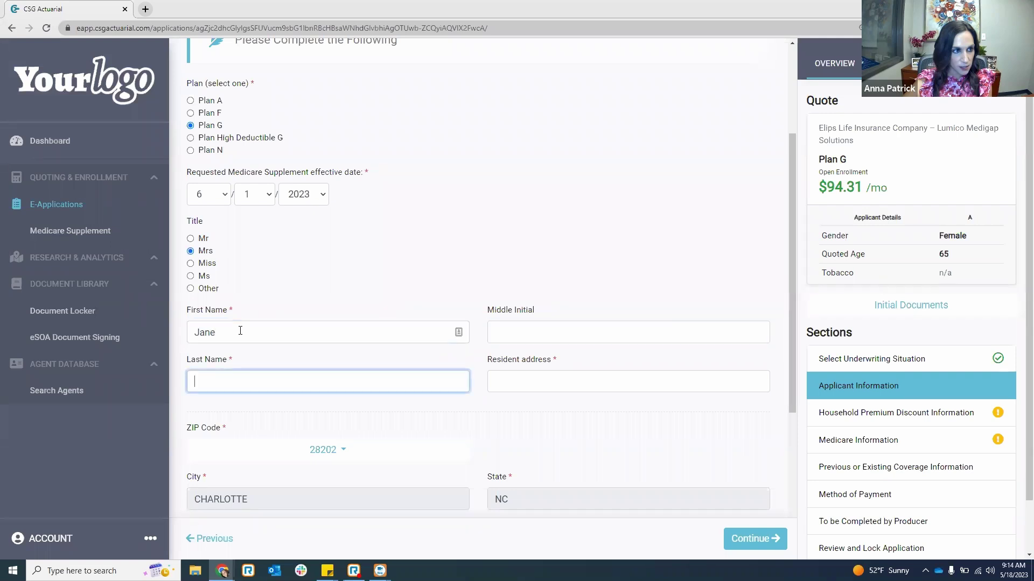
text(Smith)
key(Tab)
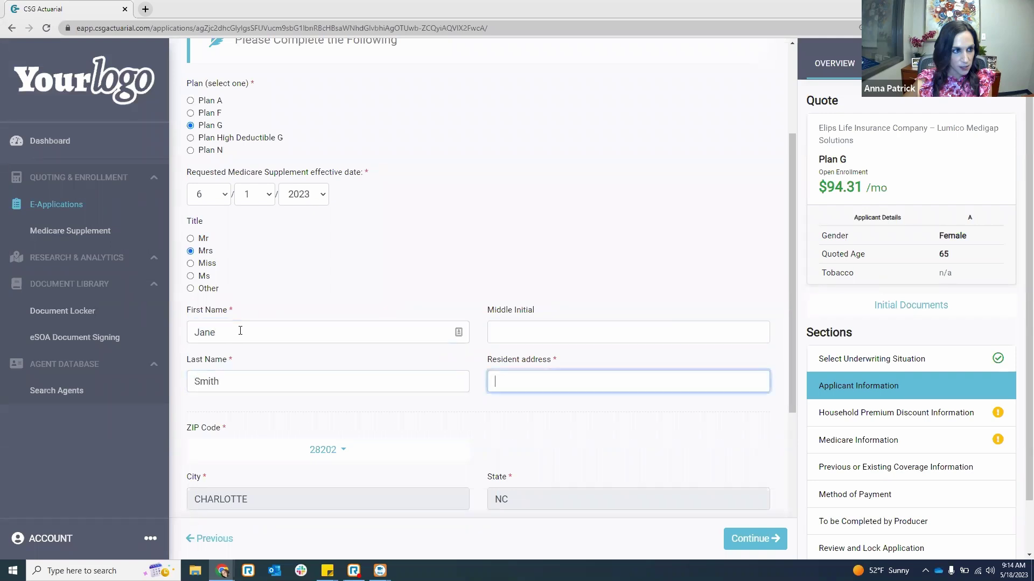
text(123 R St)
- Mark the mailing address as the same as the residence, and enter the home and mobile phone numbers
scroll(334, 396, down, 2)
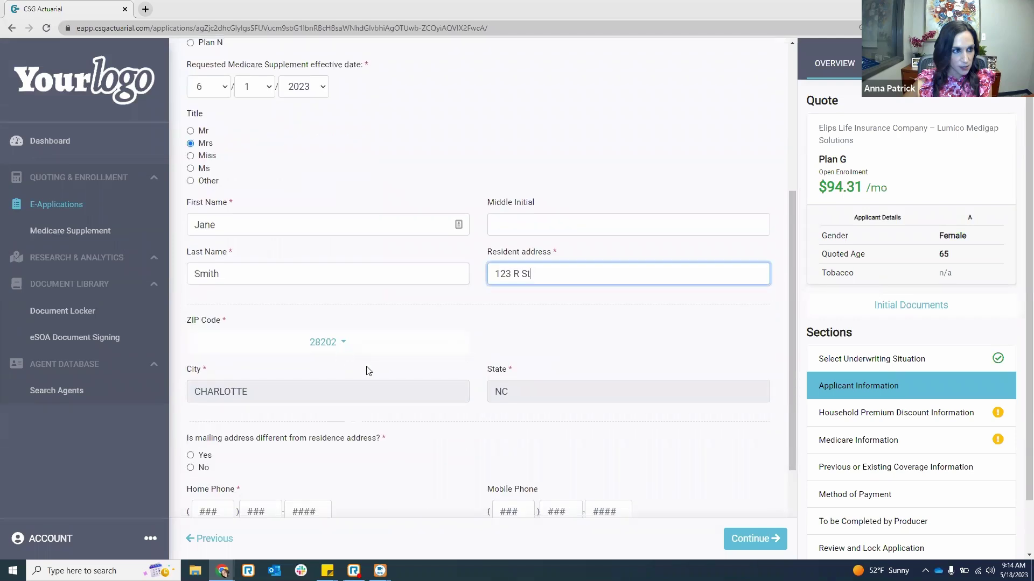
scroll(399, 345, down, 1)
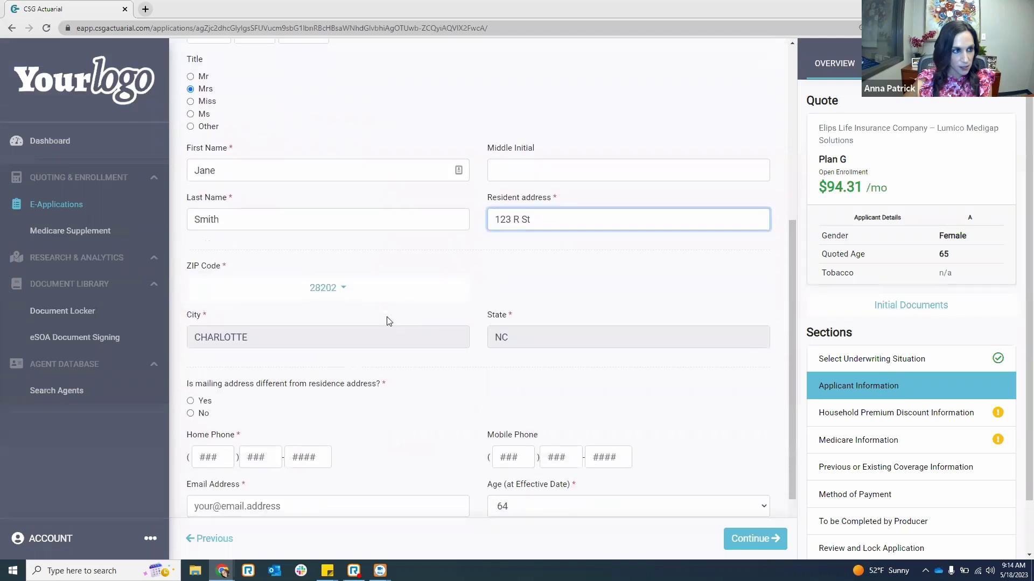
scroll(388, 321, down, 1)
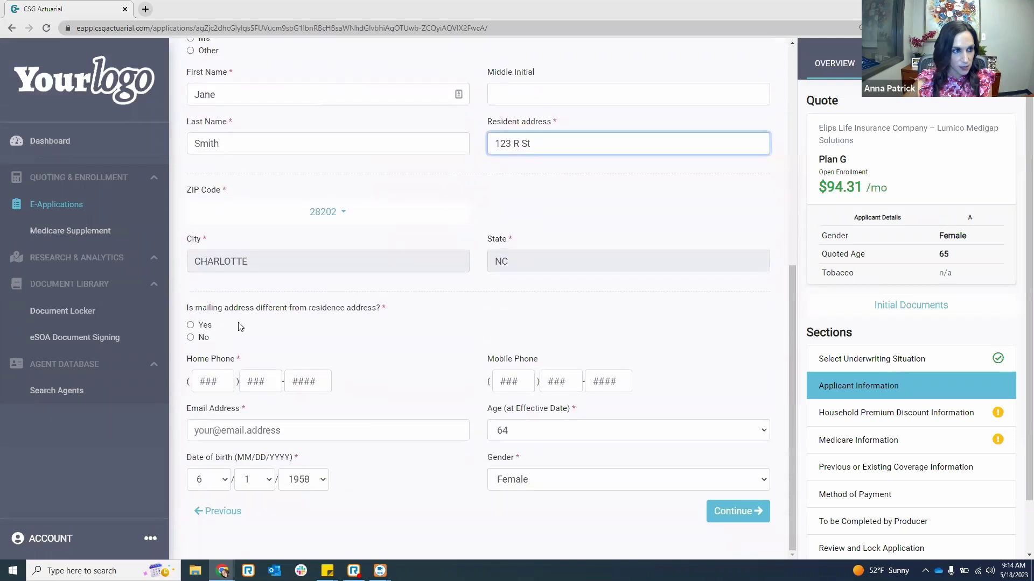
click(190, 338)
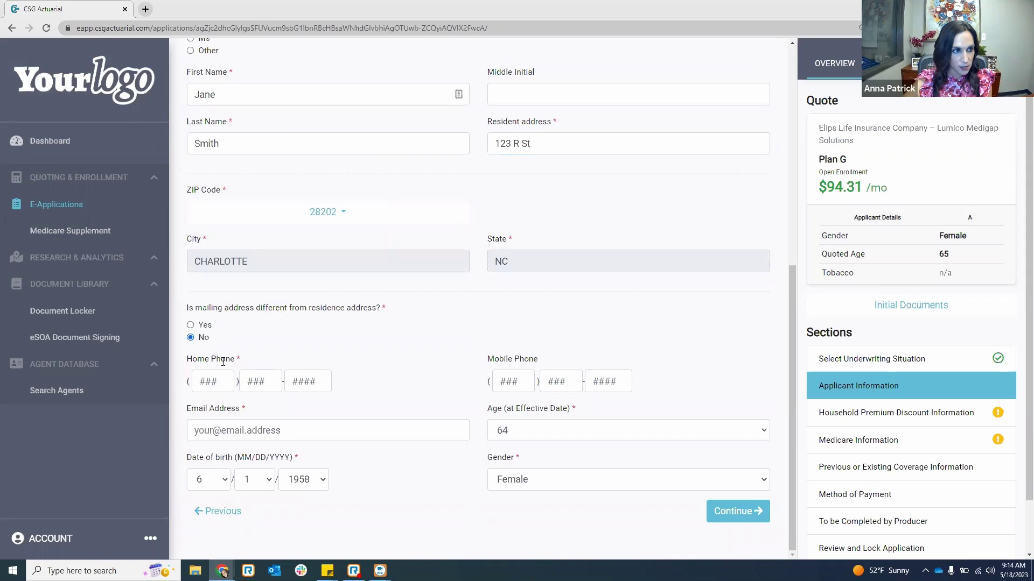
click(208, 375)
text(5555555555)
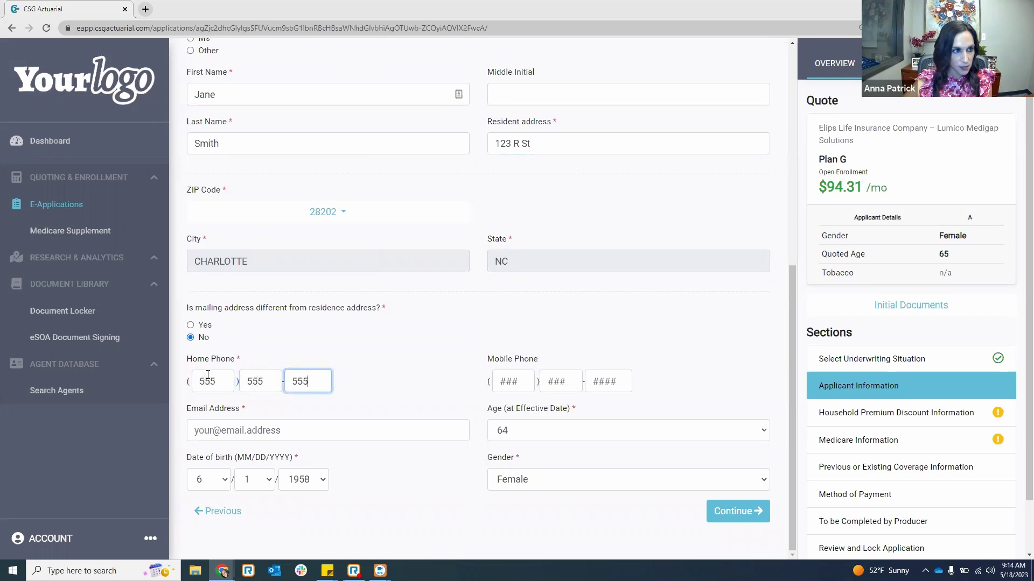
key(Tab)
text(4444444444)
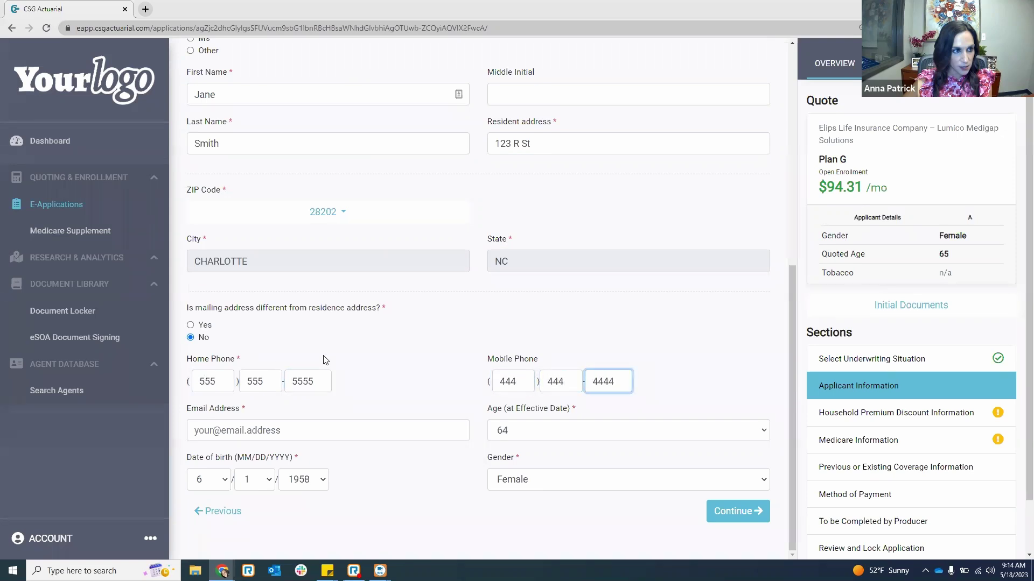
click(697, 353)
- Enter the applicant's e-mail address and submit the applicant information
click(367, 429)
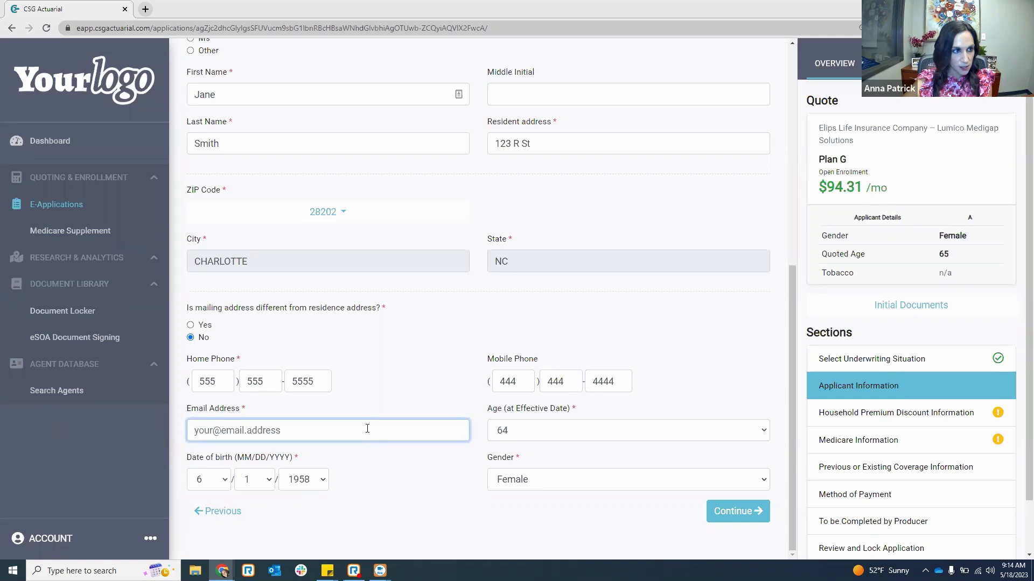
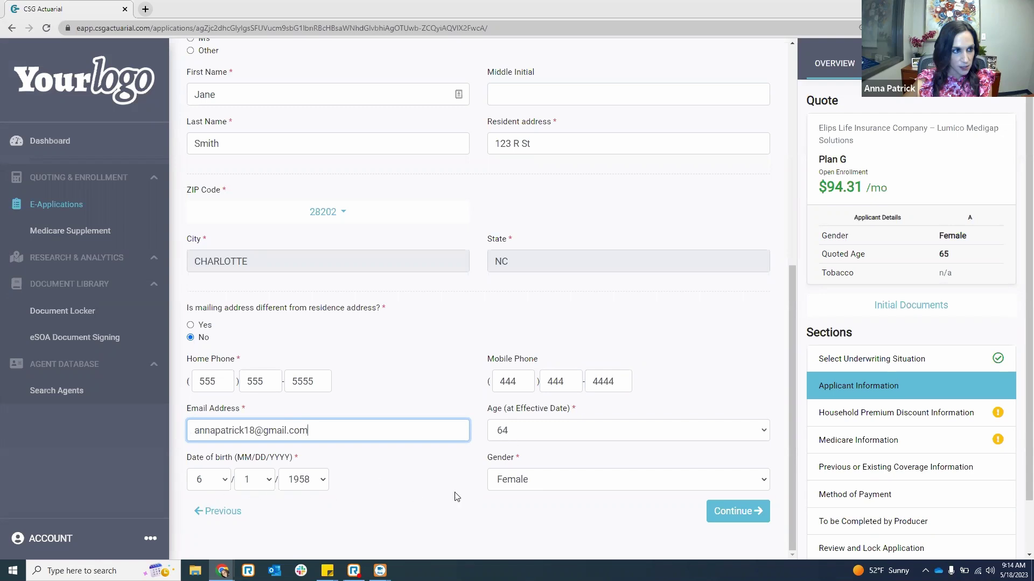
click(742, 519)
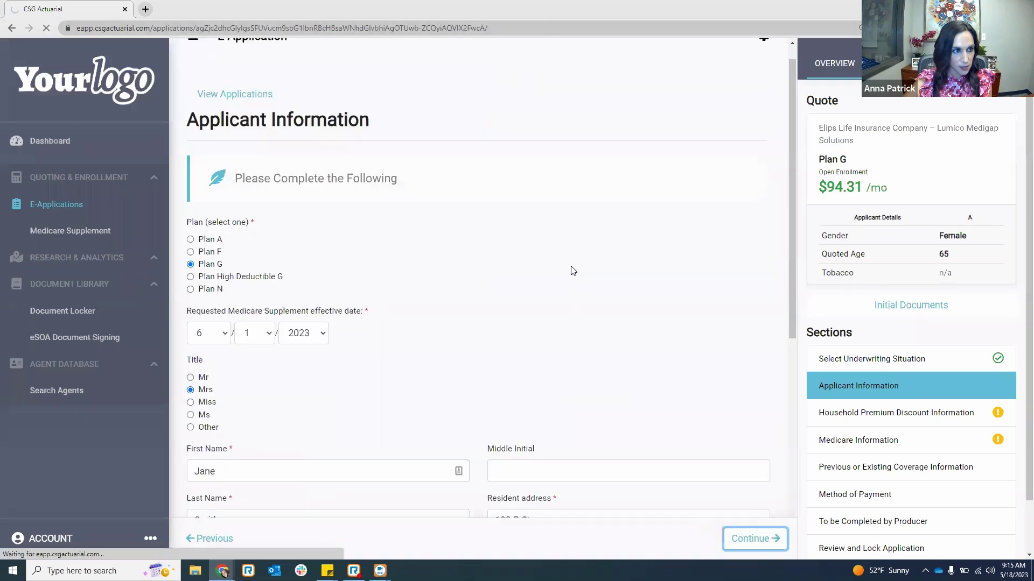
- Confirm the applicant is married and living with a spouse, and enter the spouse's first and last name
scroll(582, 355, down, 5)
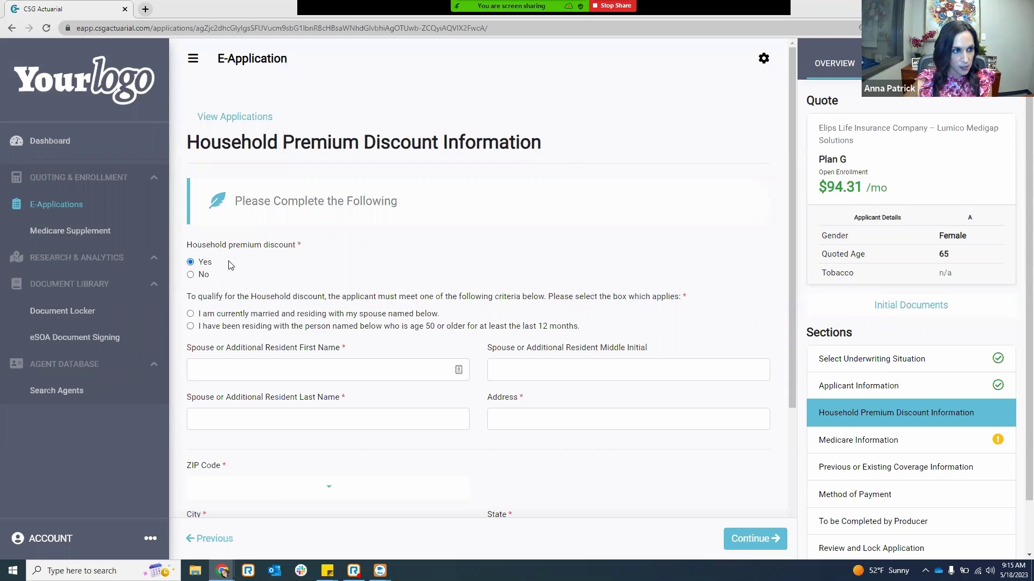
click(191, 315)
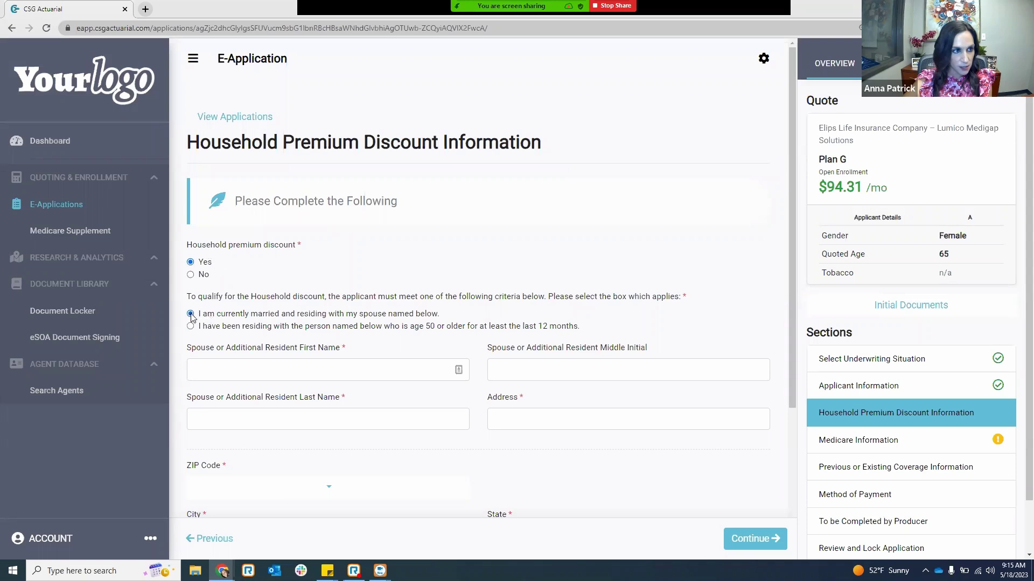
click(261, 371)
text(John)
key(Tab)
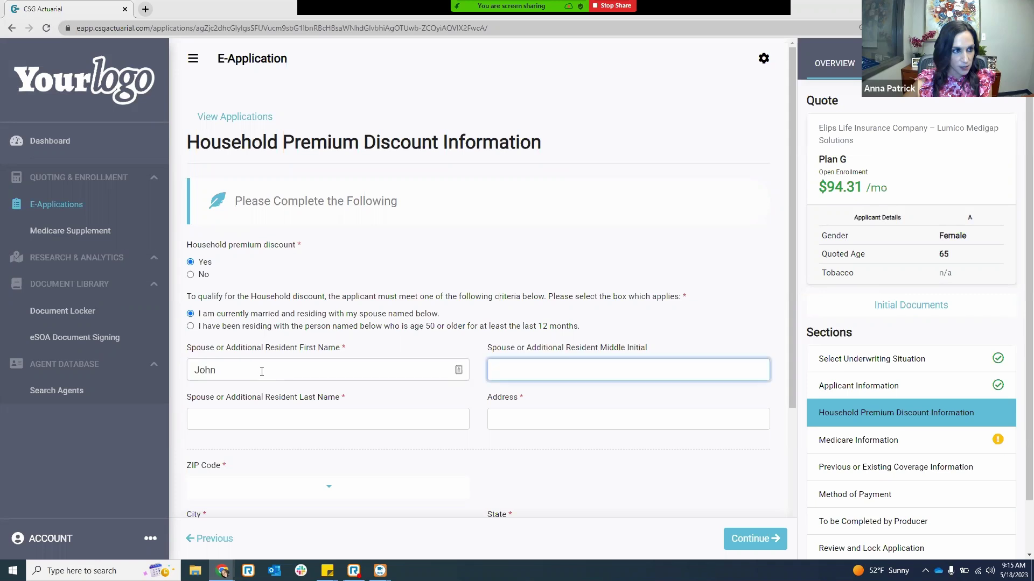
key(Tab)
text(Smith)
- Enter the spouse's street address and choose ZIP 28202 - CHARLOTTE - NC
scroll(262, 372, down, 3)
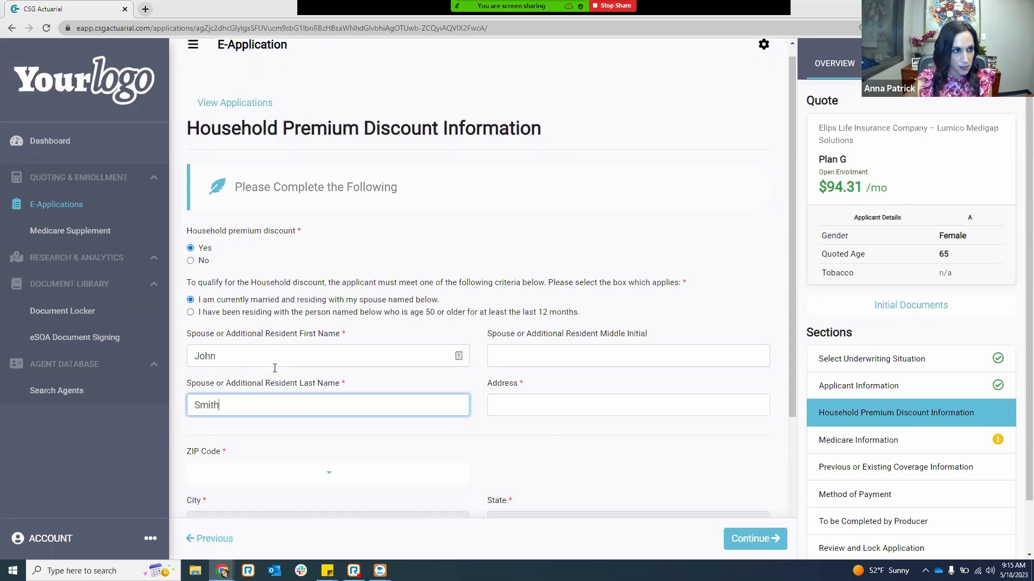
click(517, 264)
text(123)
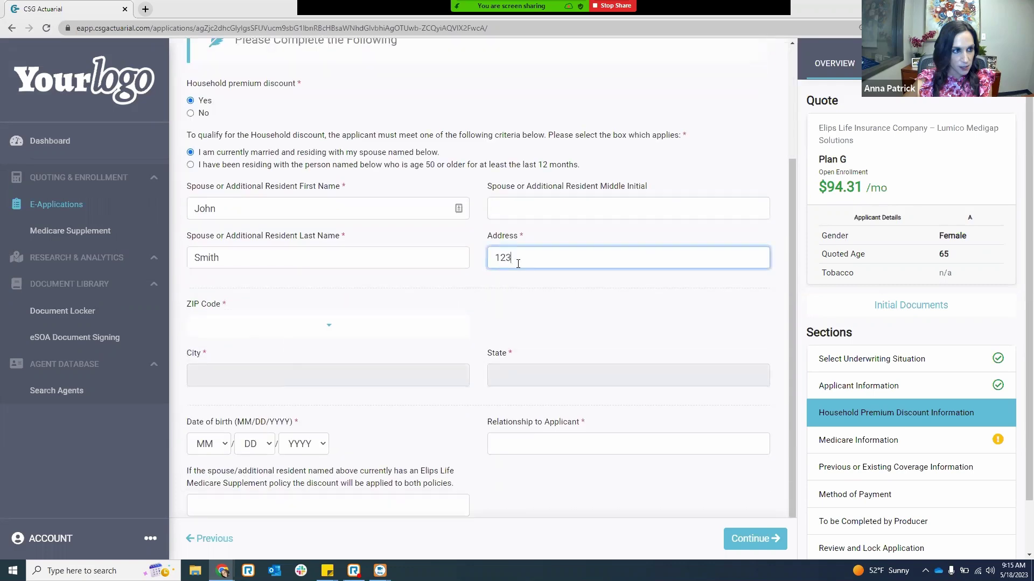
text( R St)
scroll(301, 281, down, 1)
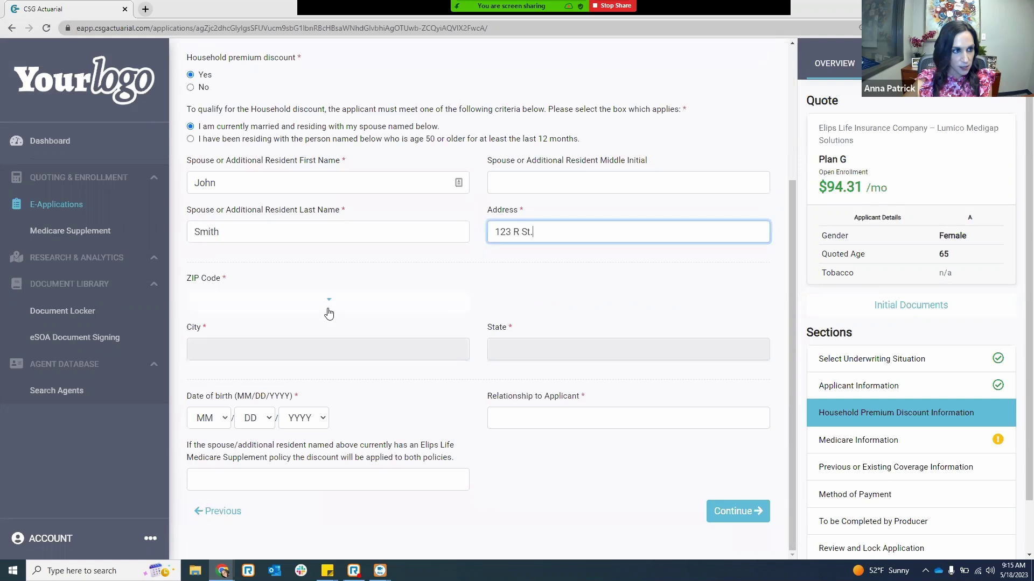
click(327, 302)
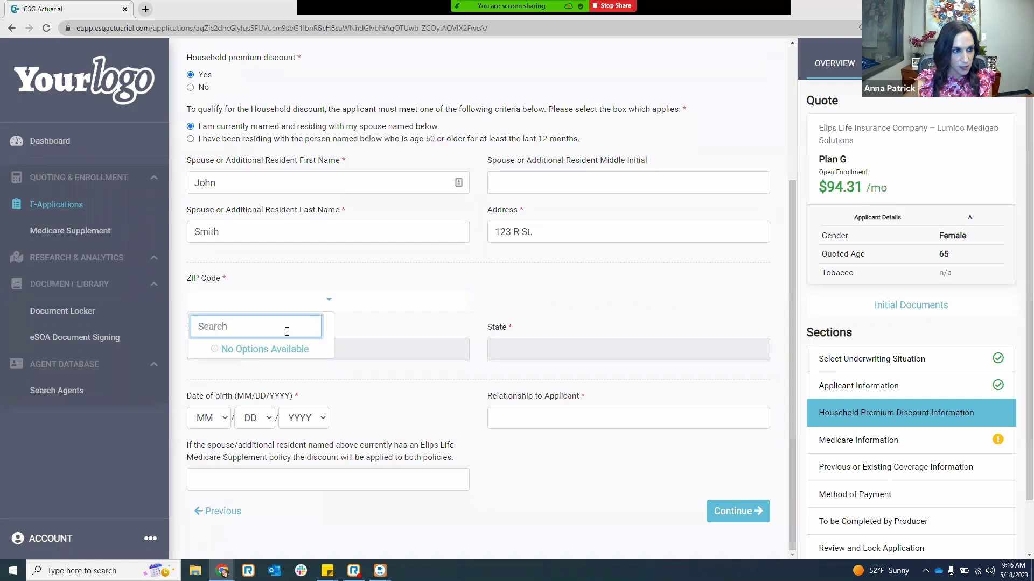
text(2)
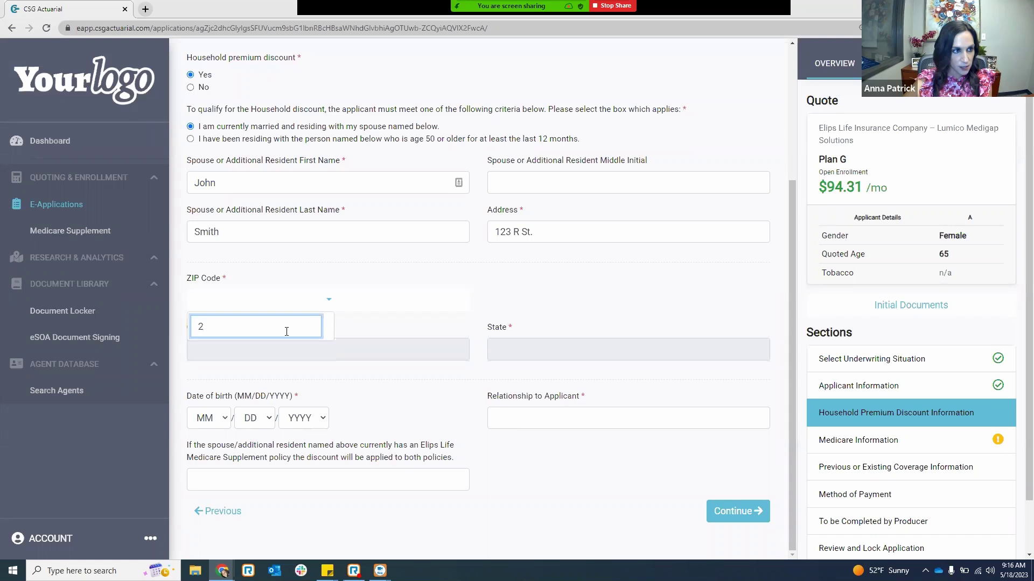
text(8202)
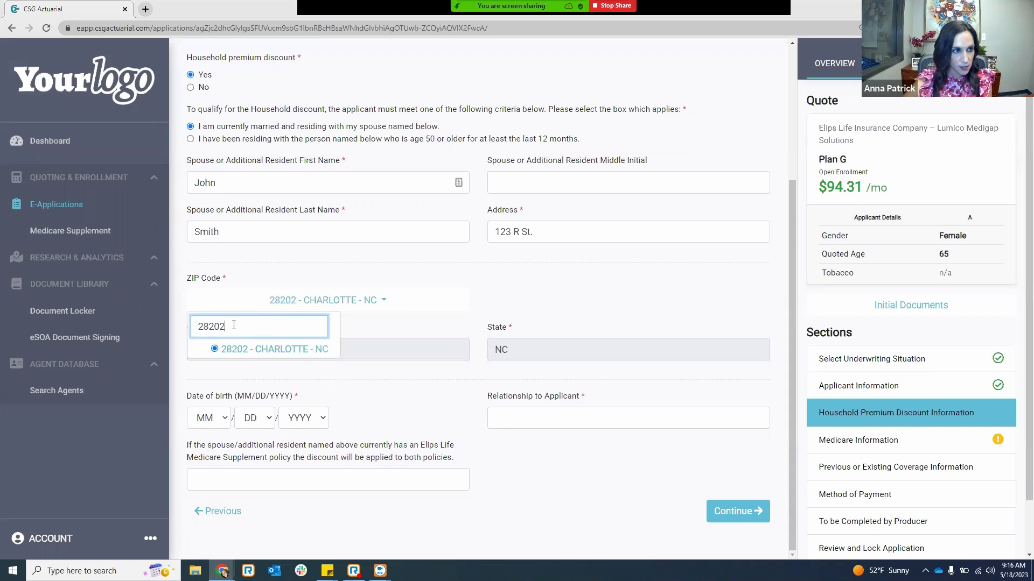
click(262, 349)
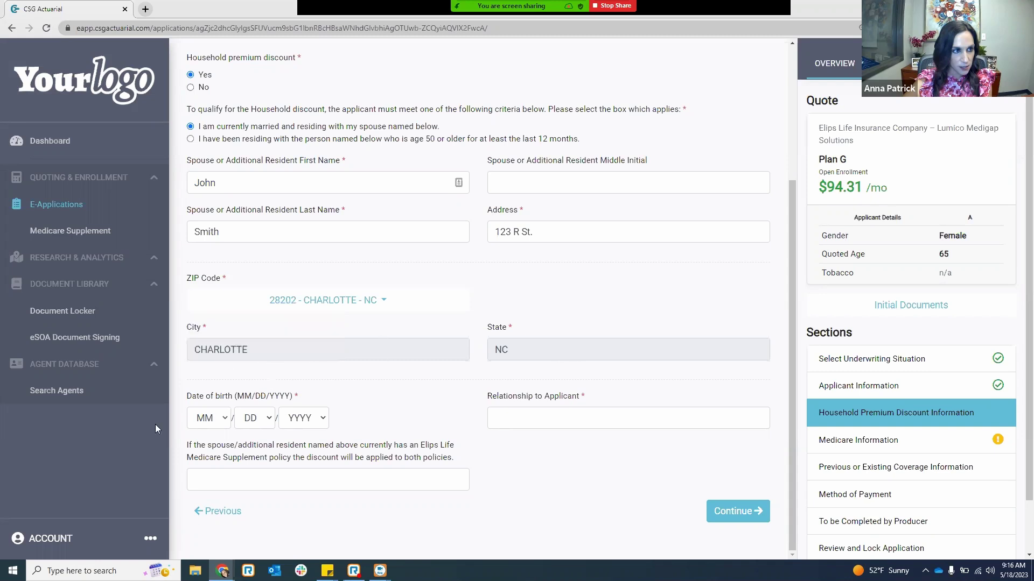
click(213, 422)
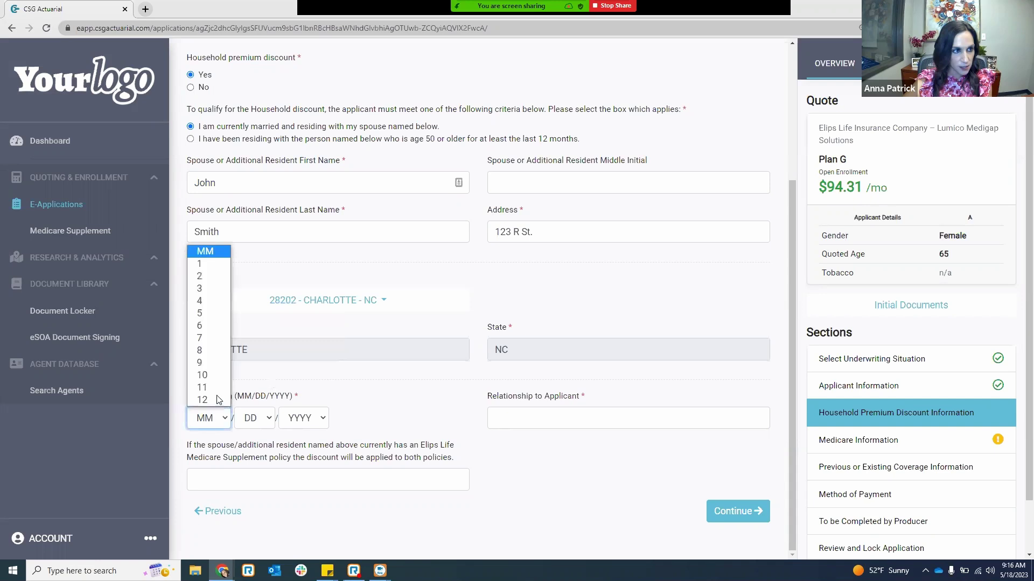
click(211, 326)
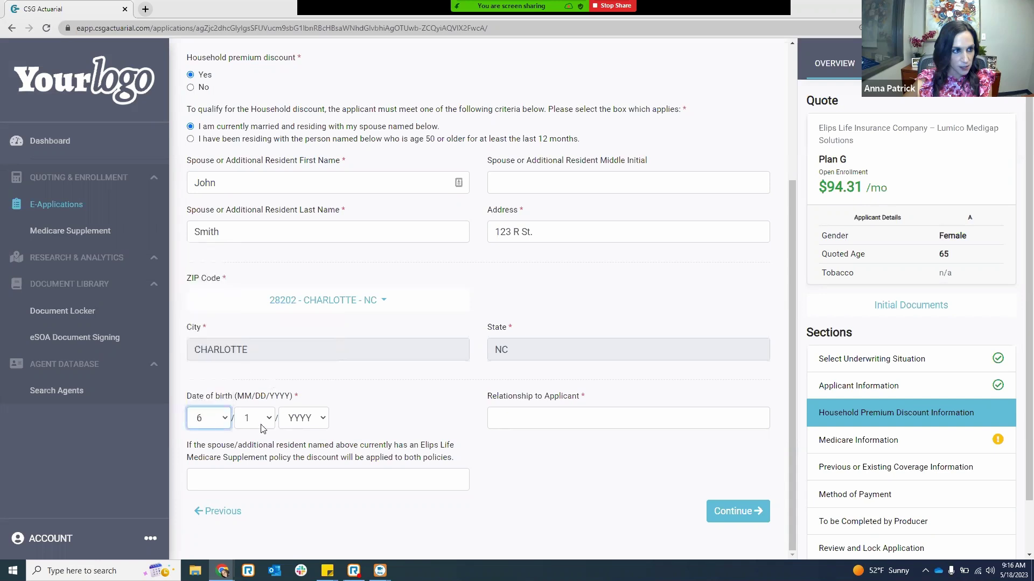
click(258, 423)
click(257, 316)
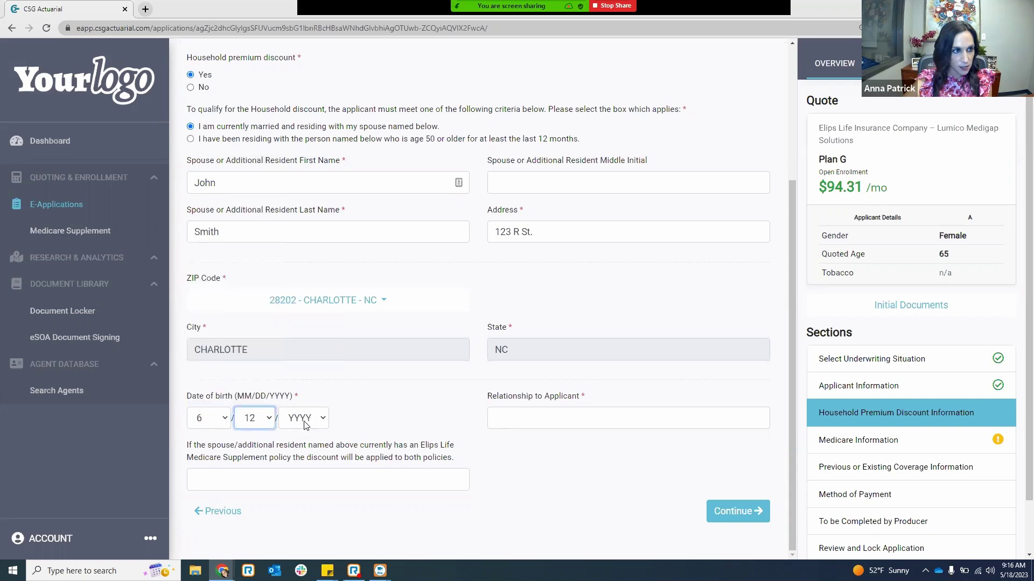
click(305, 424)
text(1958)
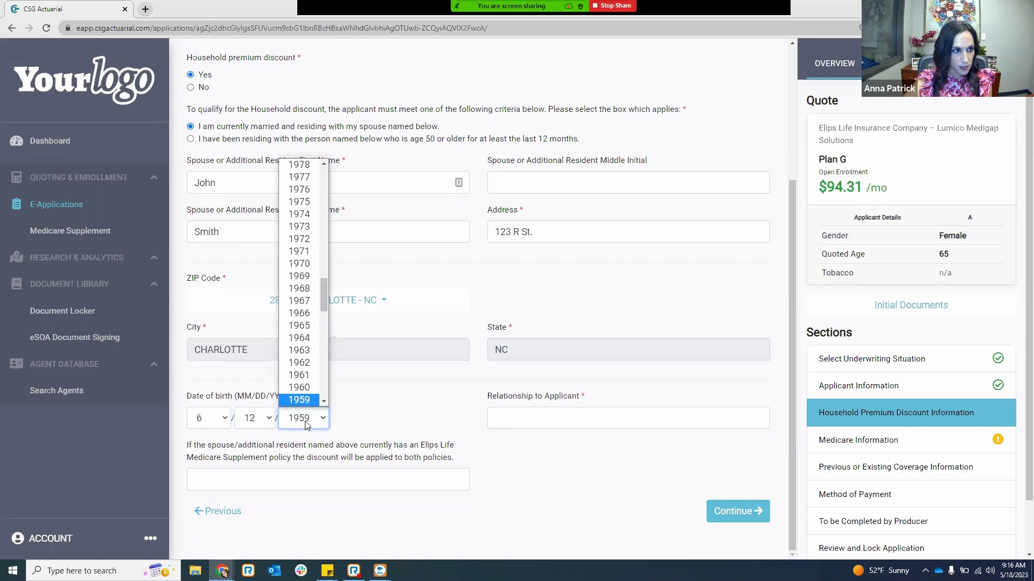
key(Return)
- Enter Spouse as the relationship to the applicant
click(555, 417)
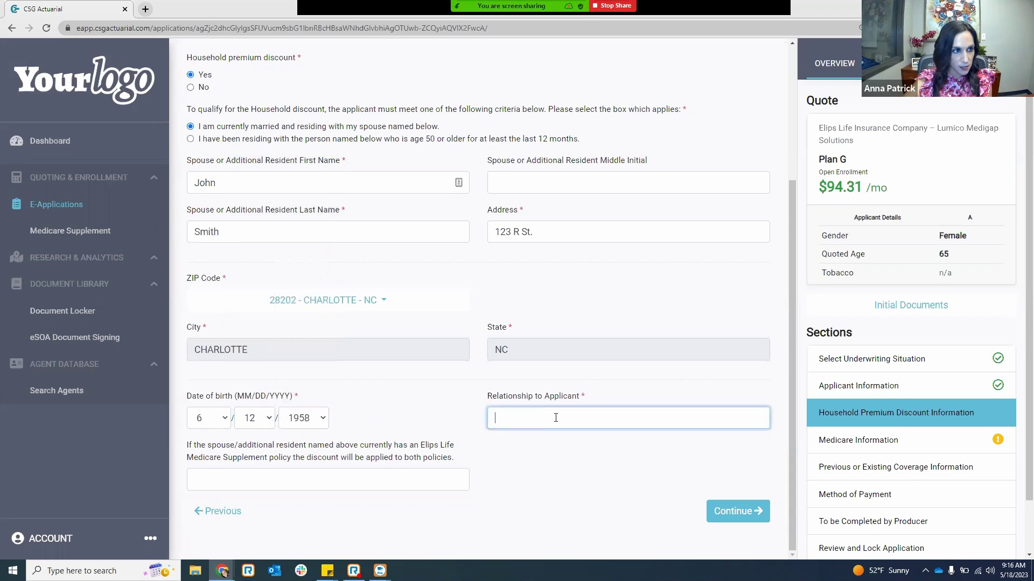
text(Spouse)
click(570, 506)
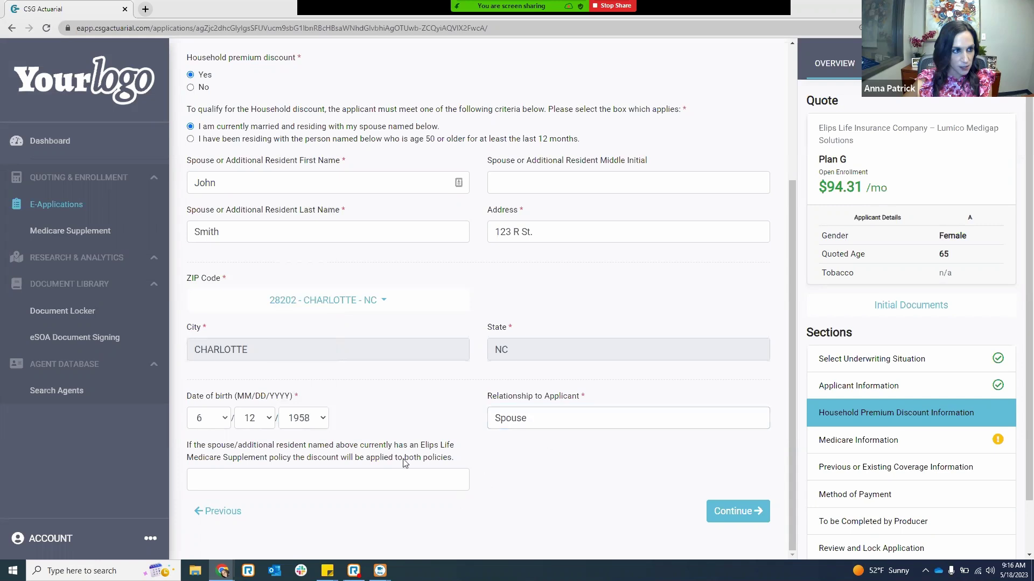
- Submit the household discount page, then return to the Household Premium Discount Information section
click(746, 518)
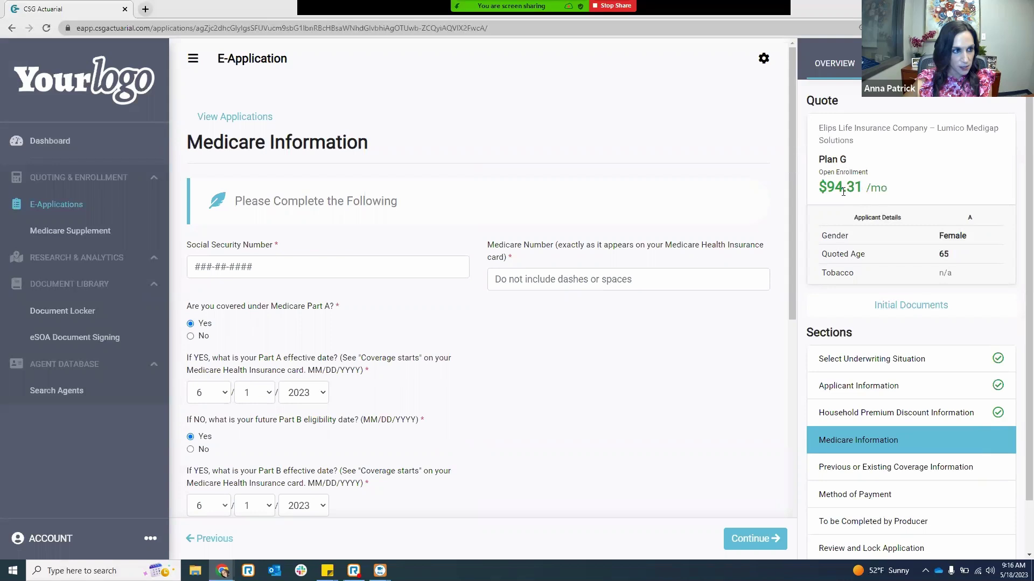
click(873, 419)
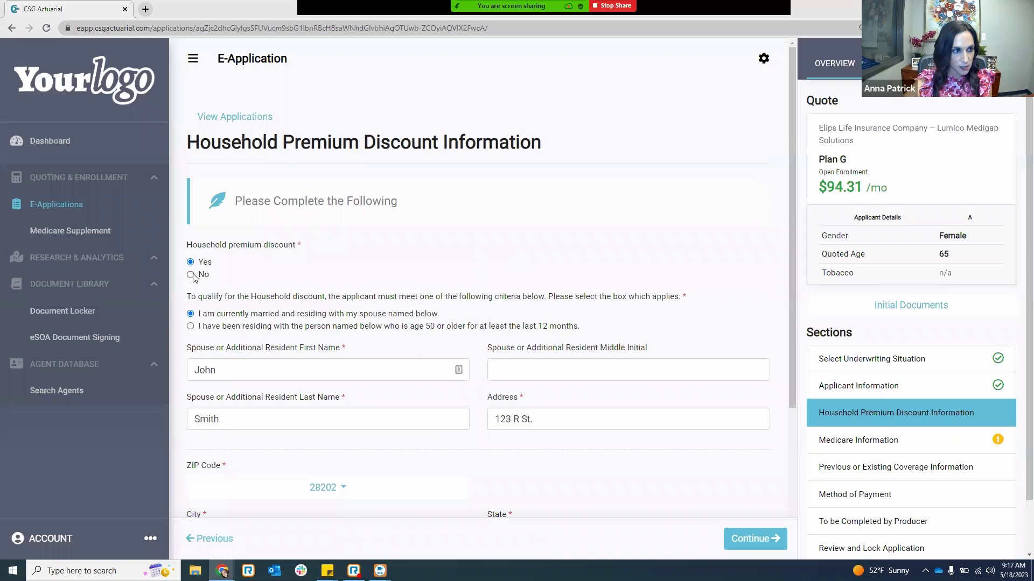
- Answer No to the household premium discount and continue to Medicare Information
click(191, 275)
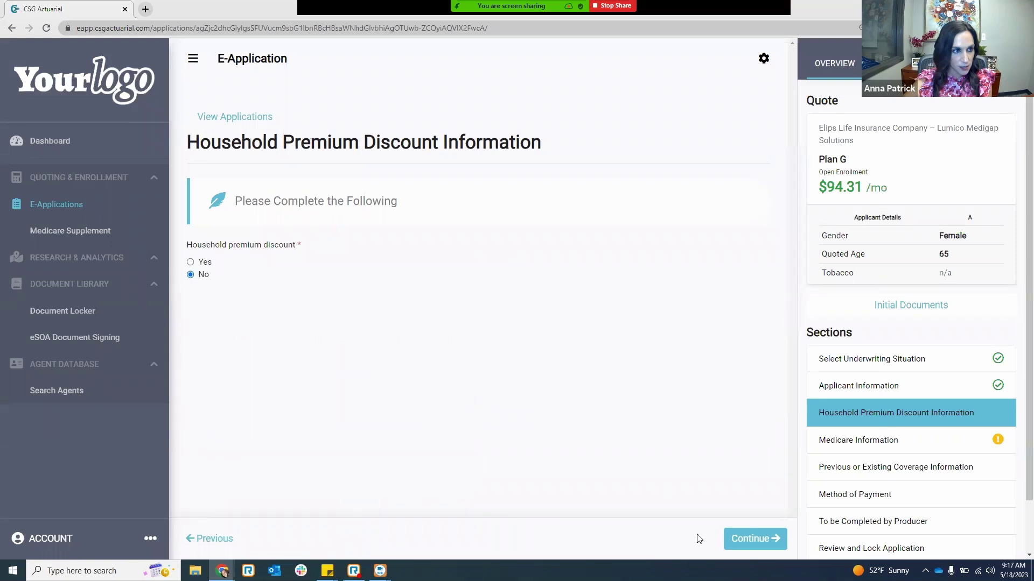
click(754, 540)
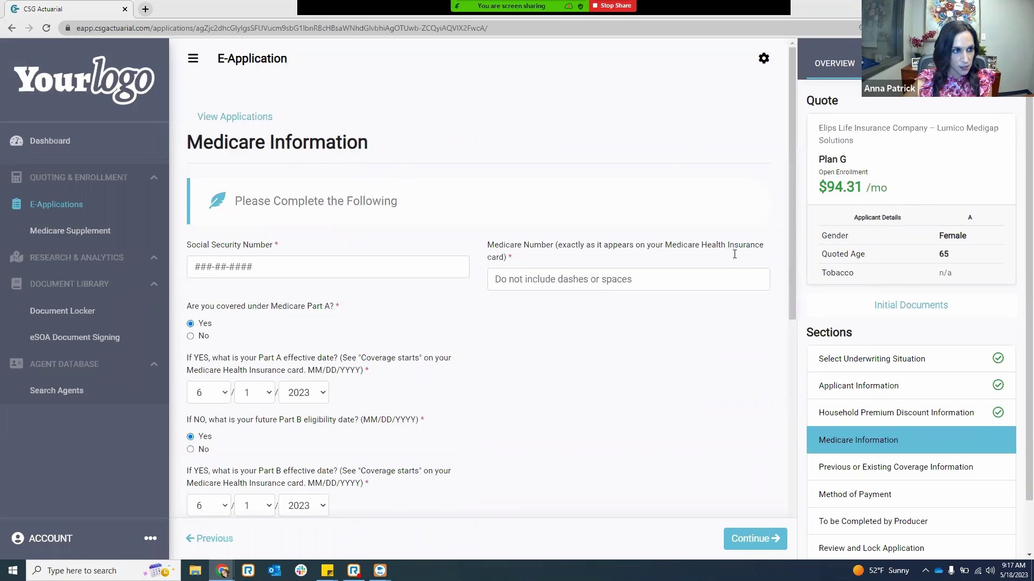
- Enter the applicant's Social Security Number and Medicare Number
click(243, 267)
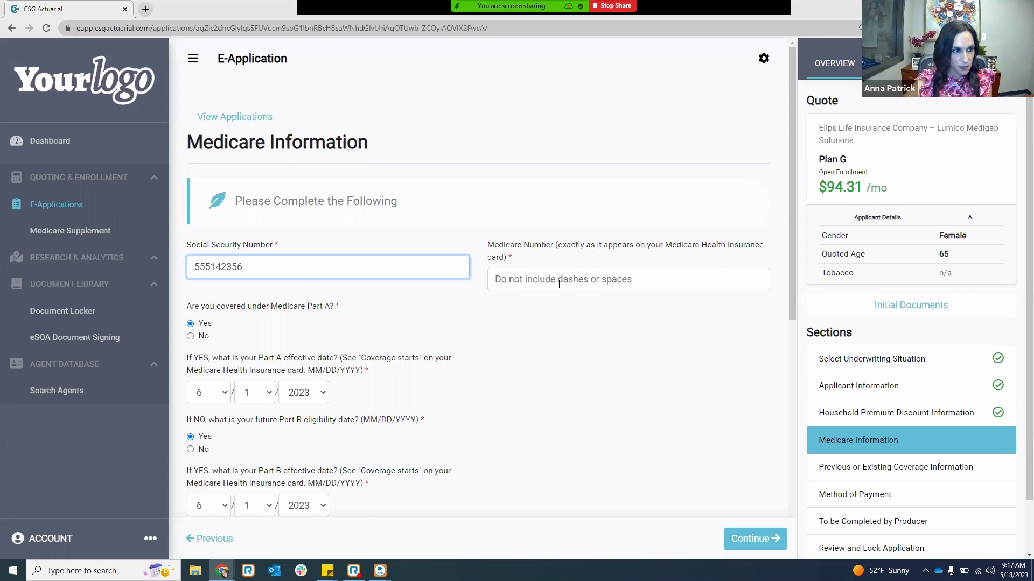
click(559, 282)
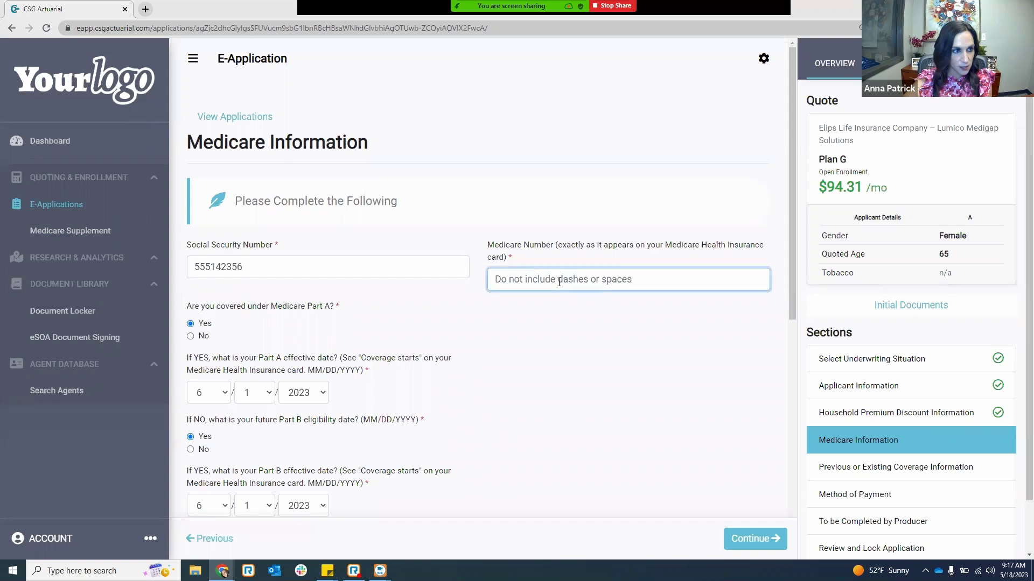
text(2564-hgytr)
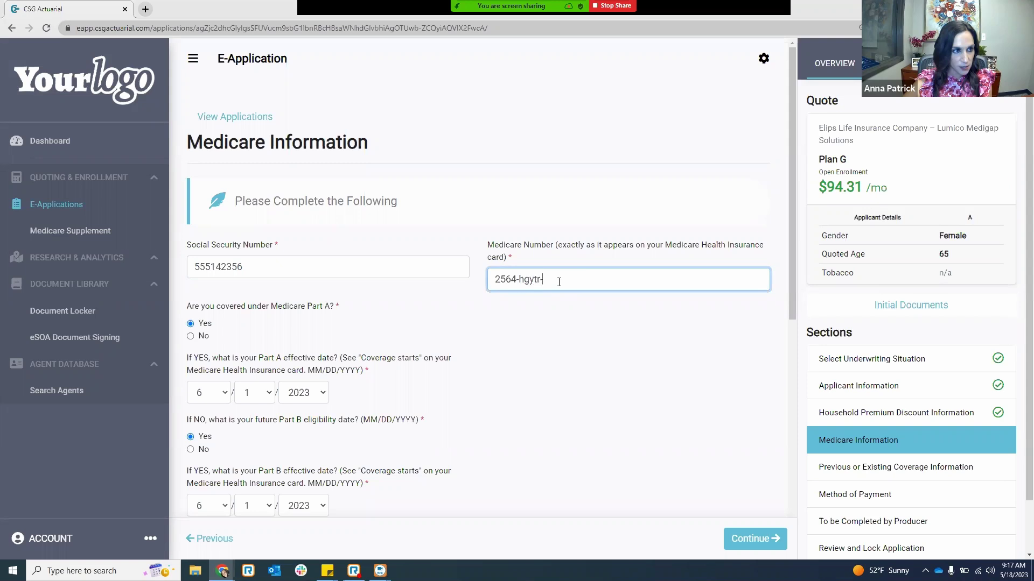
scroll(323, 323, down, 2)
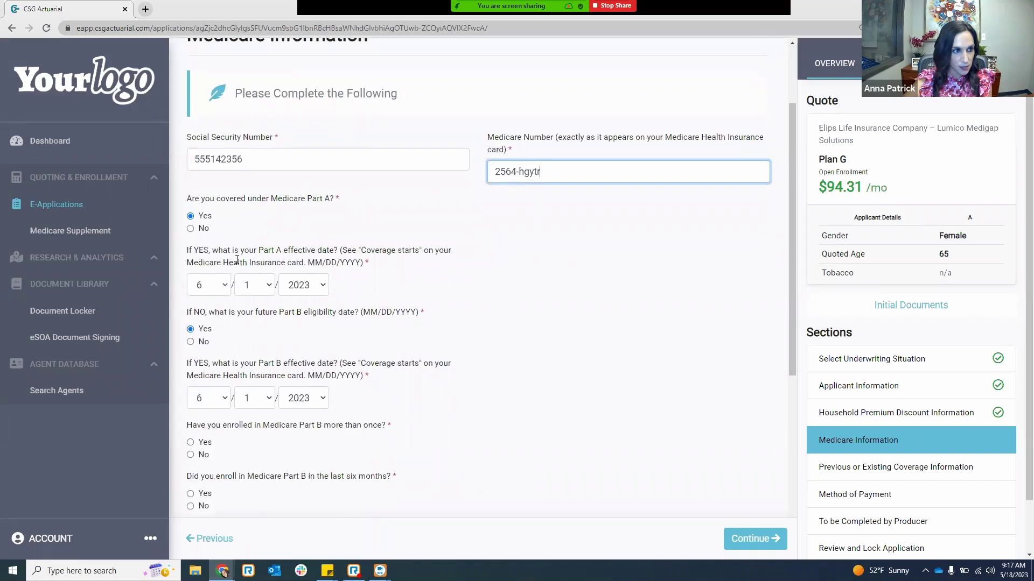
scroll(223, 205, down, 1)
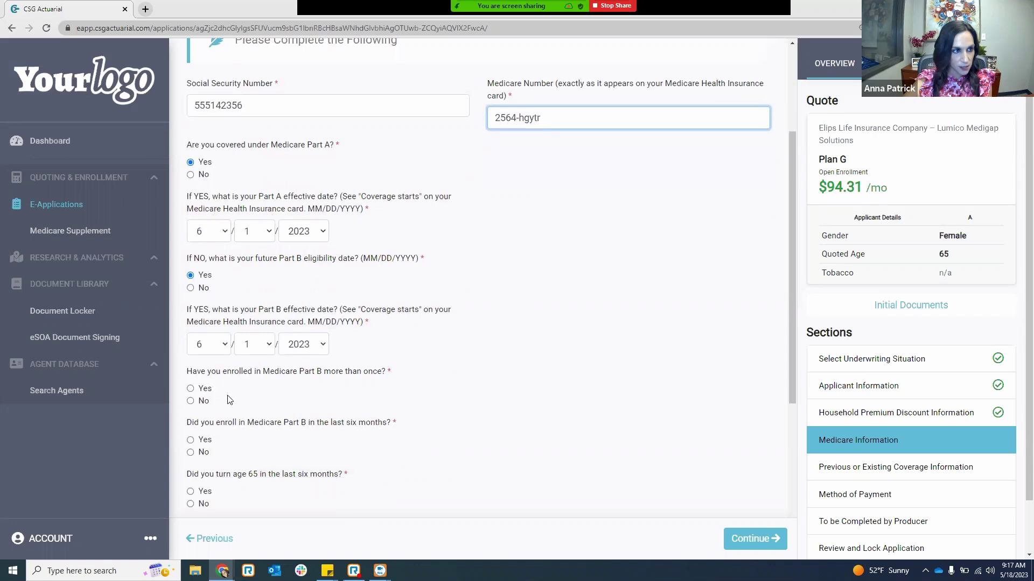
scroll(192, 324, down, 1)
scroll(192, 323, down, 1)
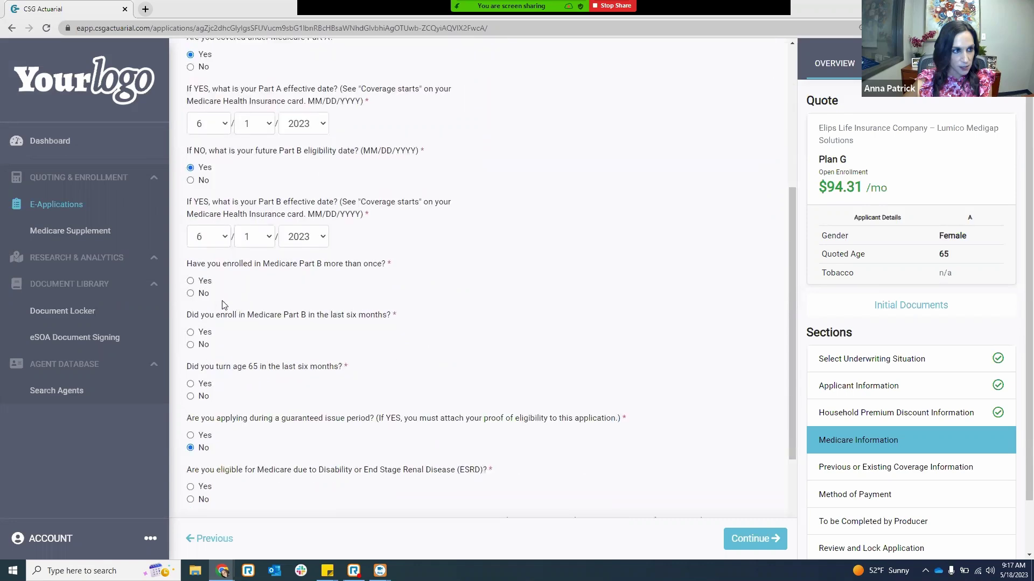
- Answer Part B more than once No, recent Part B Yes, turned 65 Yes, ESRD No; grant electronic authorization and submit
click(191, 294)
click(190, 333)
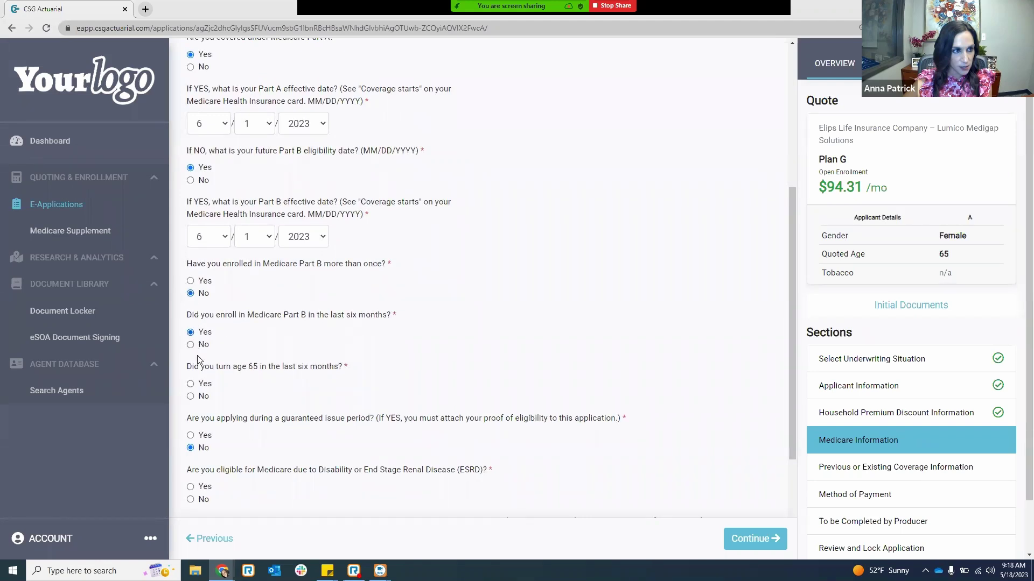
click(191, 384)
scroll(289, 389, down, 1)
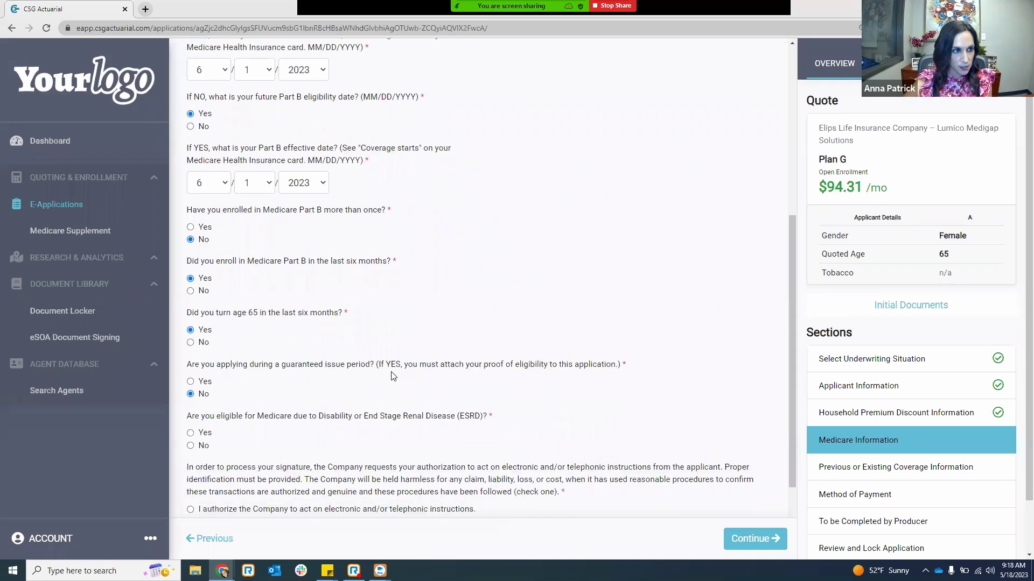
click(191, 446)
scroll(294, 443, down, 2)
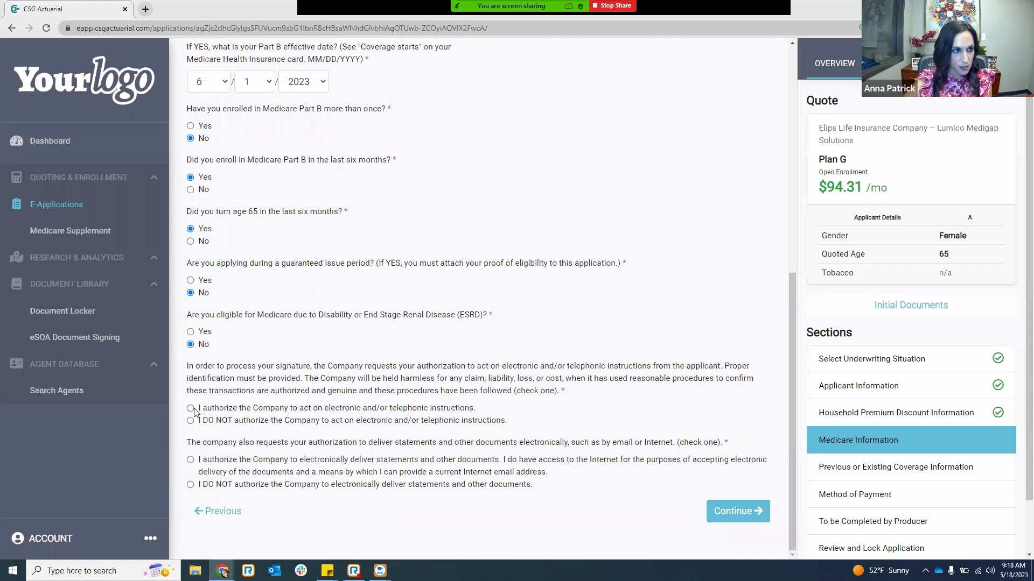
click(191, 460)
click(731, 517)
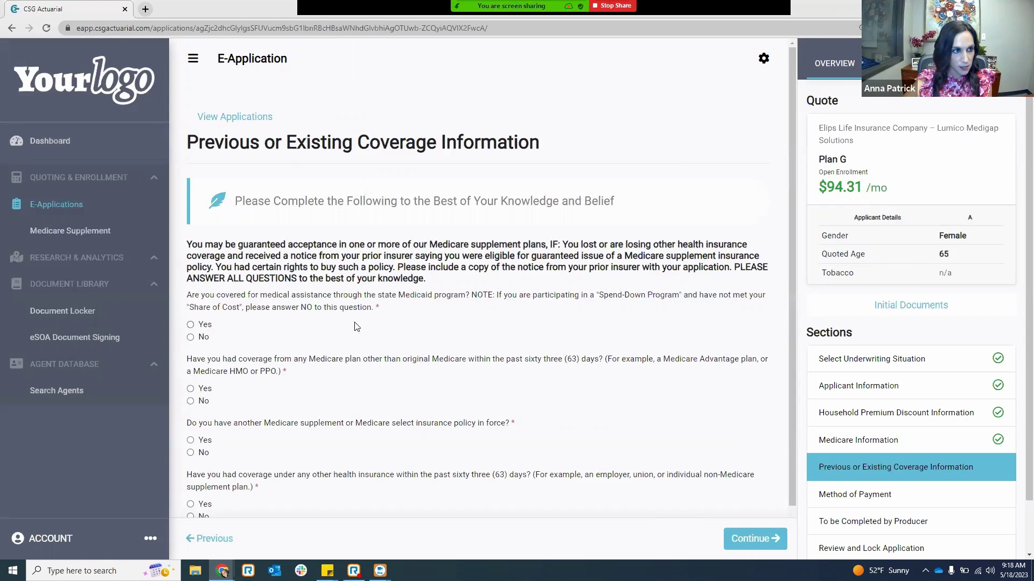
- Answer No to the other Medicare supplement policy question and to other health coverage within 63 days
scroll(412, 324, down, 1)
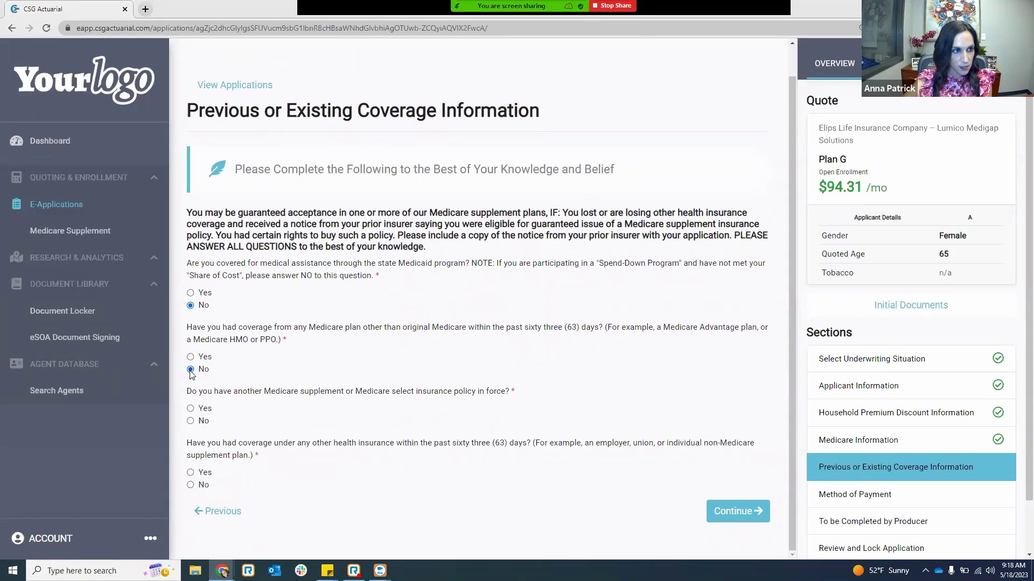
click(191, 410)
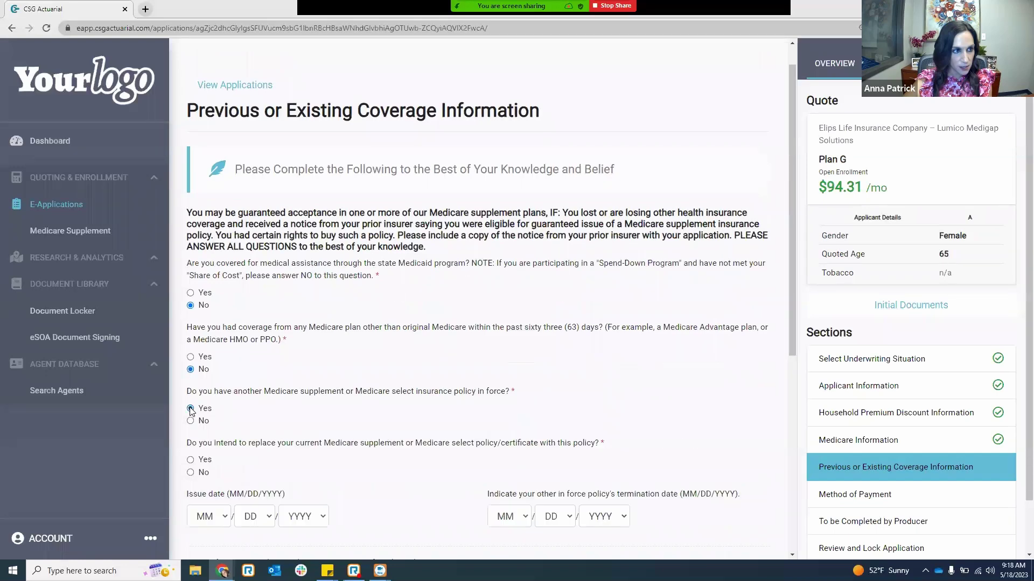
scroll(191, 412, down, 2)
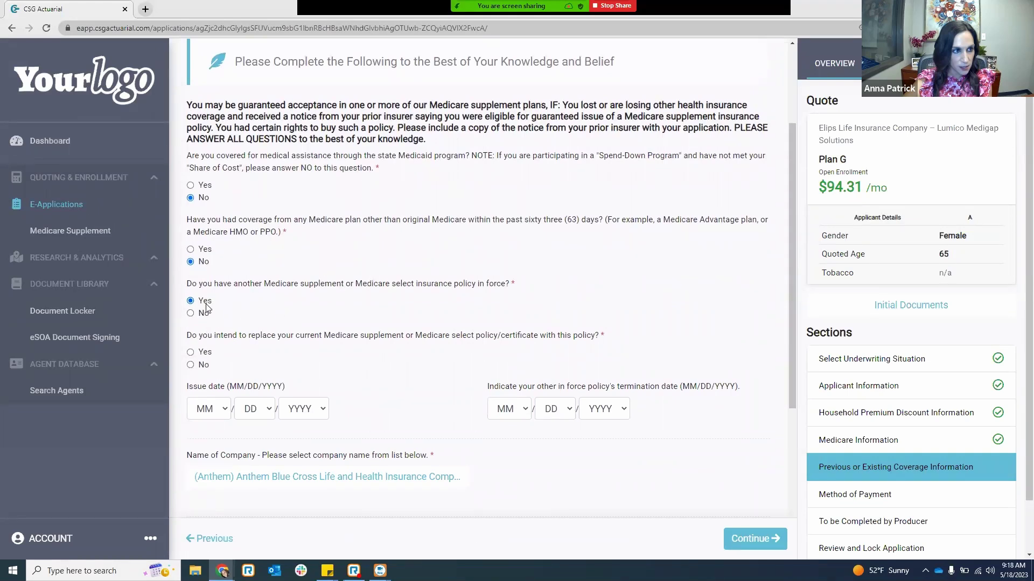
scroll(222, 373, down, 2)
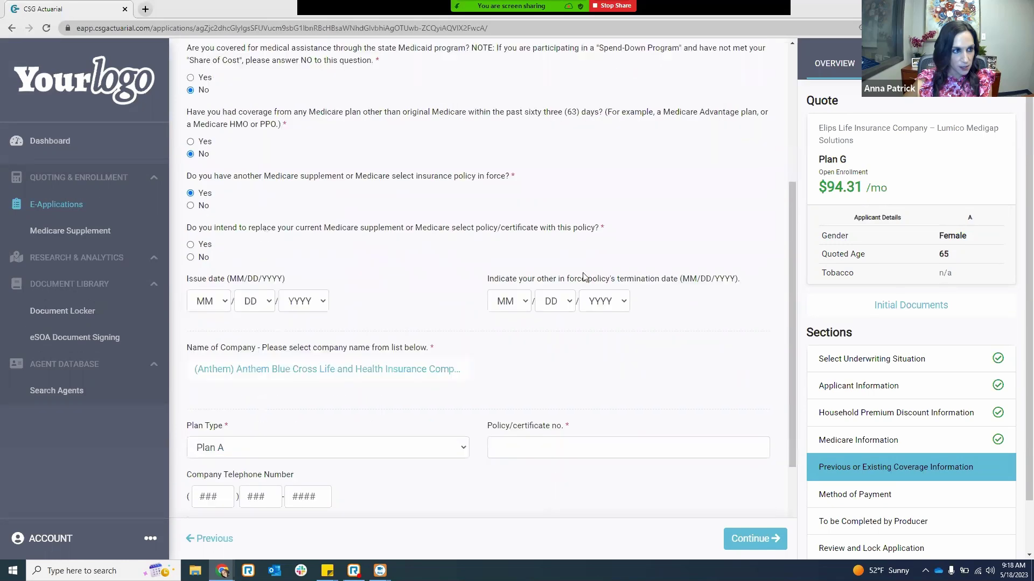
click(191, 206)
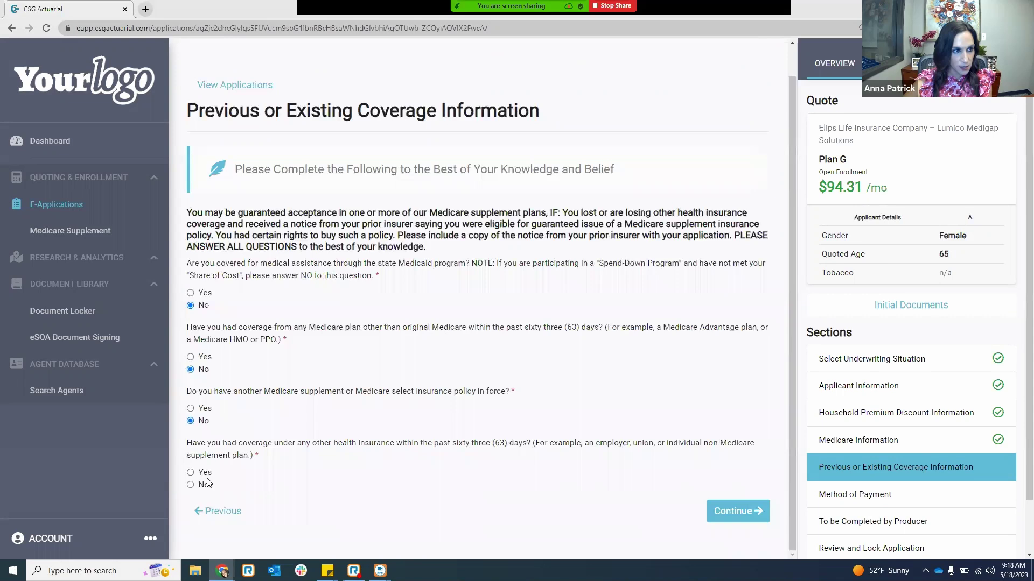
click(191, 485)
- Save the prior-coverage answers, then return to the list of saved applications
click(730, 515)
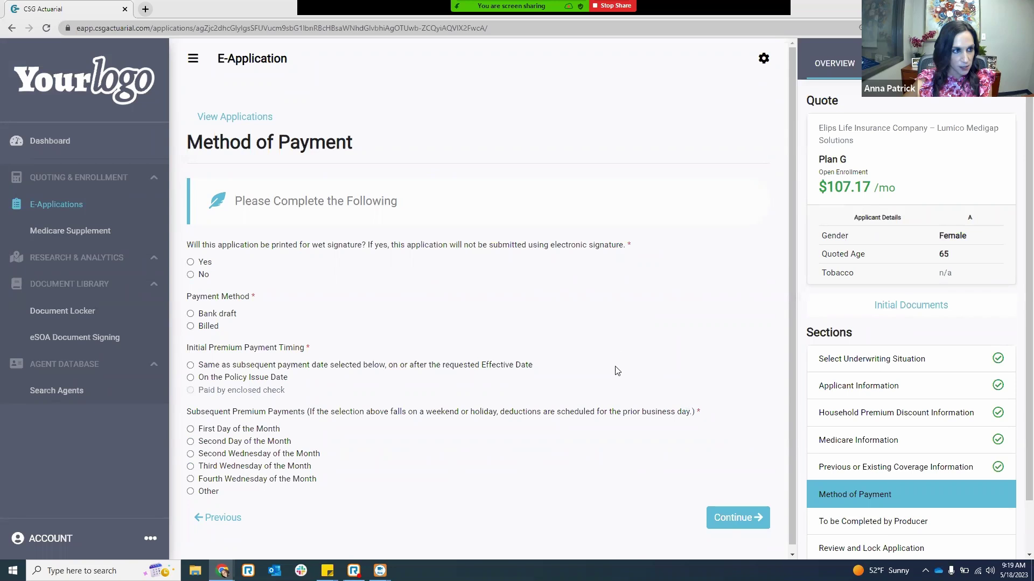
click(238, 118)
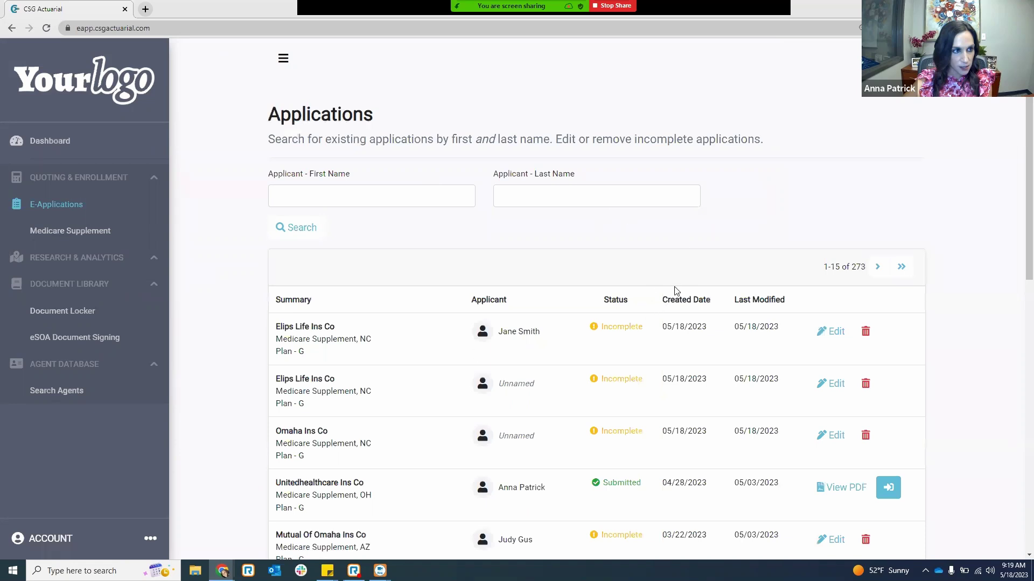
- Find the newest incomplete Elips Life Ins Co Plan G application in the list and edit it
scroll(646, 308, down, 3)
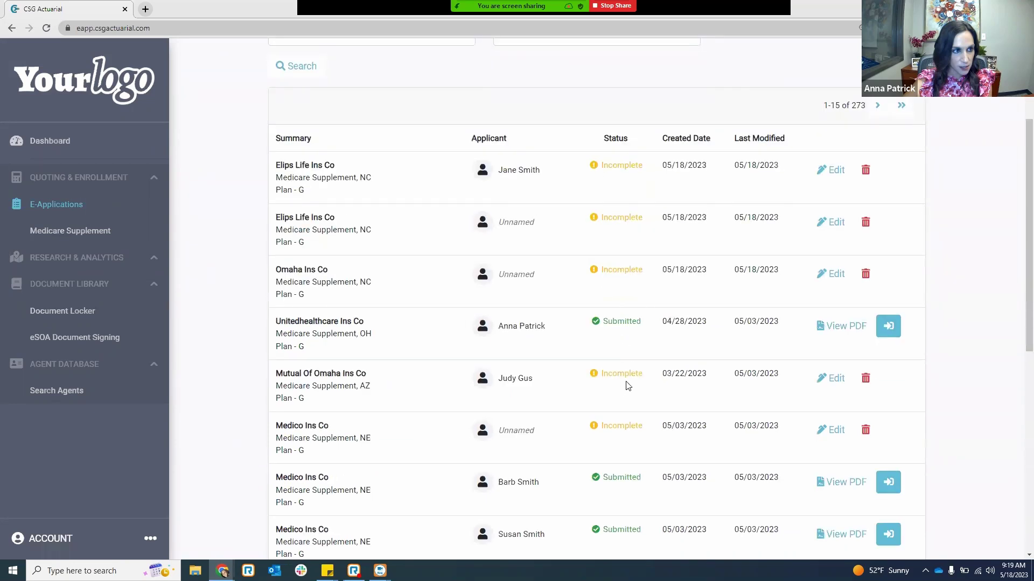
scroll(624, 385, down, 2)
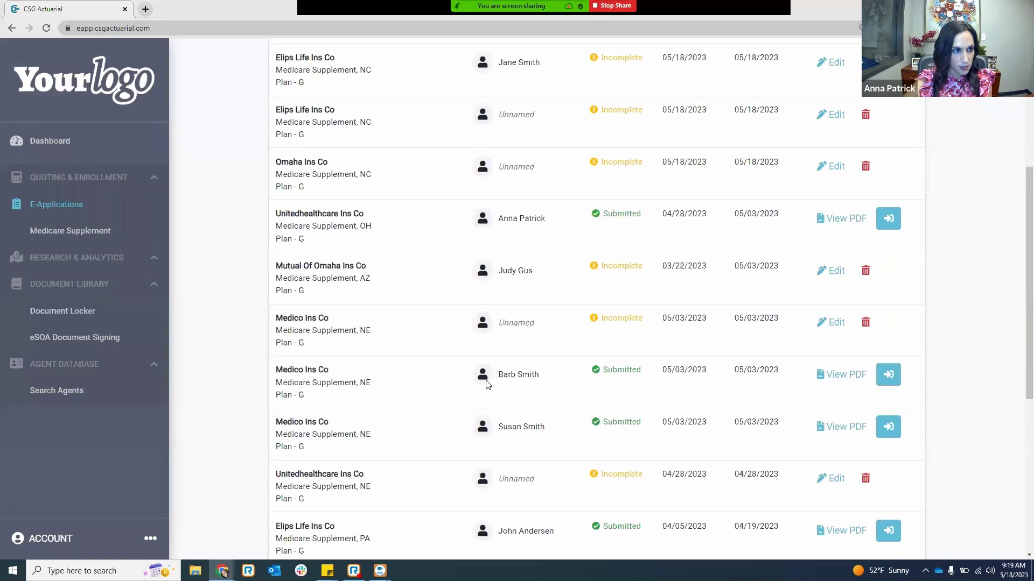
scroll(514, 383, down, 1)
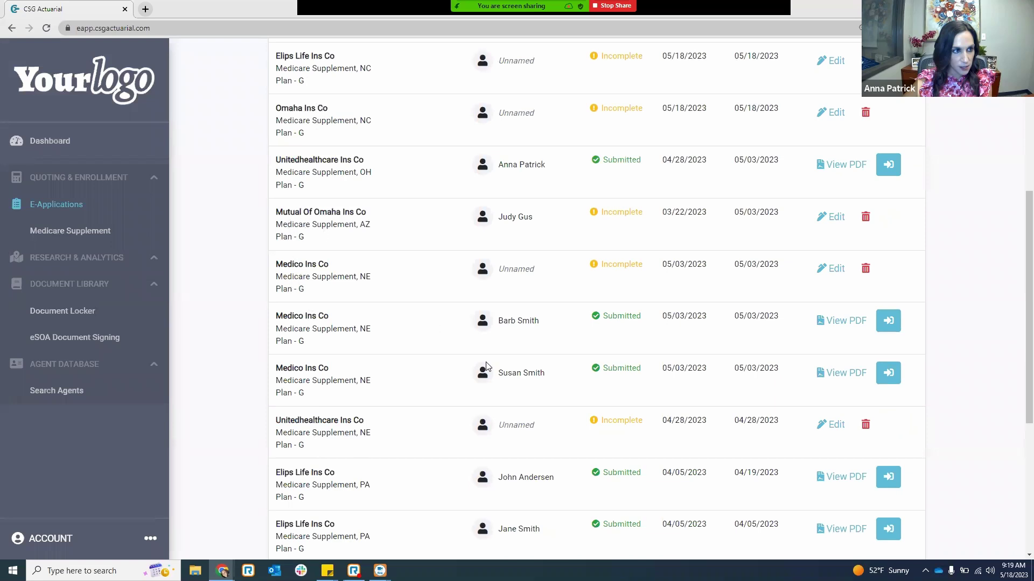
scroll(486, 366, down, 2)
scroll(361, 431, down, 2)
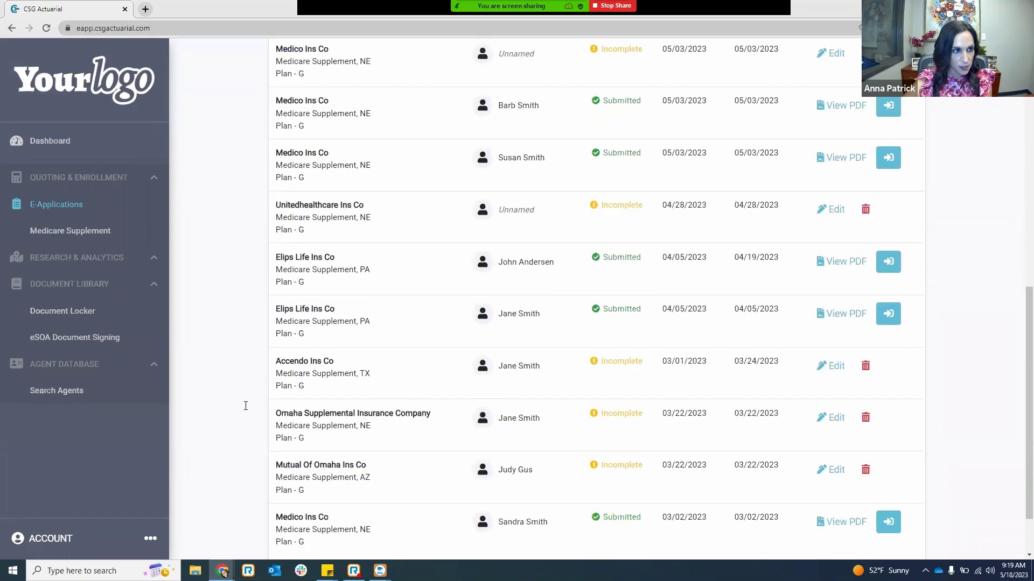
scroll(644, 327, up, 1)
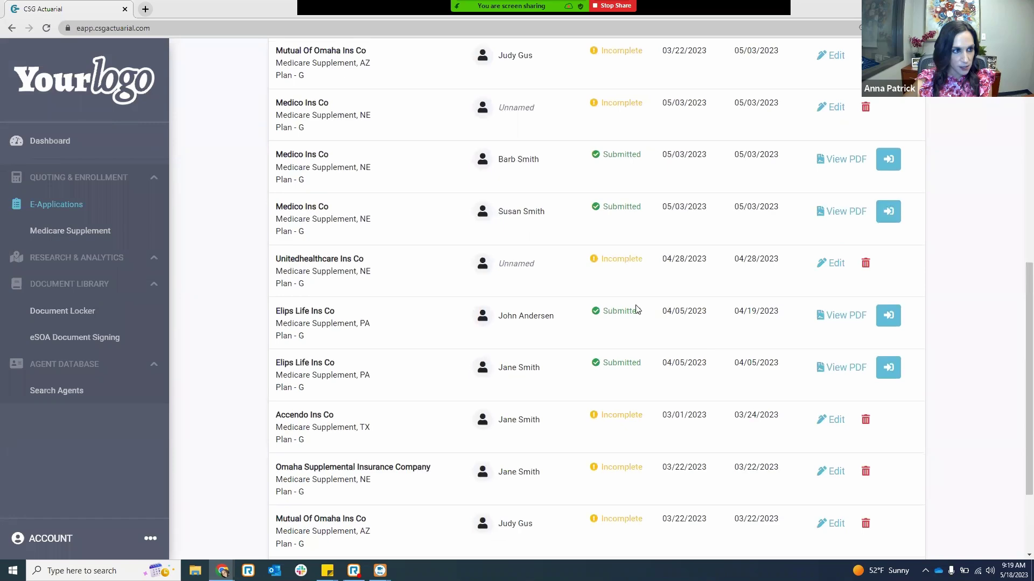
scroll(636, 280, up, 1)
scroll(635, 280, up, 8)
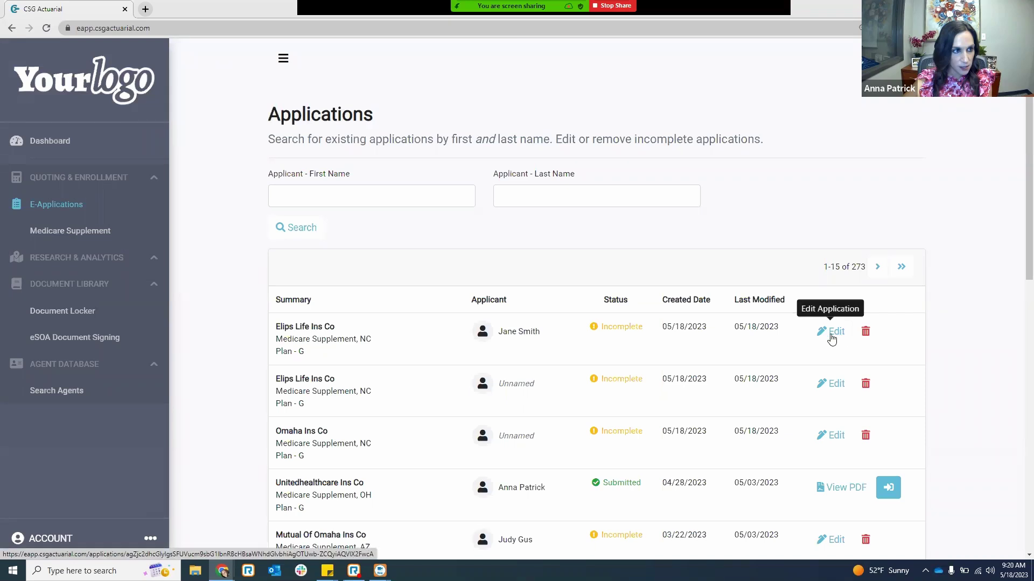
click(833, 335)
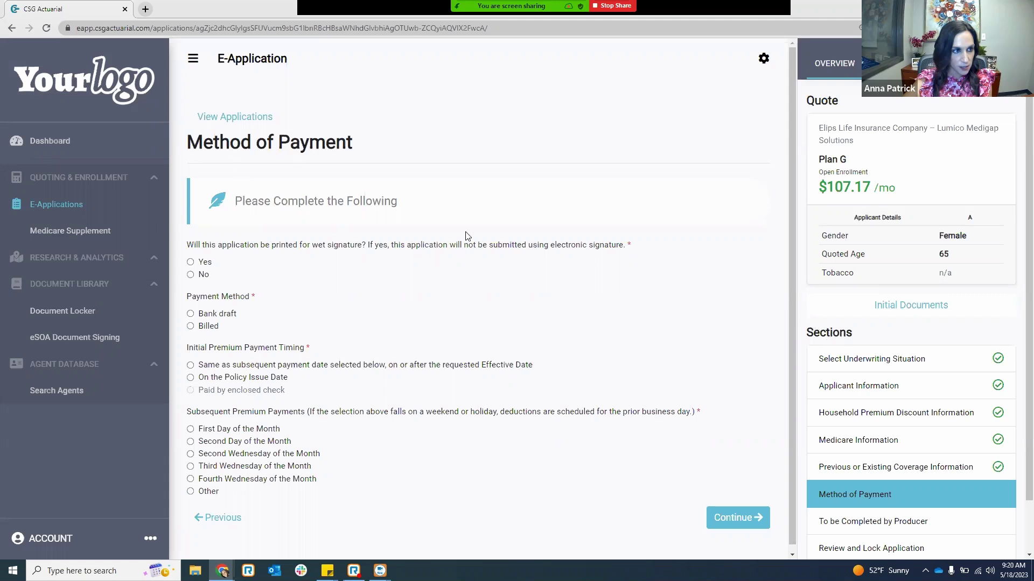
- Jump to the Select Underwriting Situation section from the Sections list
scroll(890, 430, down, 1)
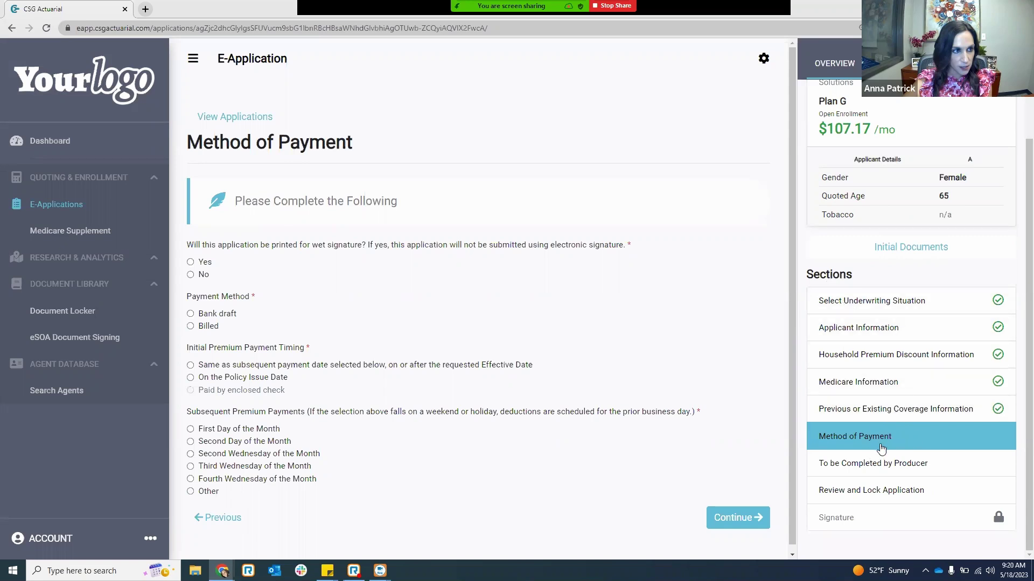
click(881, 312)
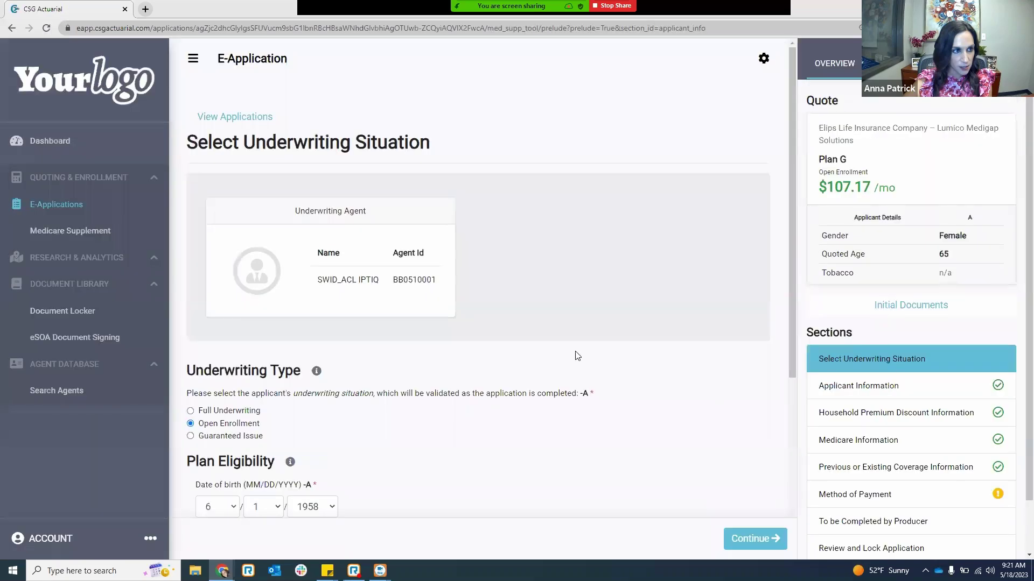
- Switch Underwriting Type from Open Enrollment to Full Underwriting and continue
scroll(578, 356, down, 1)
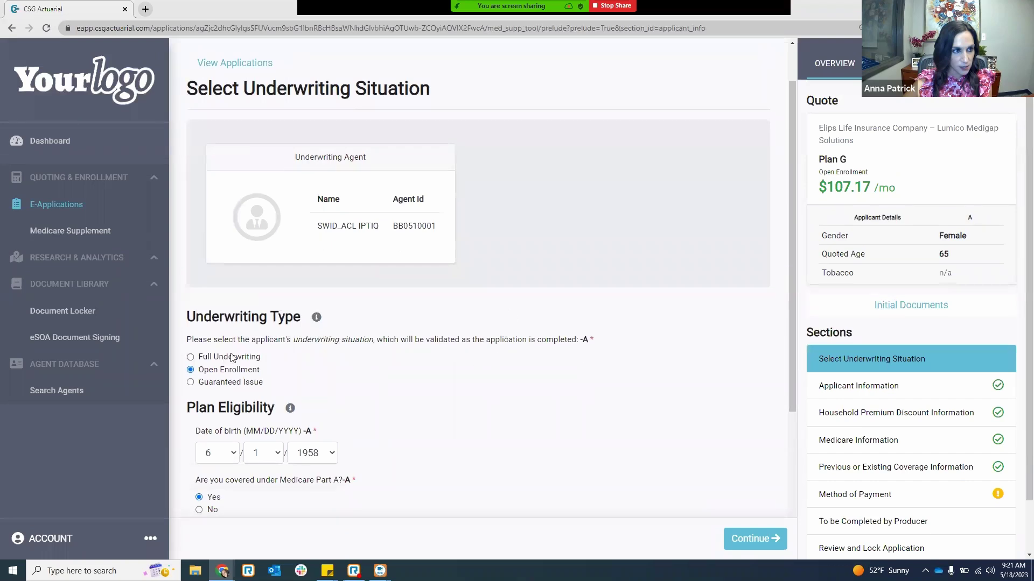
click(192, 358)
scroll(592, 457, down, 1)
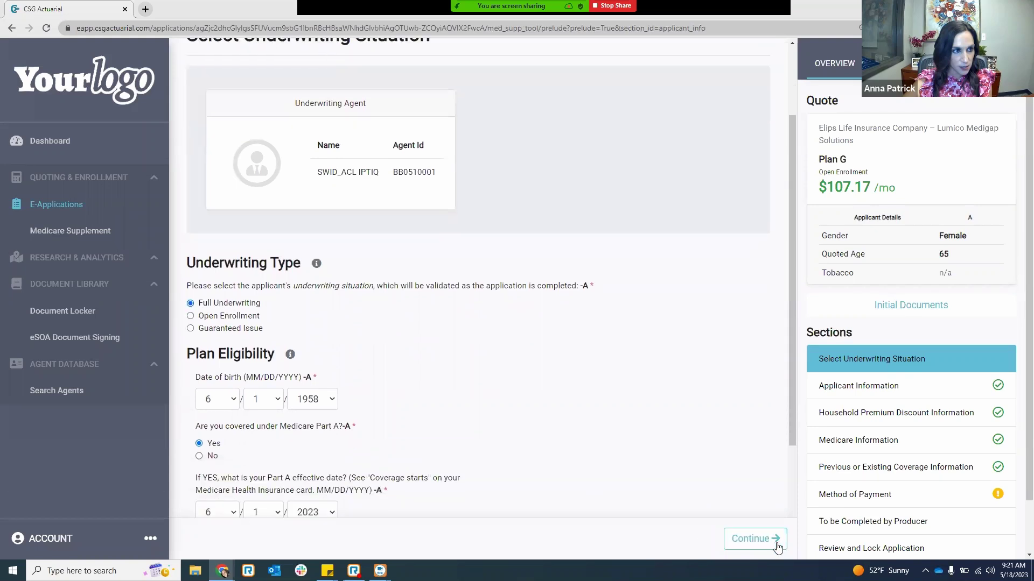
click(776, 540)
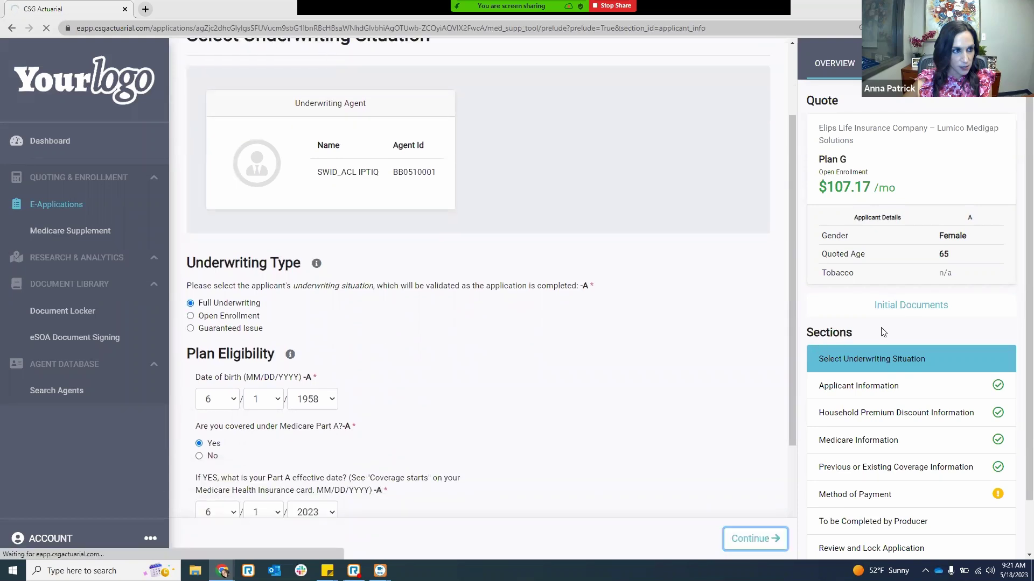
scroll(885, 331, down, 1)
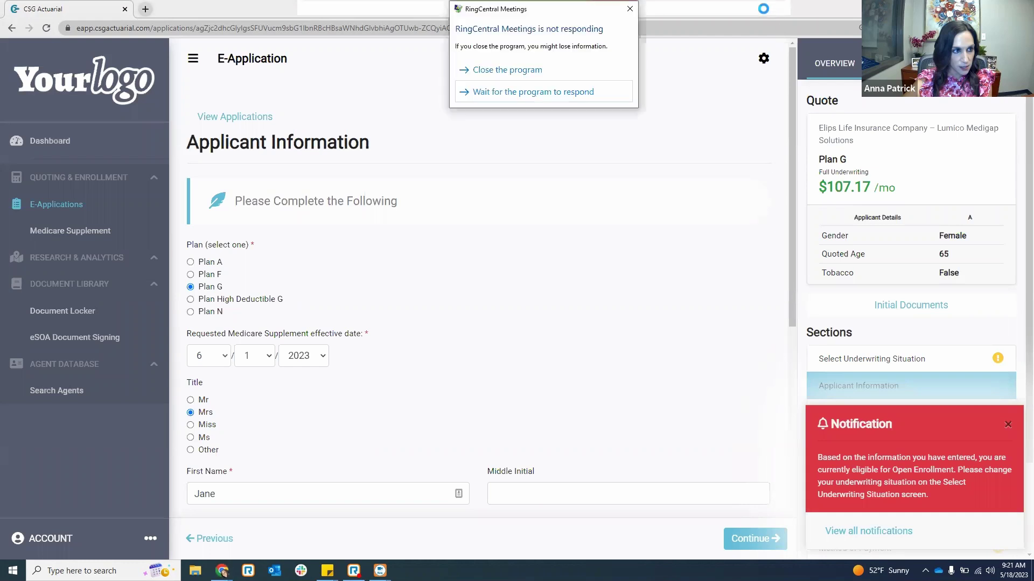
- Dismiss the RingCentral warning, read the Open Enrollment notice, and restore the quote overview and Sections list
click(630, 8)
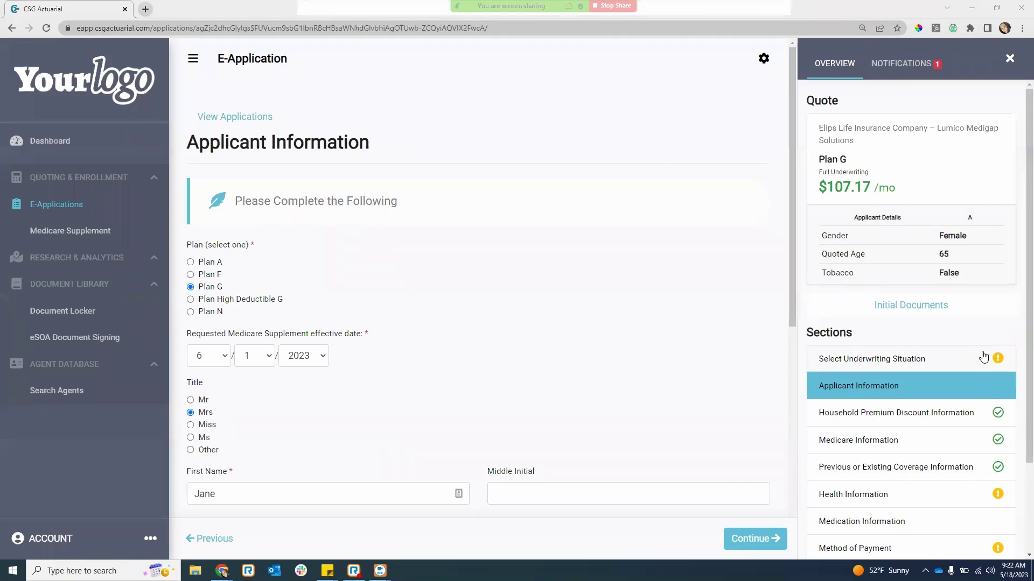
scroll(964, 457, down, 2)
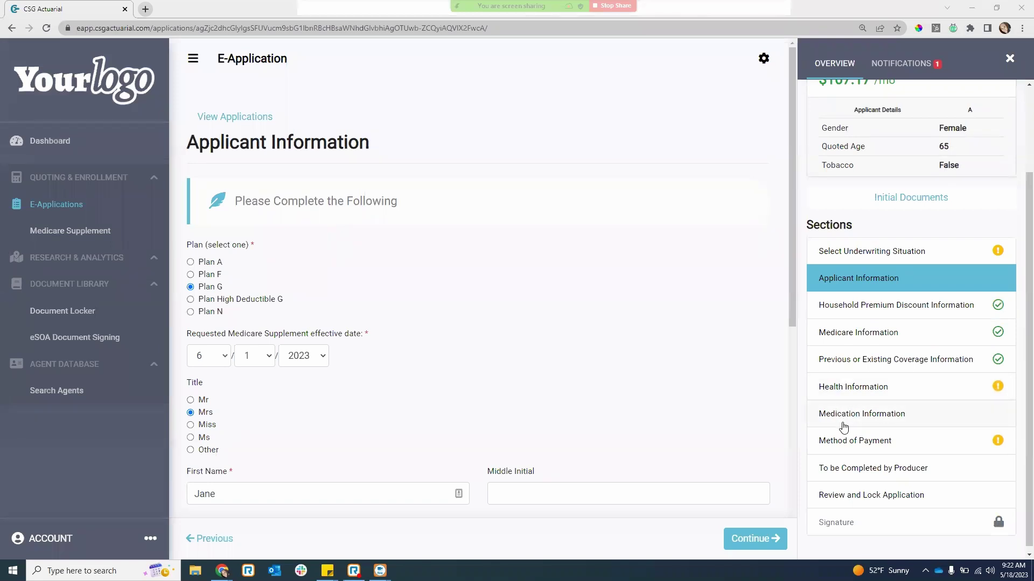
click(890, 67)
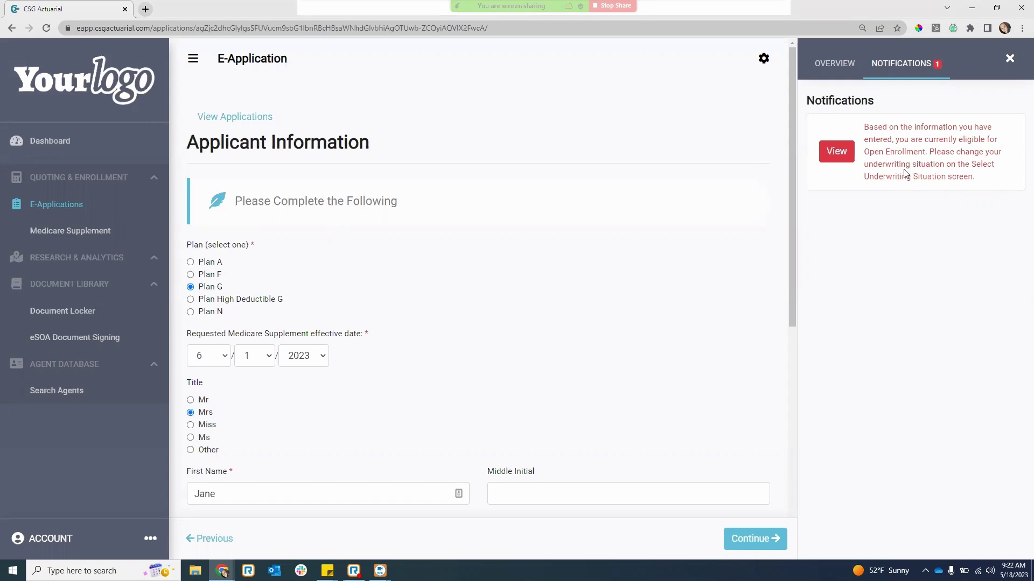
click(843, 67)
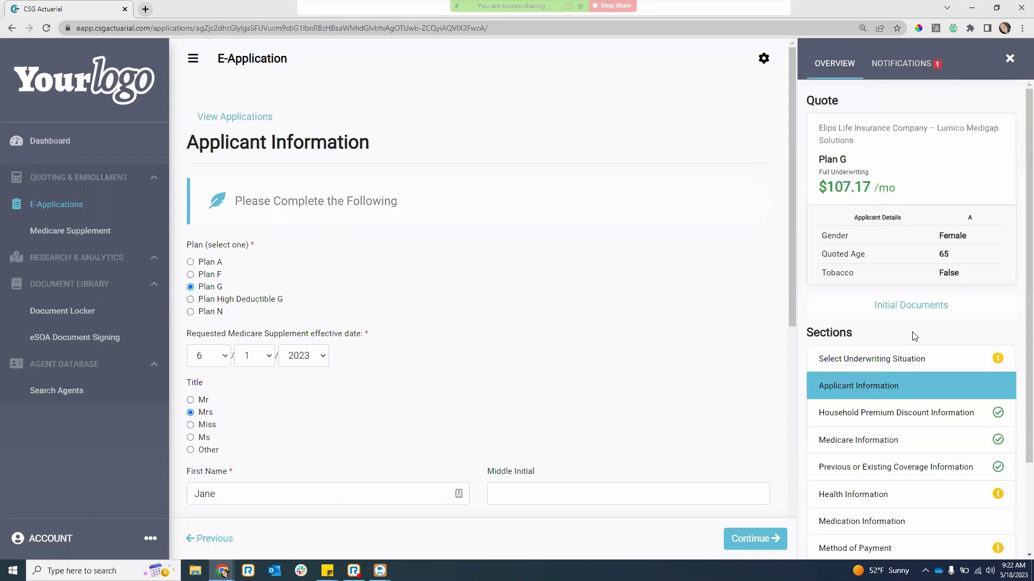
scroll(911, 339, down, 2)
- In Health Information, answer Yes to bedridden, hospitalization and therapy questions, then save and continue
click(885, 394)
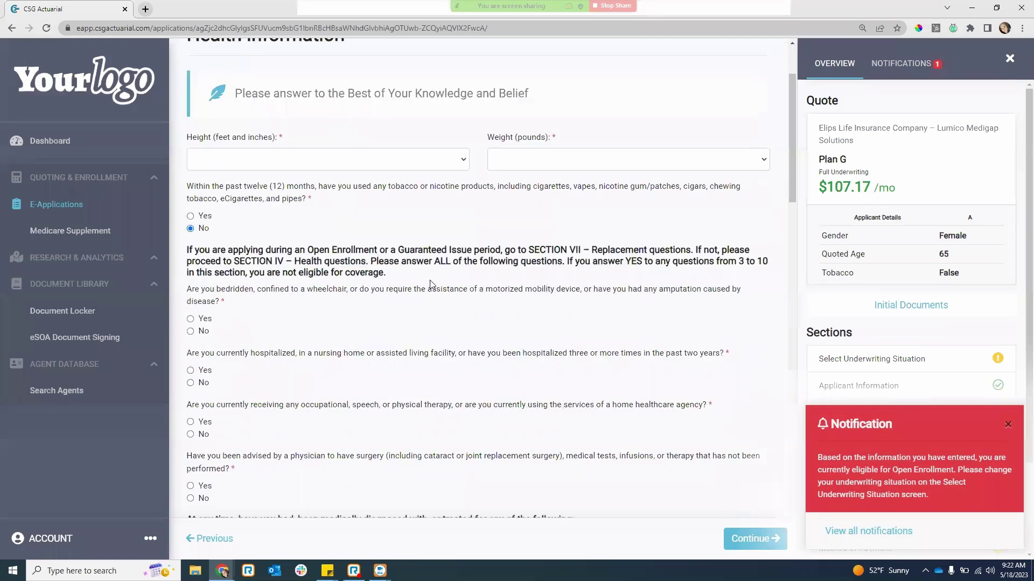
click(191, 319)
click(191, 371)
click(191, 423)
click(1007, 425)
click(767, 540)
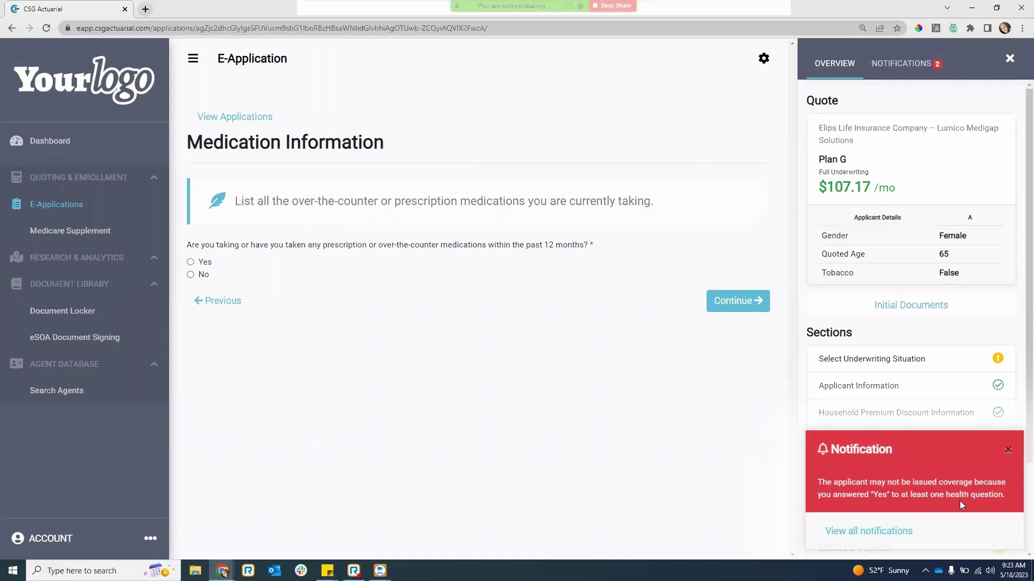
- Answer Yes to the prescription medications question so the medication fields appear
click(910, 64)
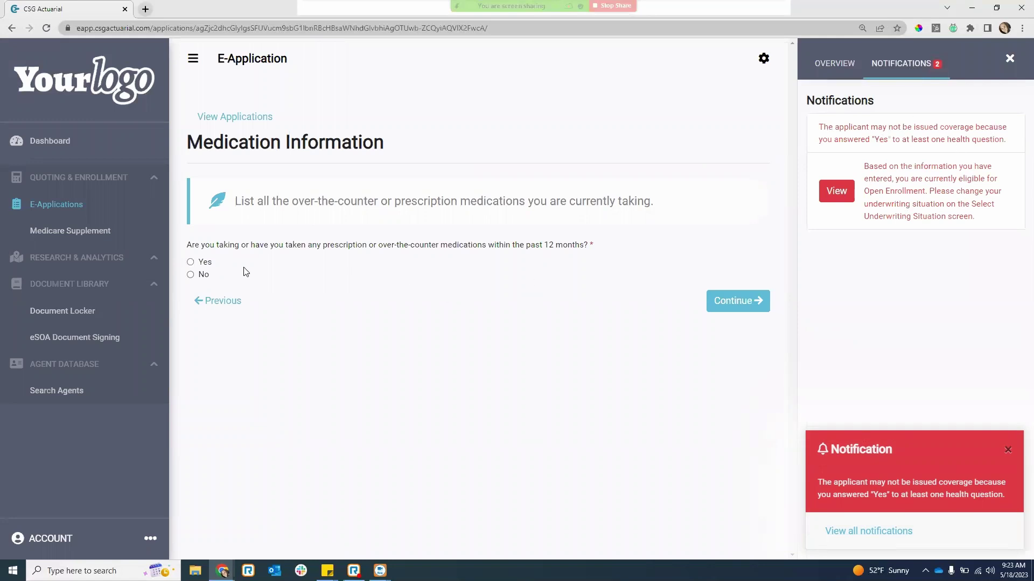
click(191, 262)
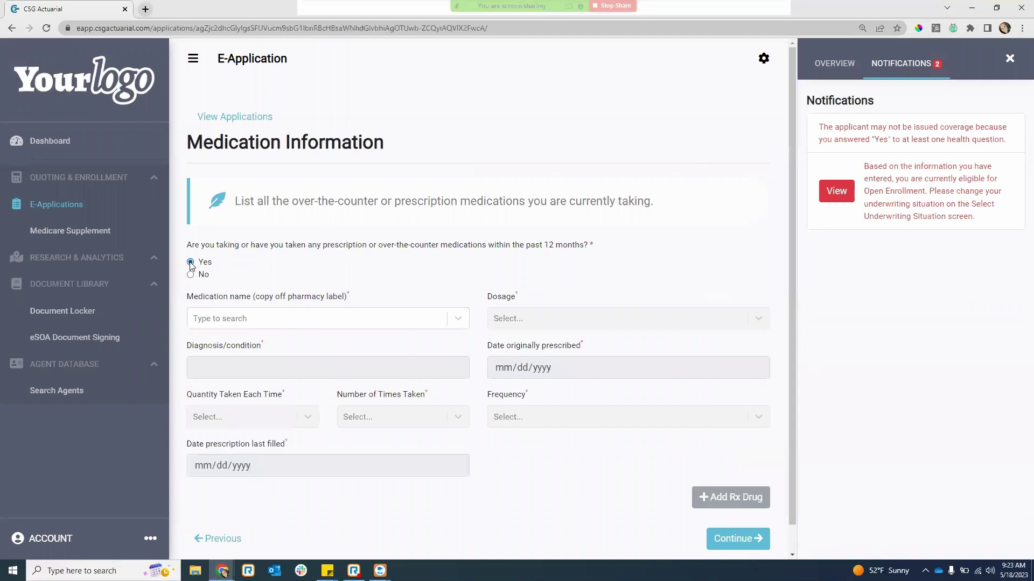
scroll(229, 297, down, 1)
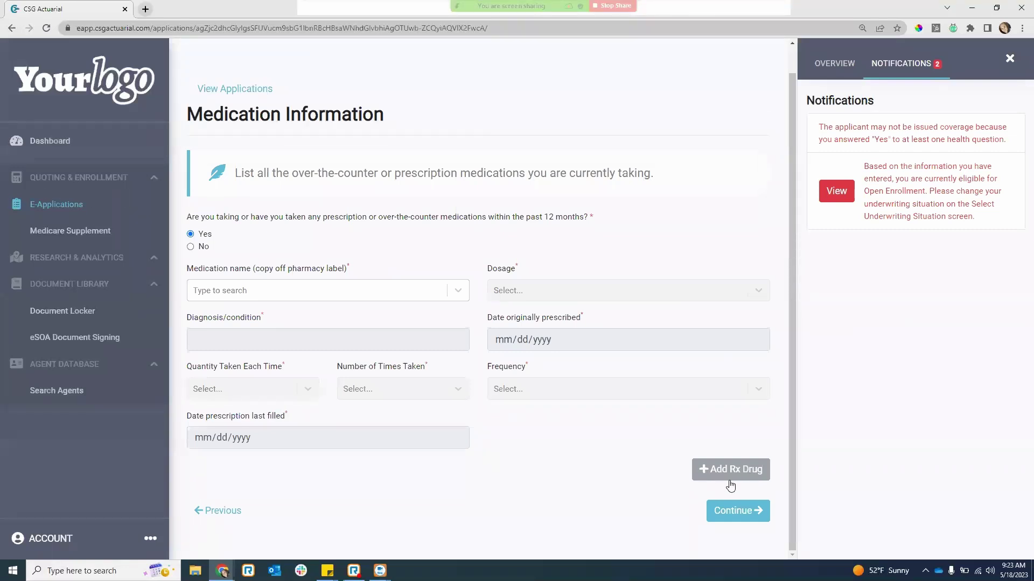
- Return to the overview and go back to the Select Underwriting Situation section
click(827, 68)
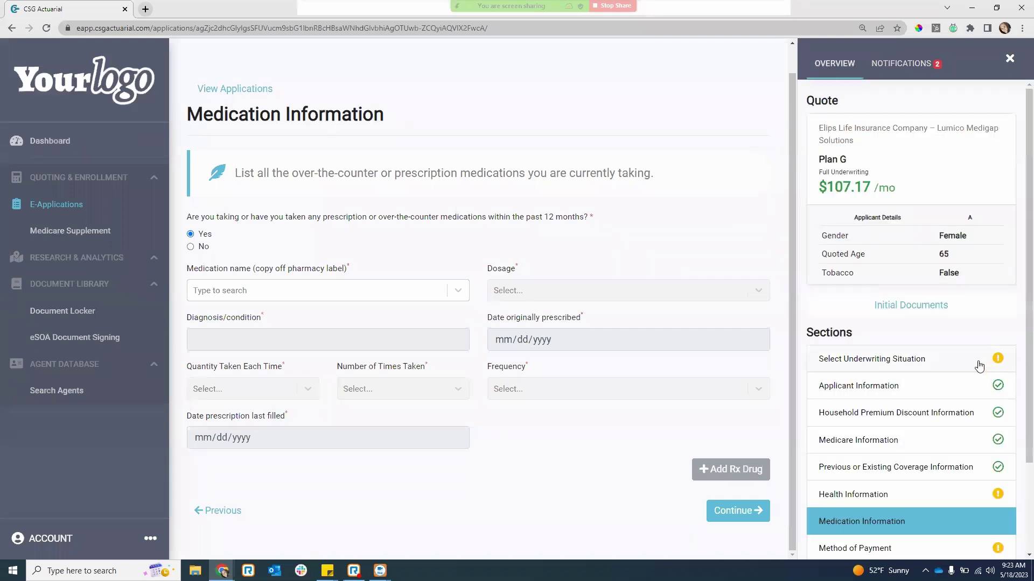
scroll(926, 302, down, 1)
scroll(927, 294, down, 1)
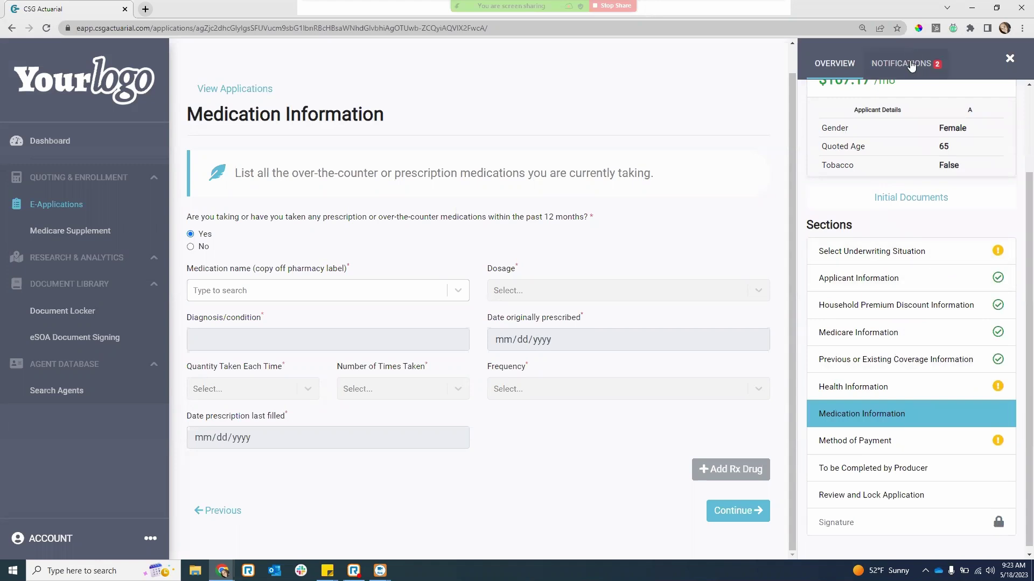
click(906, 260)
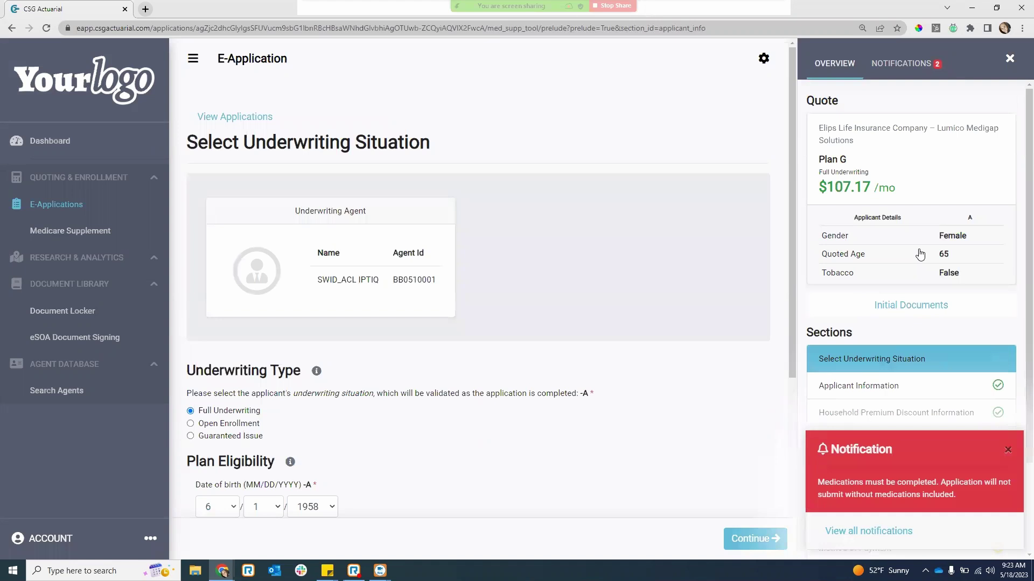
- Change underwriting to Open Enrollment, dismiss the medications warning, and go to Method of Payment
click(191, 424)
click(1008, 452)
scroll(964, 428, down, 2)
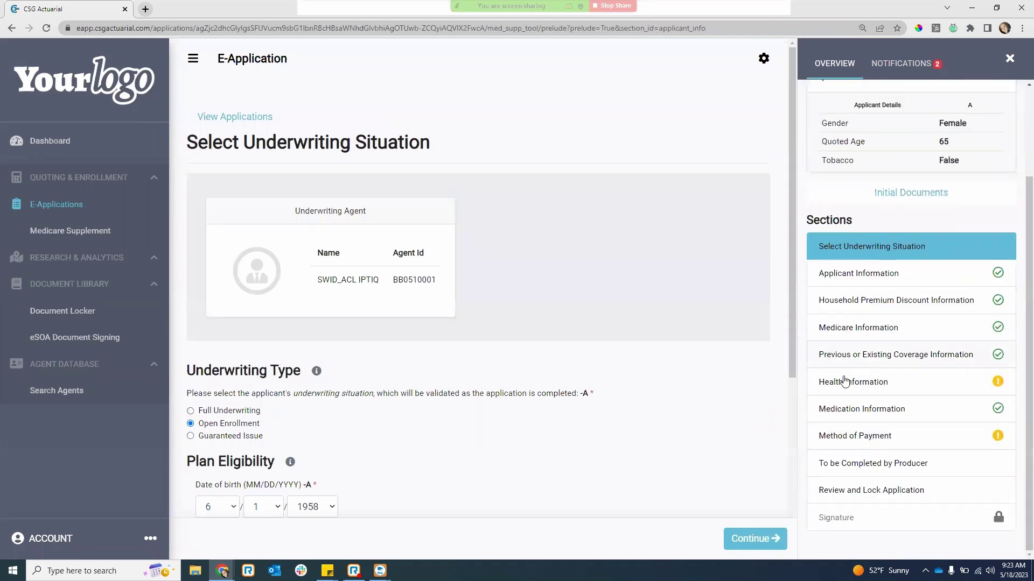
click(879, 438)
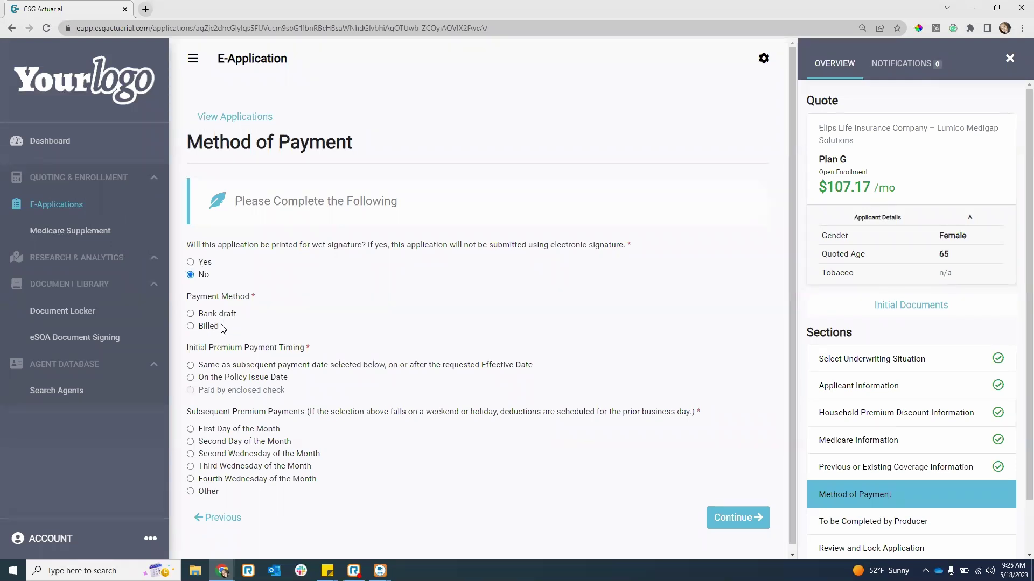
- Set payment method to Bank draft, with the first premium on the subsequent payment date
click(191, 313)
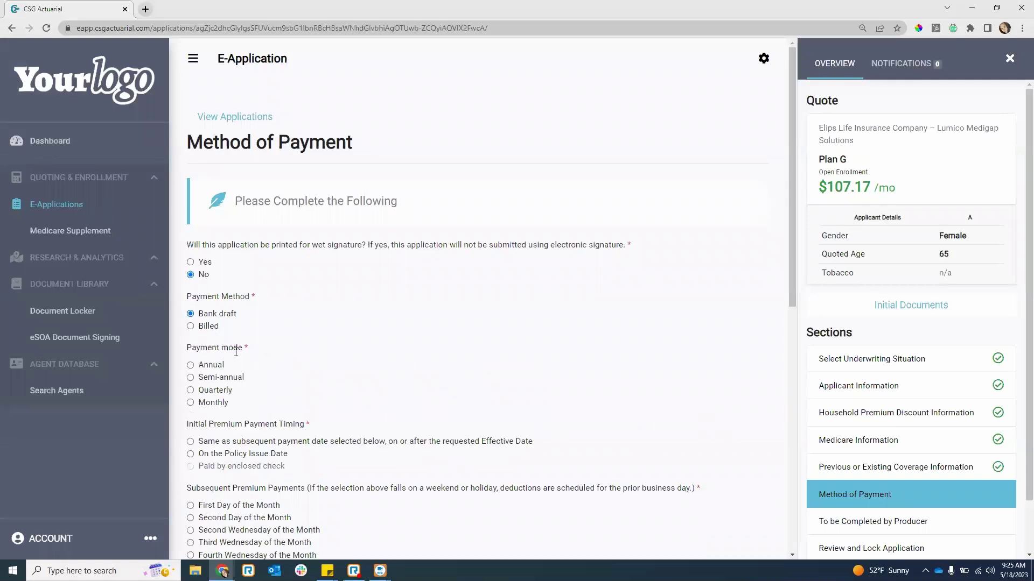
scroll(266, 346, down, 2)
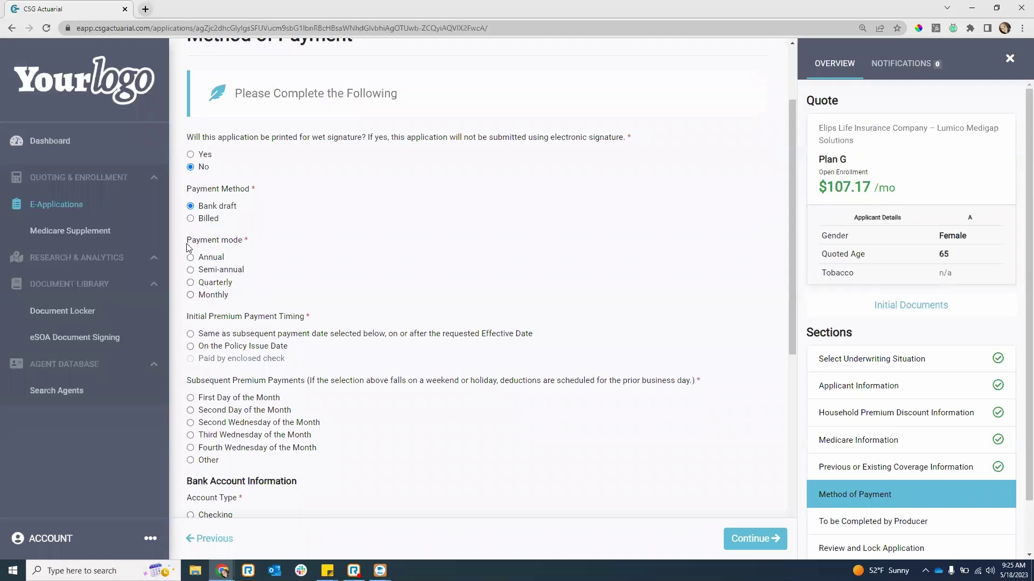
click(190, 219)
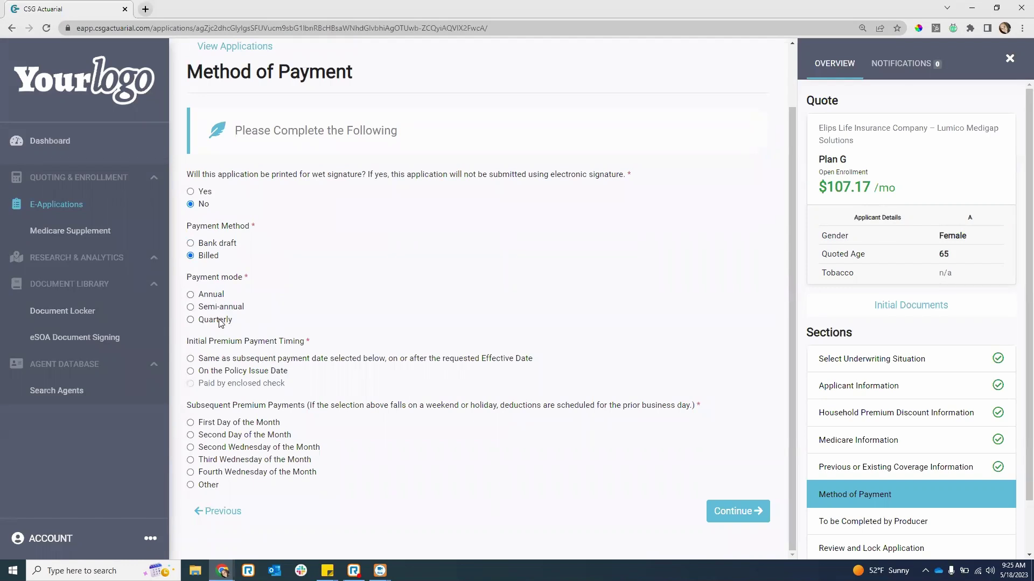
click(190, 244)
scroll(253, 290, down, 2)
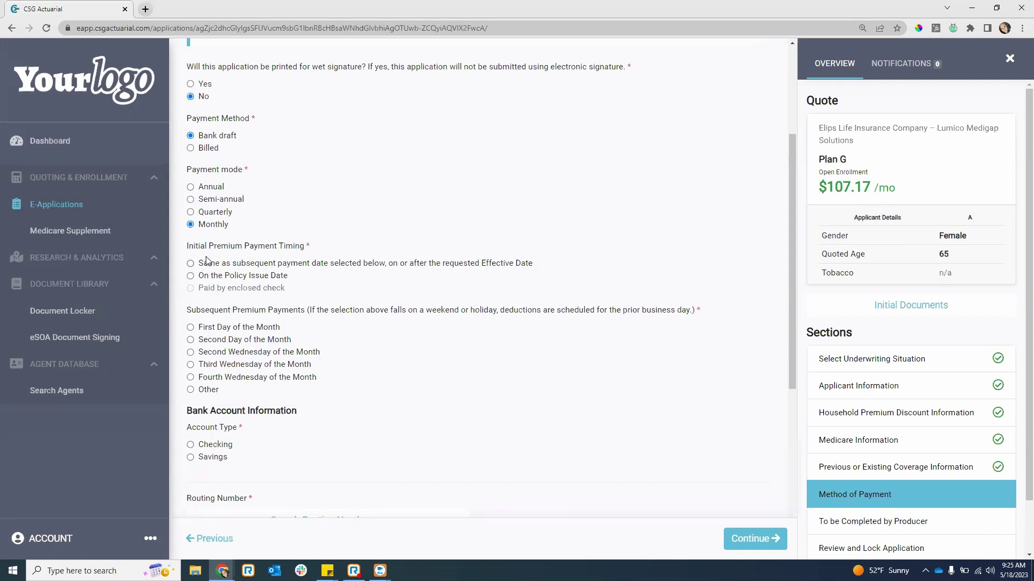
click(190, 263)
- Choose first-of-month deductions and a checking account, with routing number 011201762 First National Bank
click(191, 328)
scroll(230, 329, down, 1)
scroll(369, 410, down, 3)
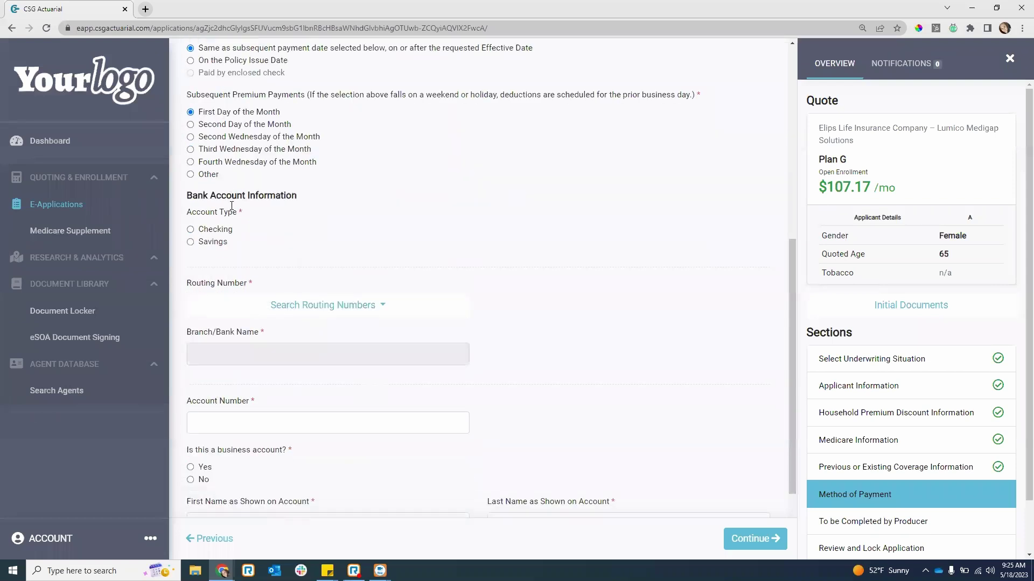
scroll(296, 231, down, 2)
click(190, 134)
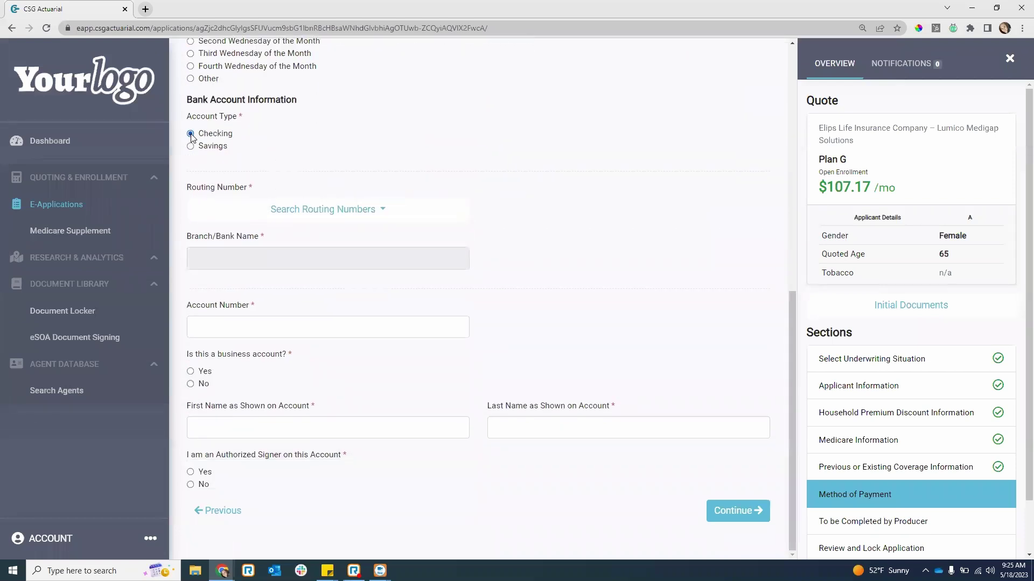
click(294, 213)
text(first naional)
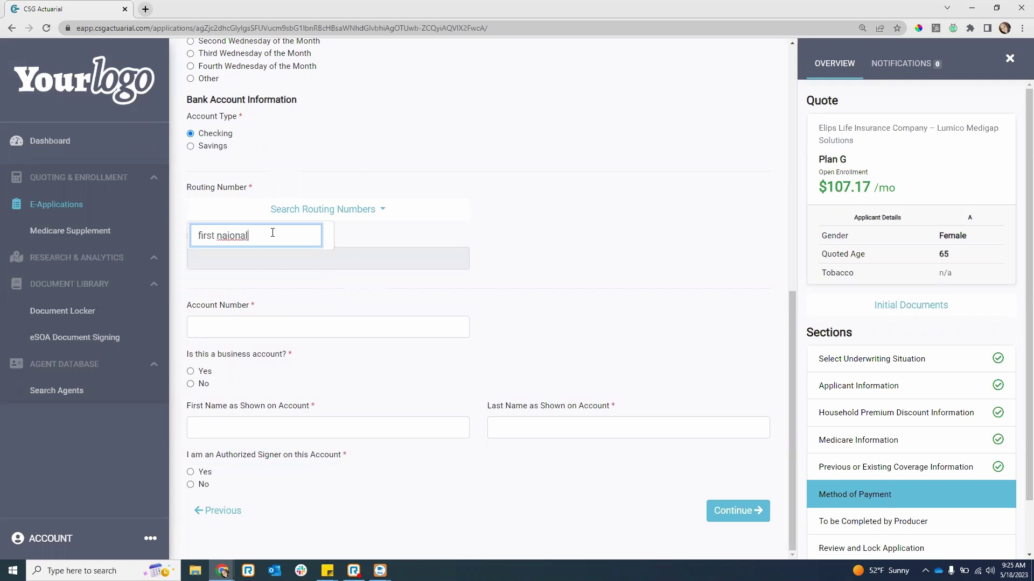
key(BackSpace)
key(BackSpace)
key(BackSpace)
key(BackSpace)
key(BackSpace)
text(tional)
key(Return)
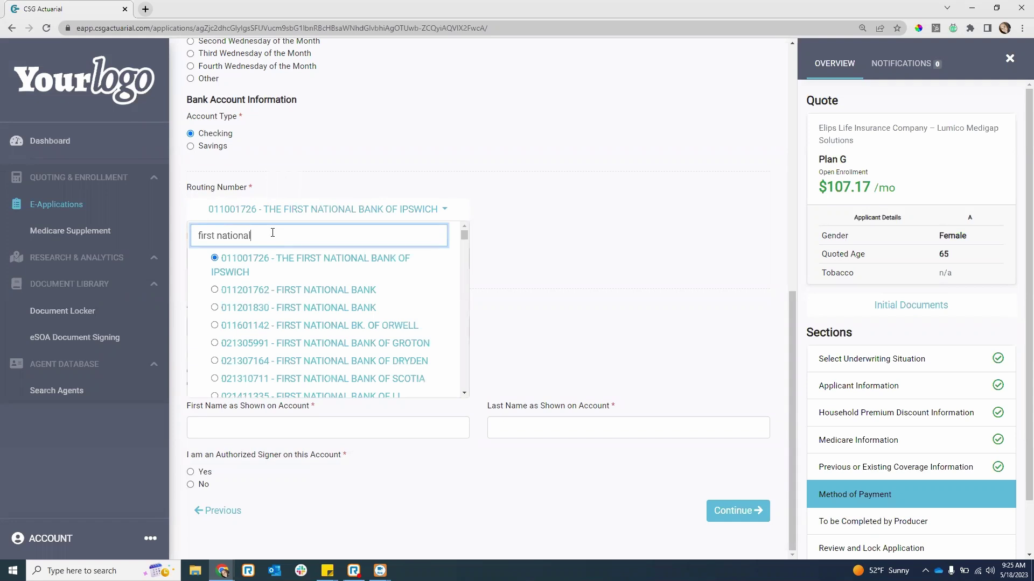
click(316, 293)
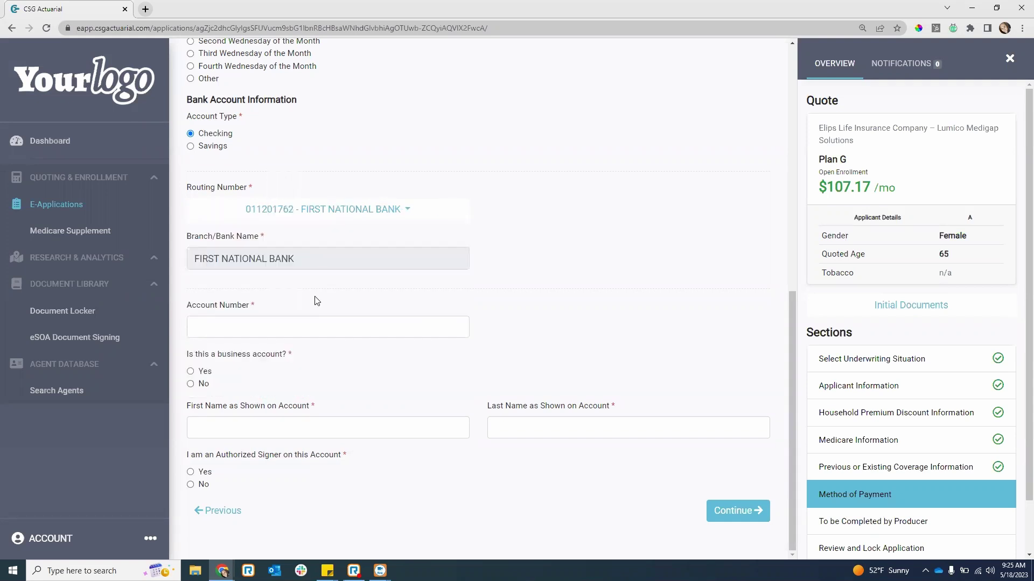
- Enter the account number and holder's name, mark it non-business with an authorized signer, and continue
click(336, 325)
text(123456789)
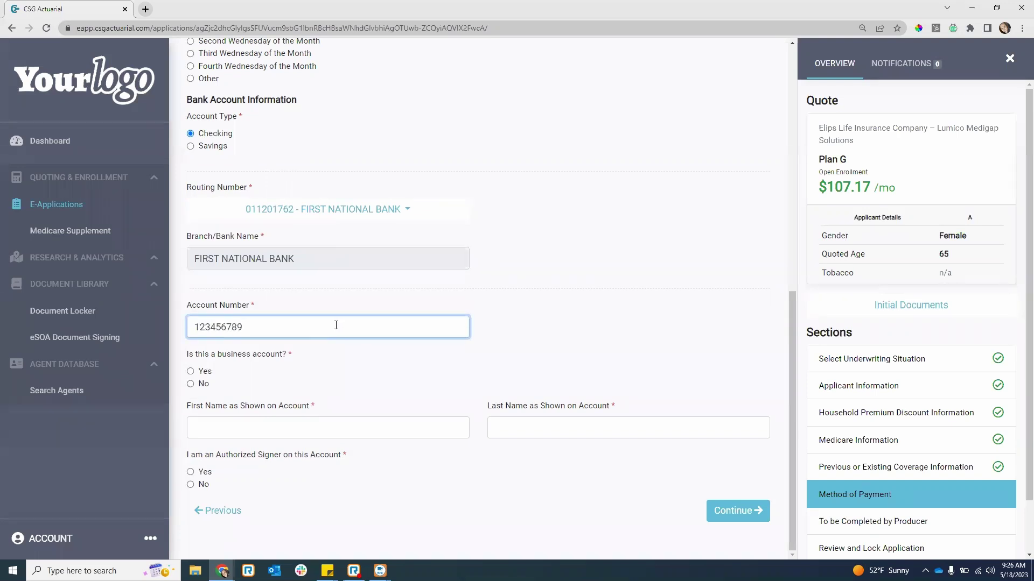
click(191, 384)
click(260, 429)
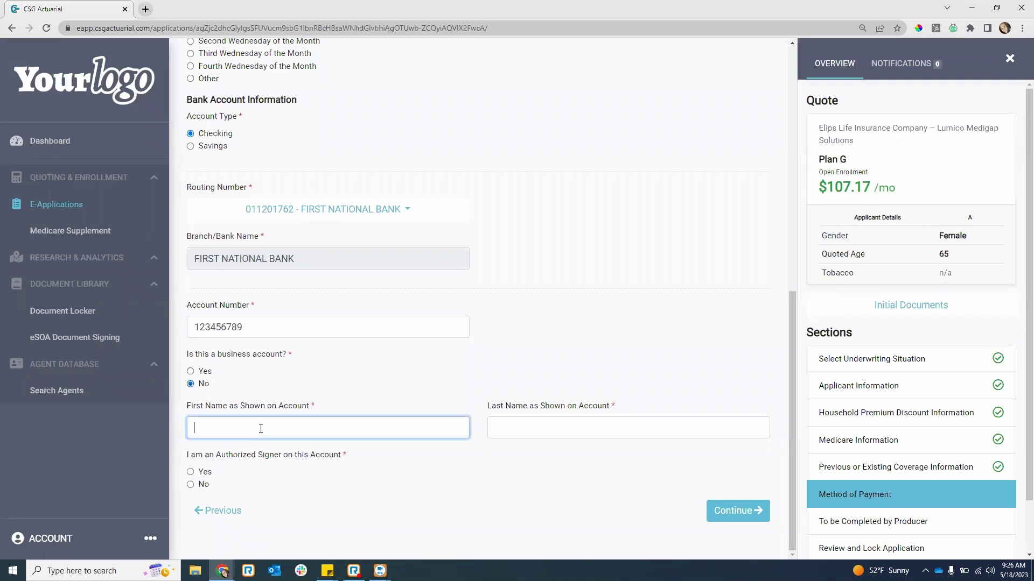
text(Jane)
text(Smith)
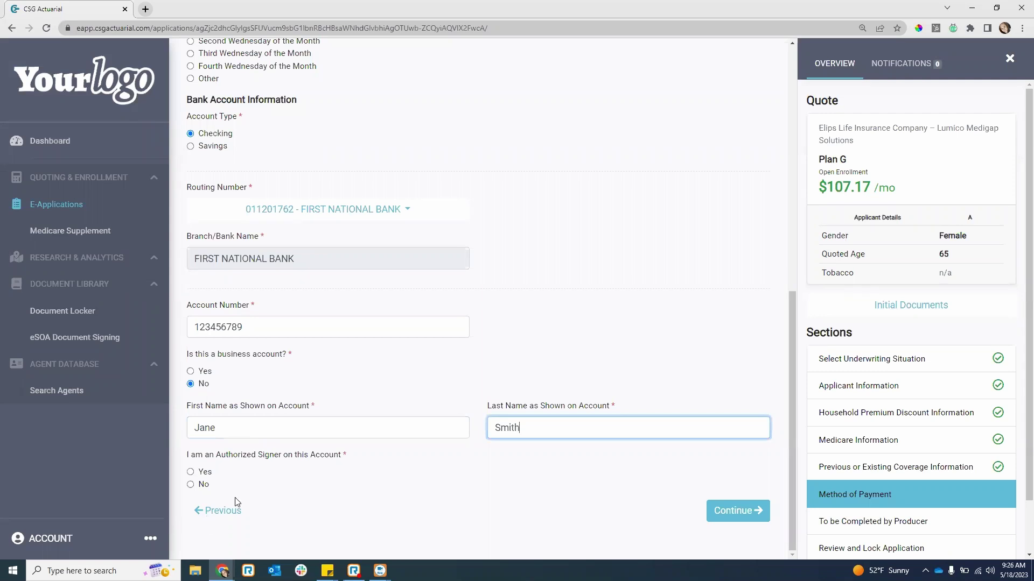
click(190, 472)
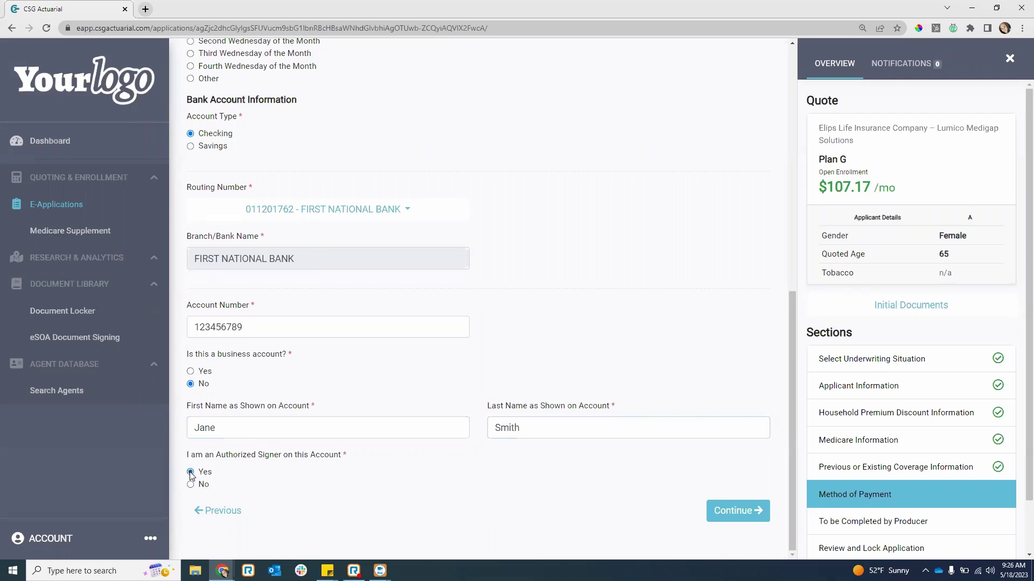
click(715, 509)
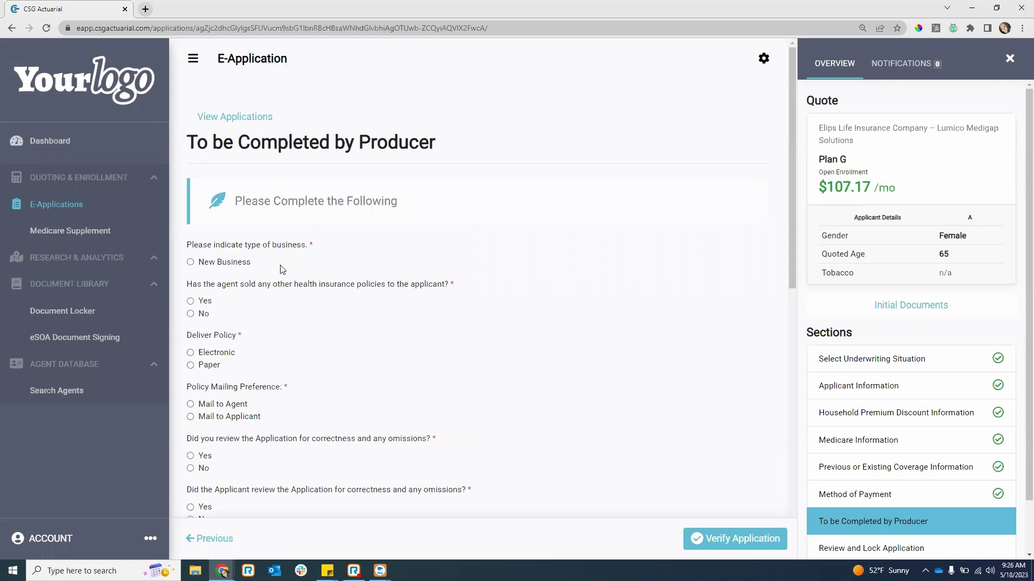
- Mark the application as New Business, answer No to other policies sold, and choose electronic delivery
click(191, 263)
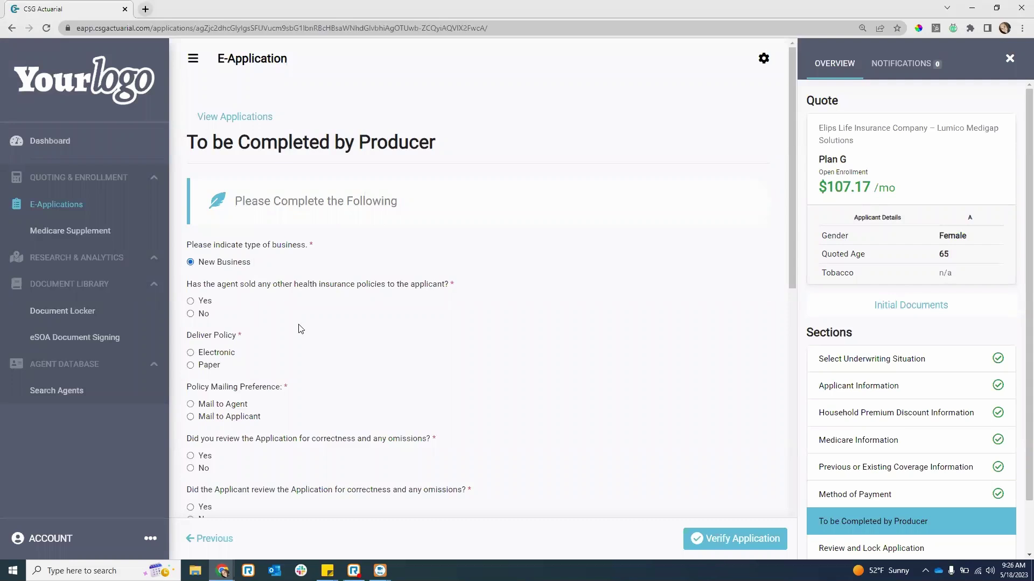
click(190, 302)
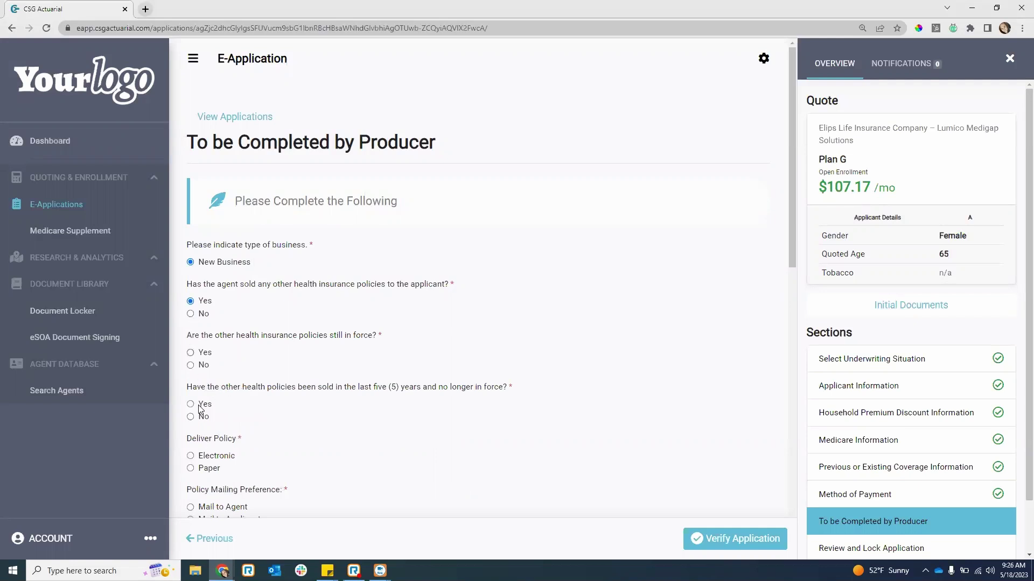
click(190, 315)
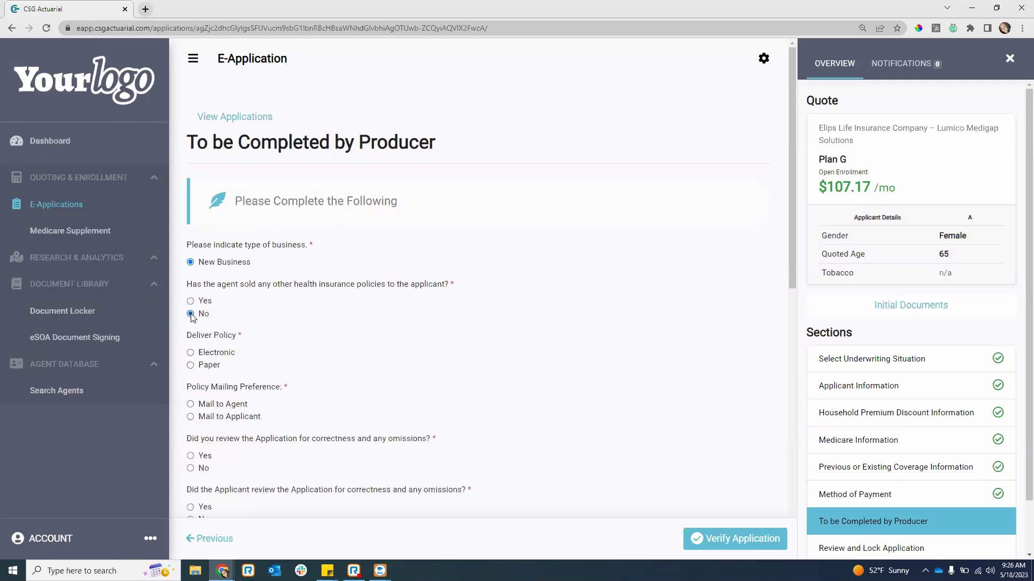
click(190, 353)
- Choose Mail to Applicant and confirm the producer reviewed the application
scroll(191, 344, down, 2)
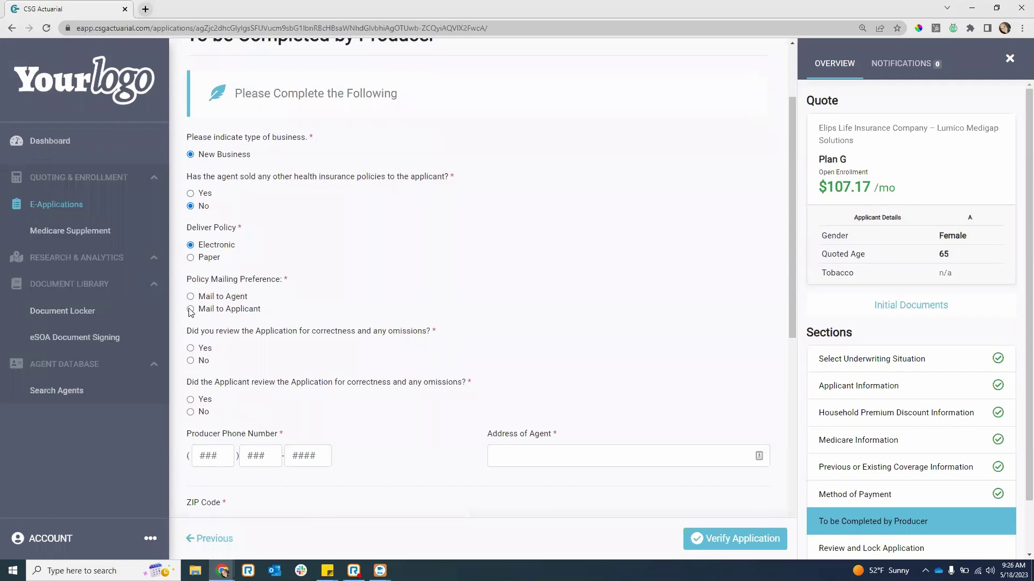
click(190, 310)
click(190, 348)
scroll(195, 399, down, 1)
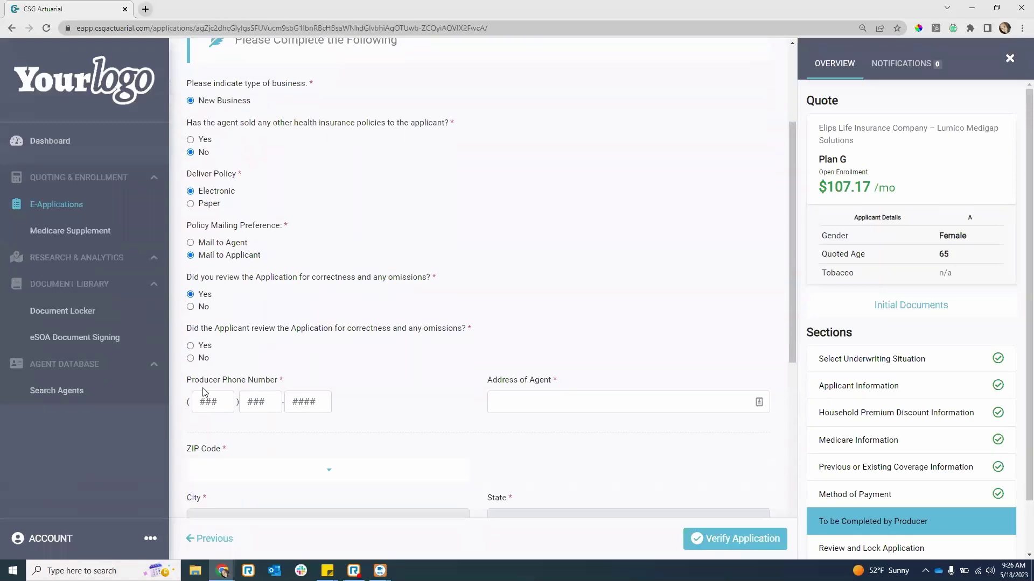
scroll(253, 320, down, 1)
- Confirm the applicant reviewed the application and enter the producer's phone number and agent address
click(190, 291)
scroll(337, 316, down, 2)
click(201, 241)
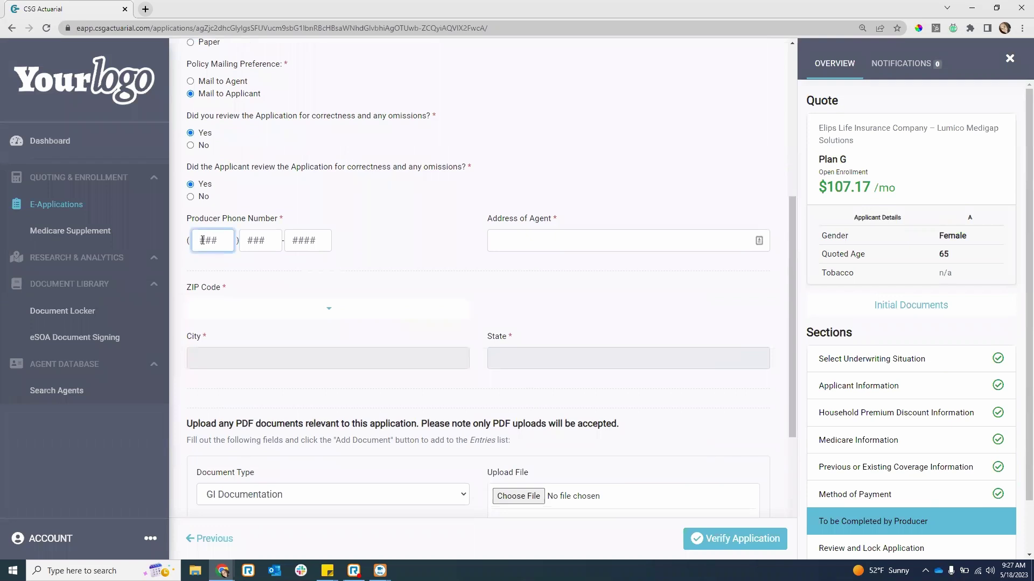
text(5555555555)
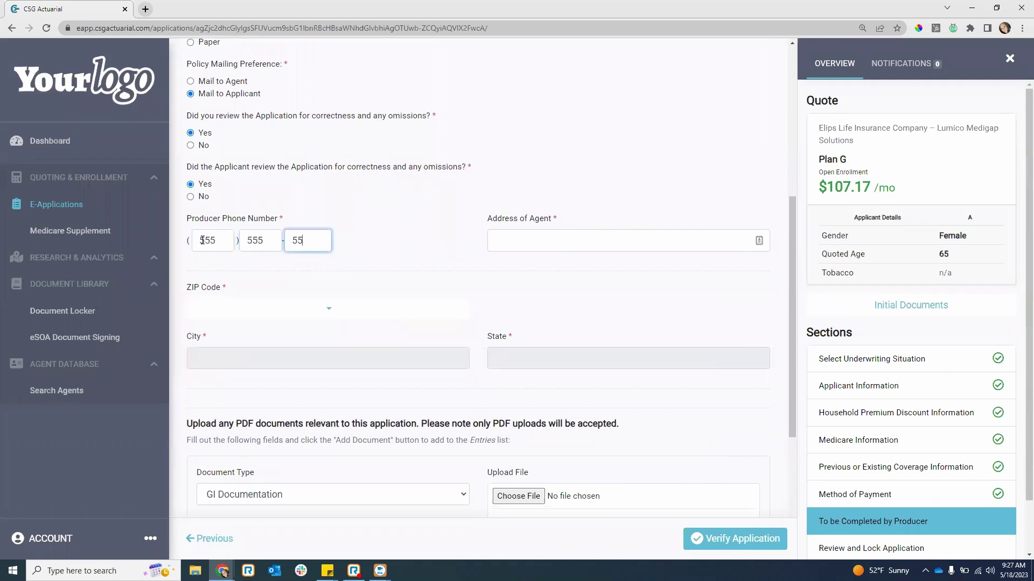
key(Tab)
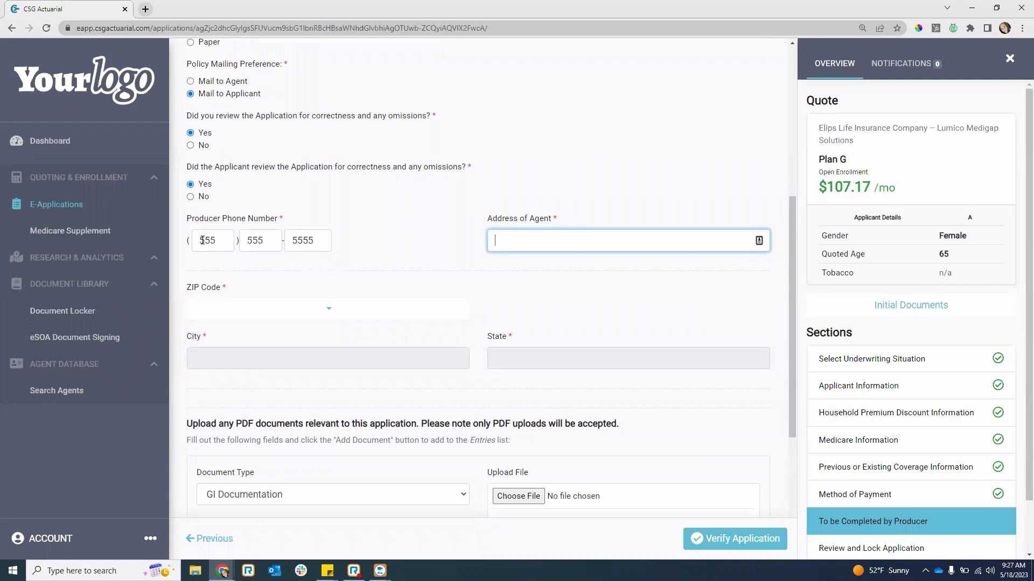
- Pick the Charlotte, NC ZIP code, keep GI Documentation as document type, and decline split commissions
click(311, 312)
text(2)
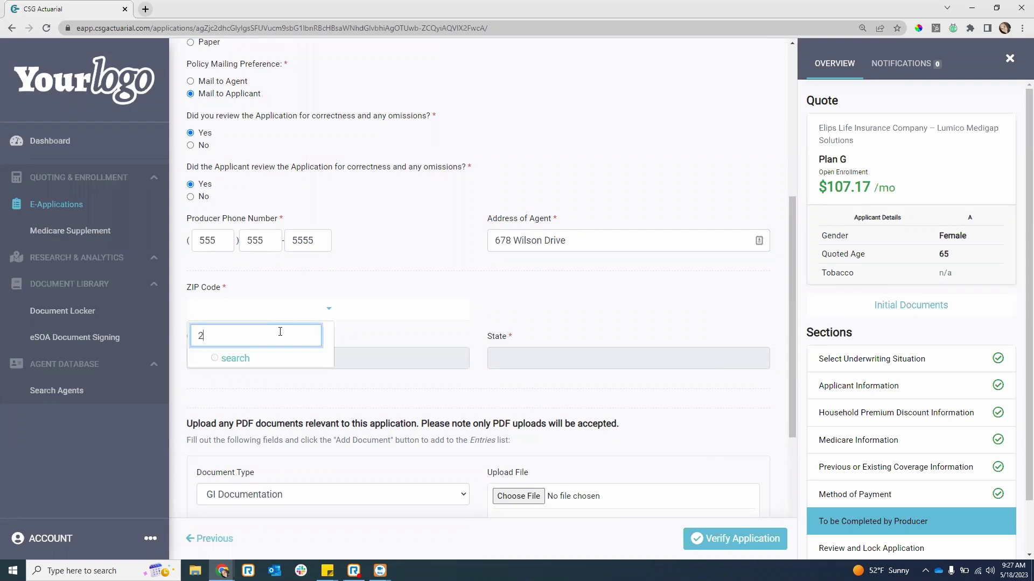
text(8202)
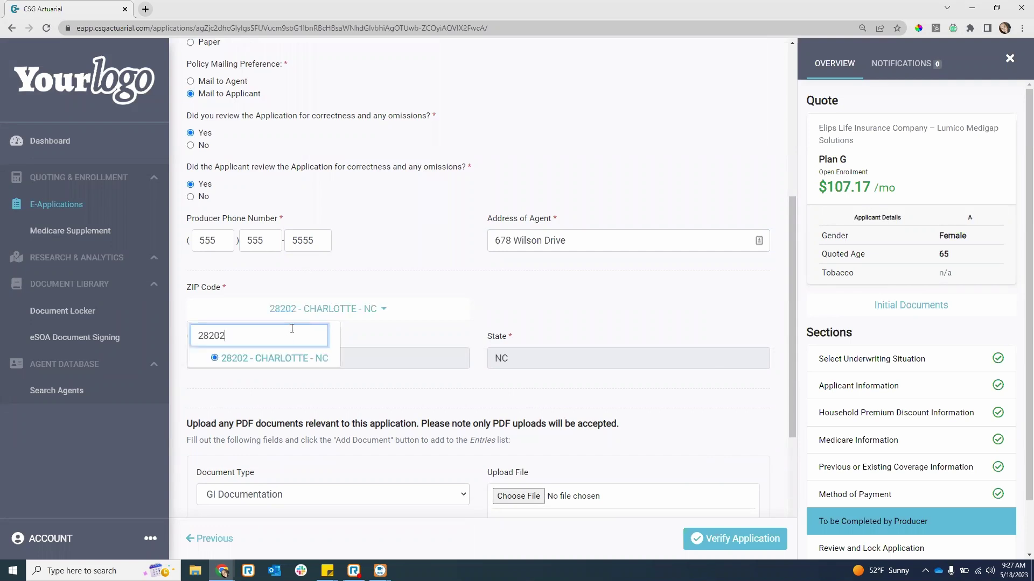
click(345, 389)
scroll(344, 390, down, 4)
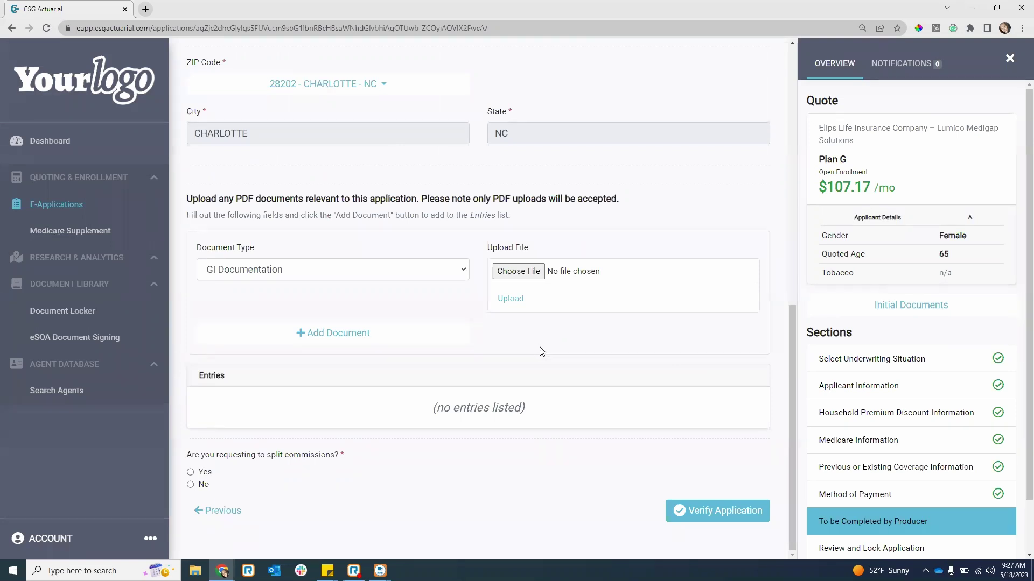
click(366, 269)
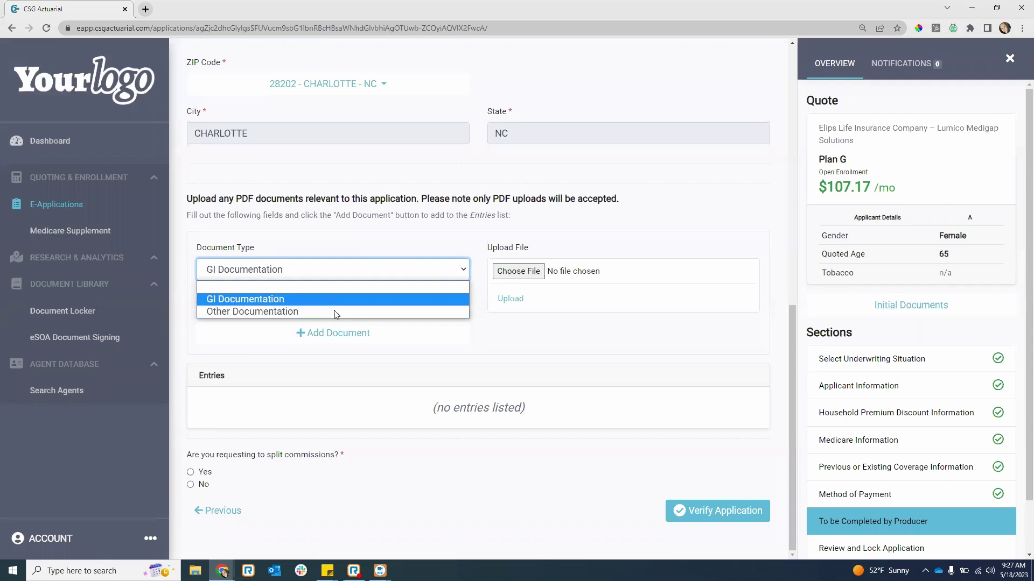
click(341, 295)
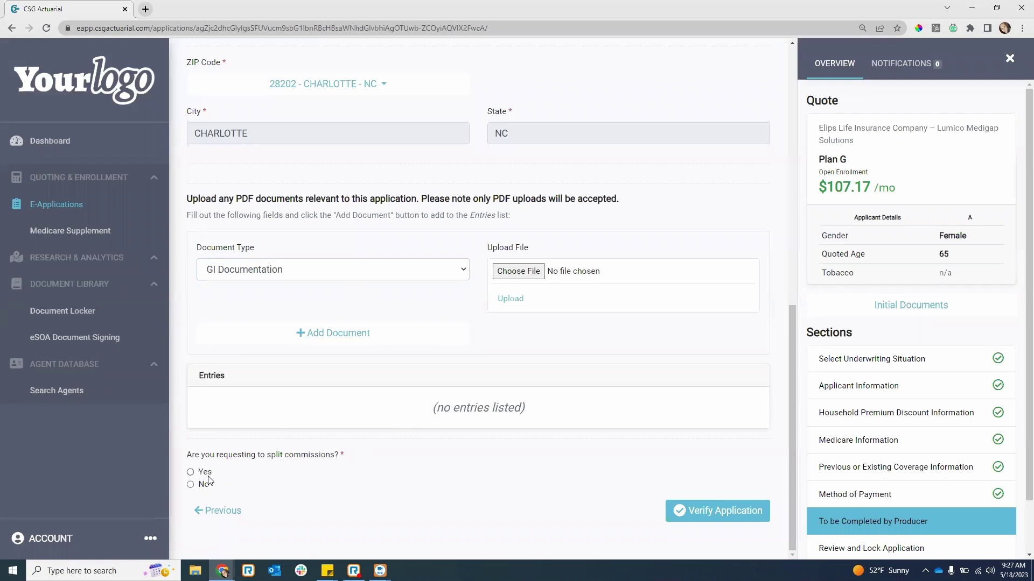
click(190, 485)
- Verify the application, review the summary down to the producer section, and lock it for e-signing
click(732, 514)
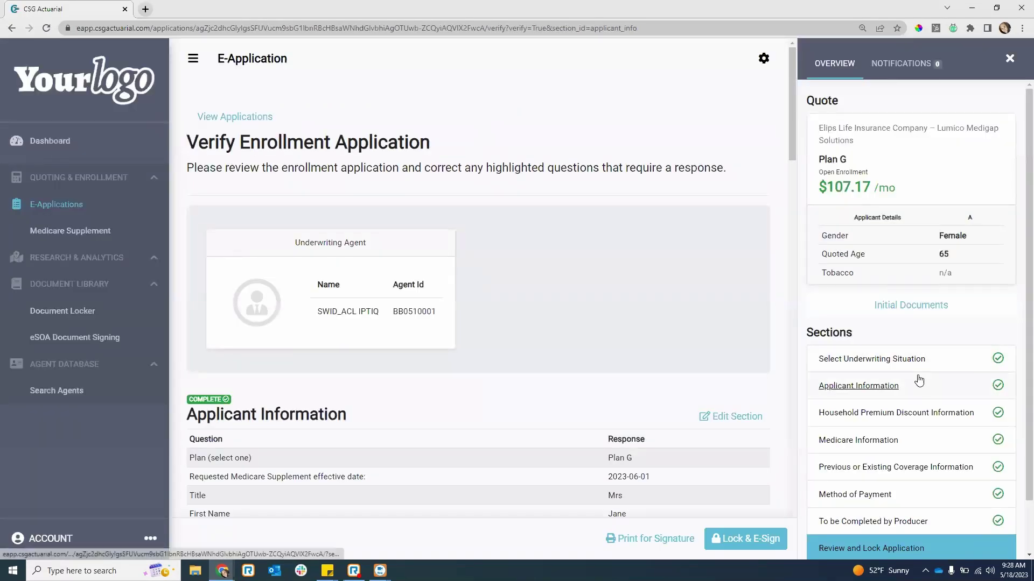
scroll(672, 297, down, 4)
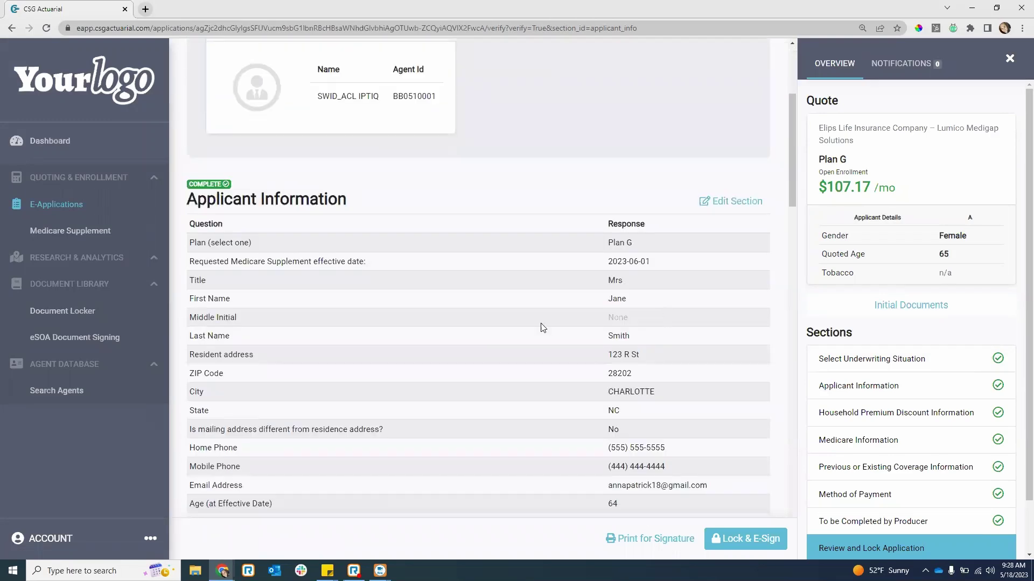
scroll(629, 253, down, 1)
scroll(626, 167, down, 1)
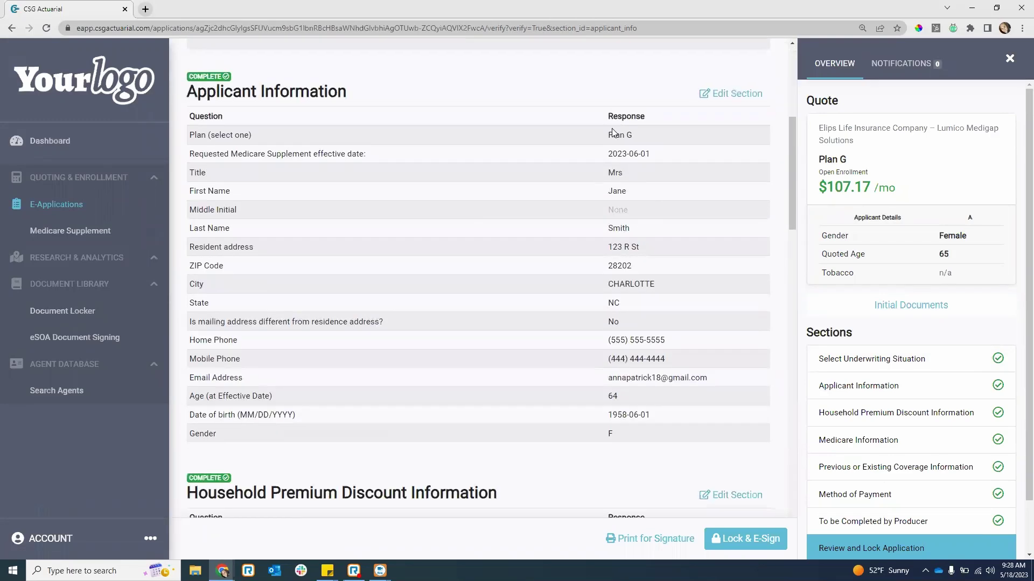
scroll(653, 173, down, 2)
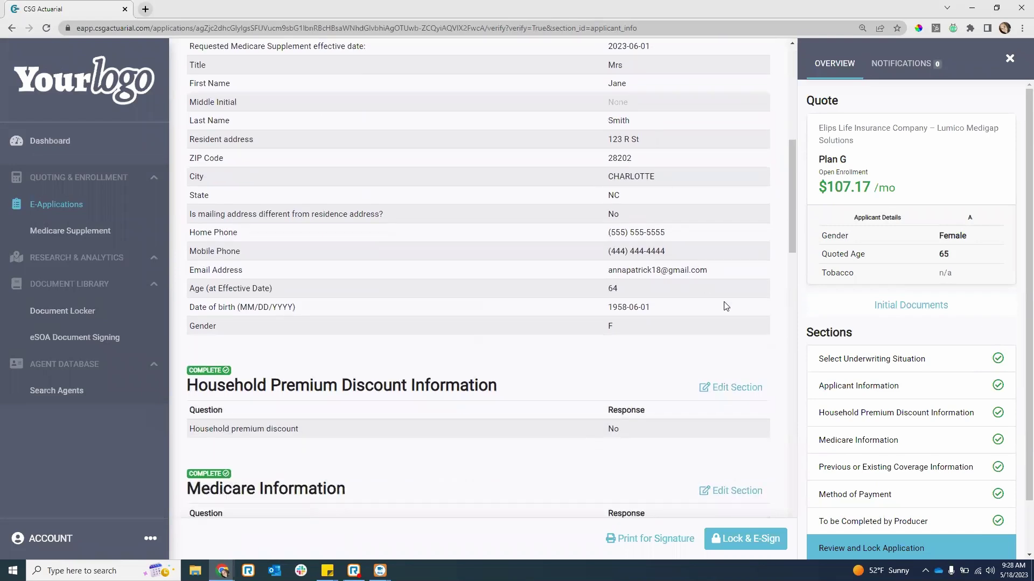
scroll(736, 318, down, 2)
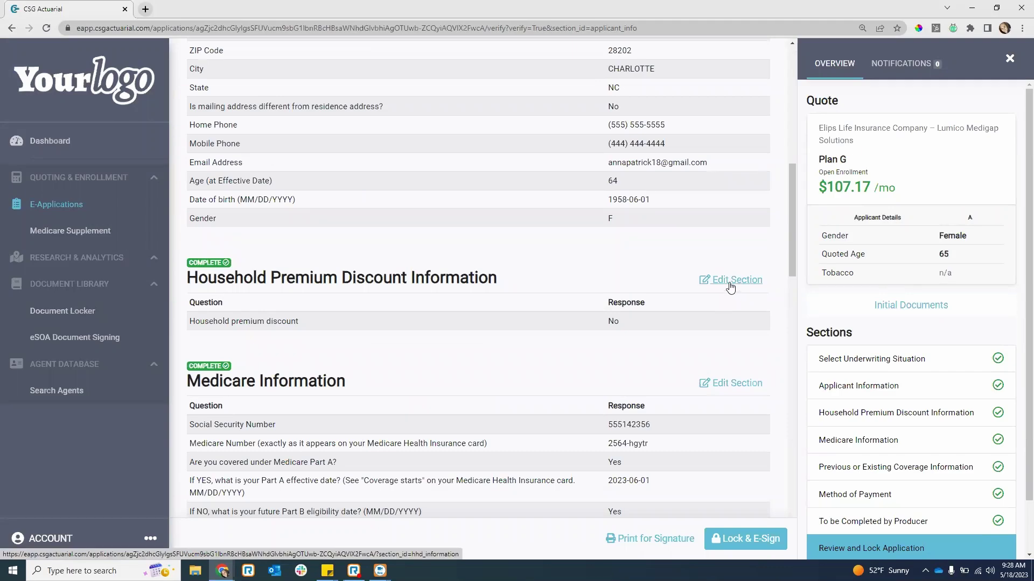
scroll(734, 291, down, 7)
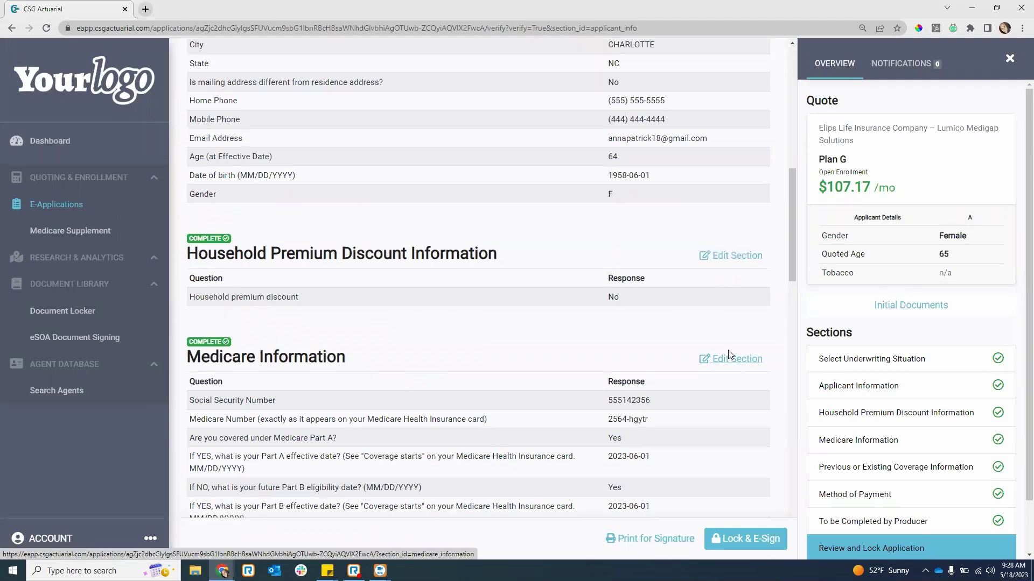
scroll(735, 288, down, 15)
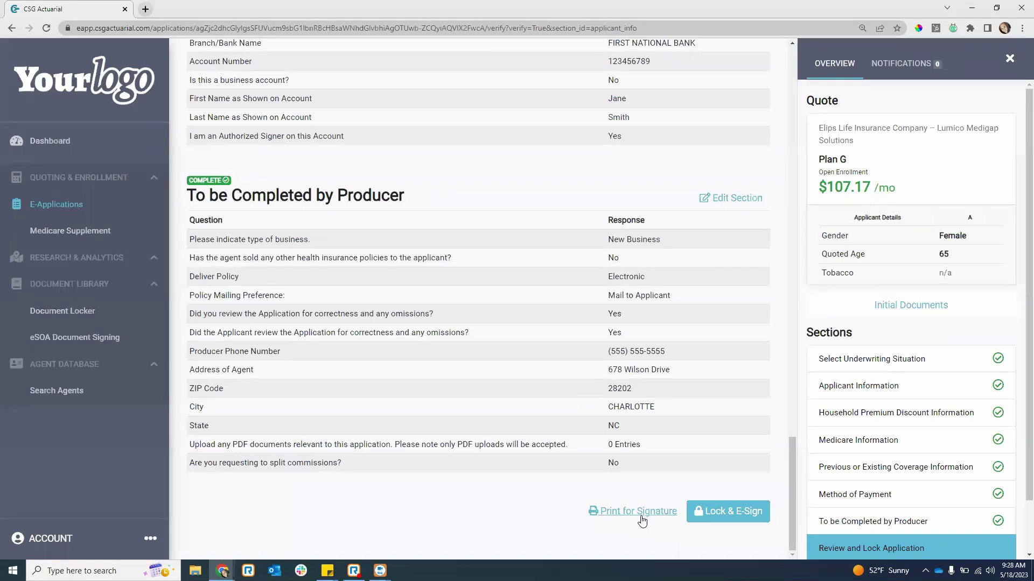
click(722, 517)
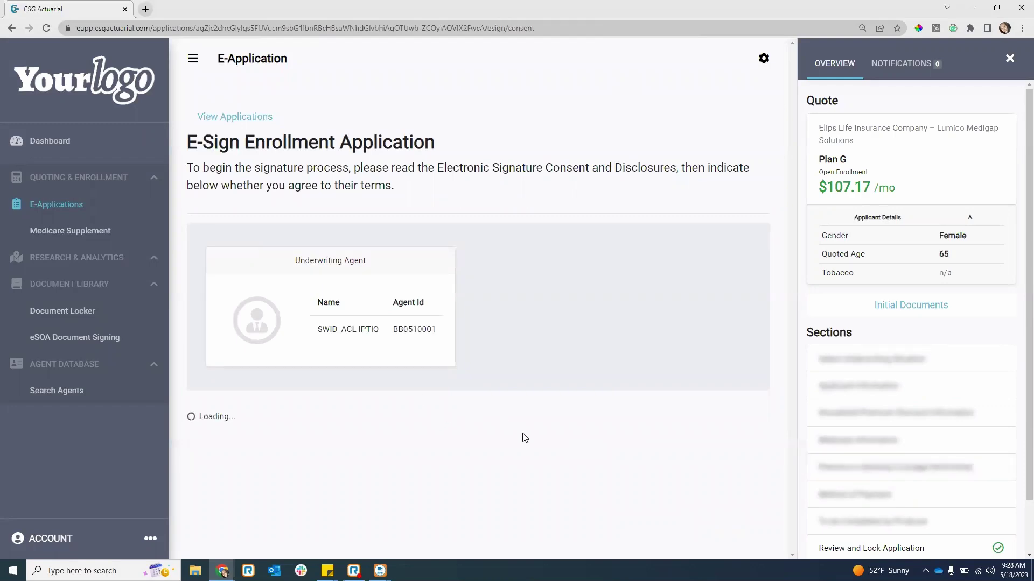
- Accept the electronic signature consent terms and continue to the next e-sign step
scroll(560, 415, down, 1)
scroll(668, 284, down, 1)
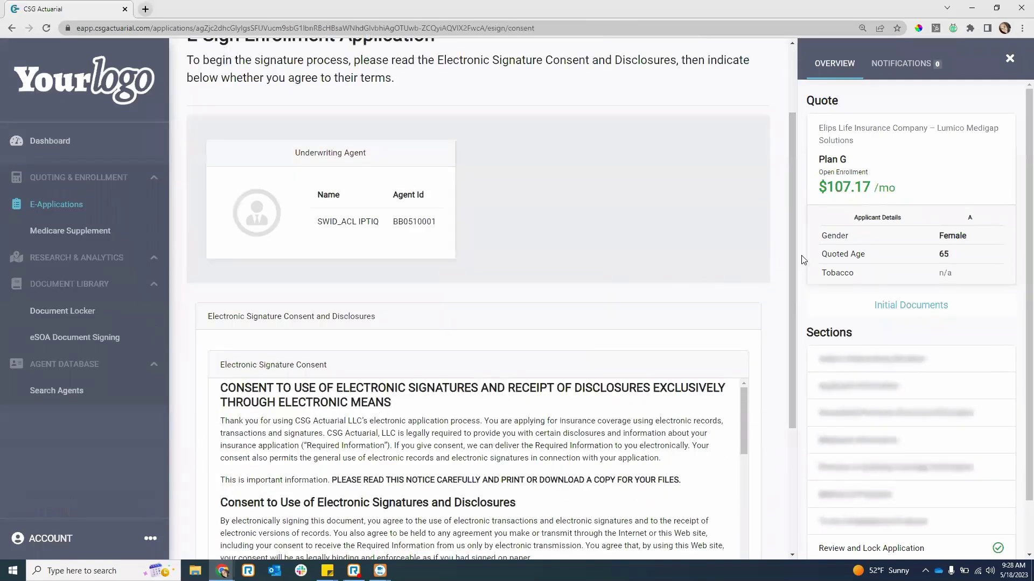
scroll(795, 253, down, 1)
scroll(796, 276, down, 3)
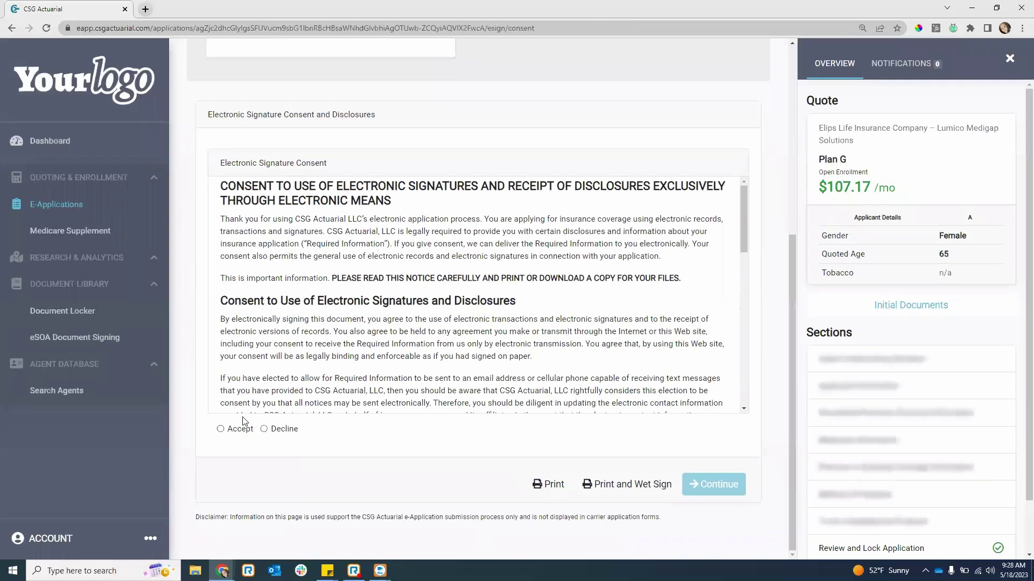
click(220, 429)
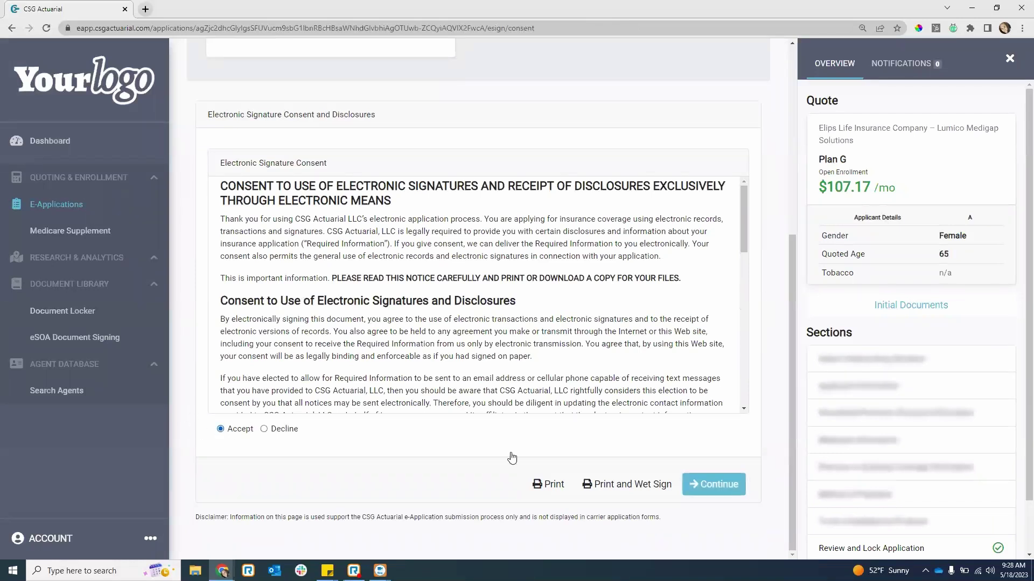
click(716, 487)
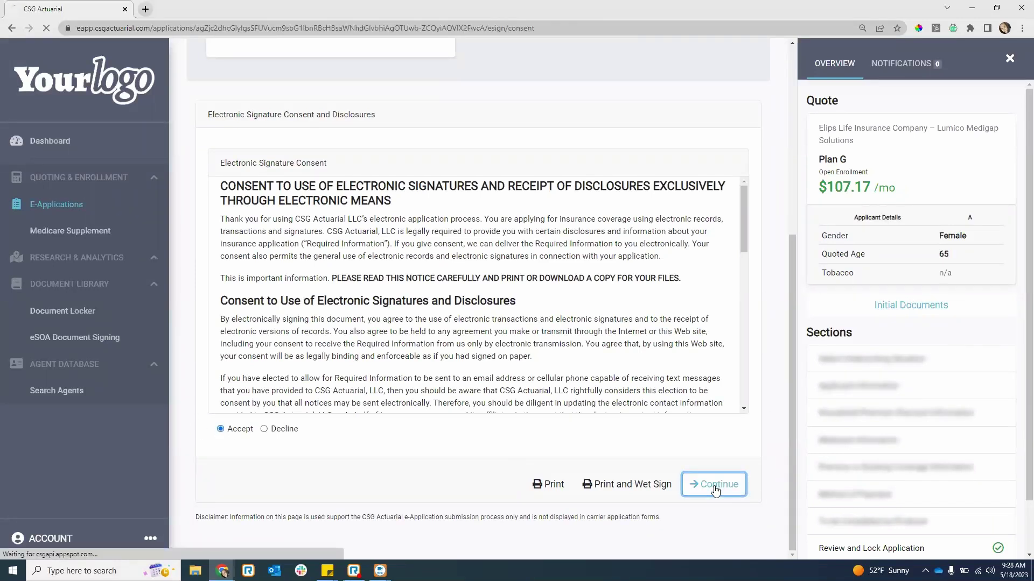
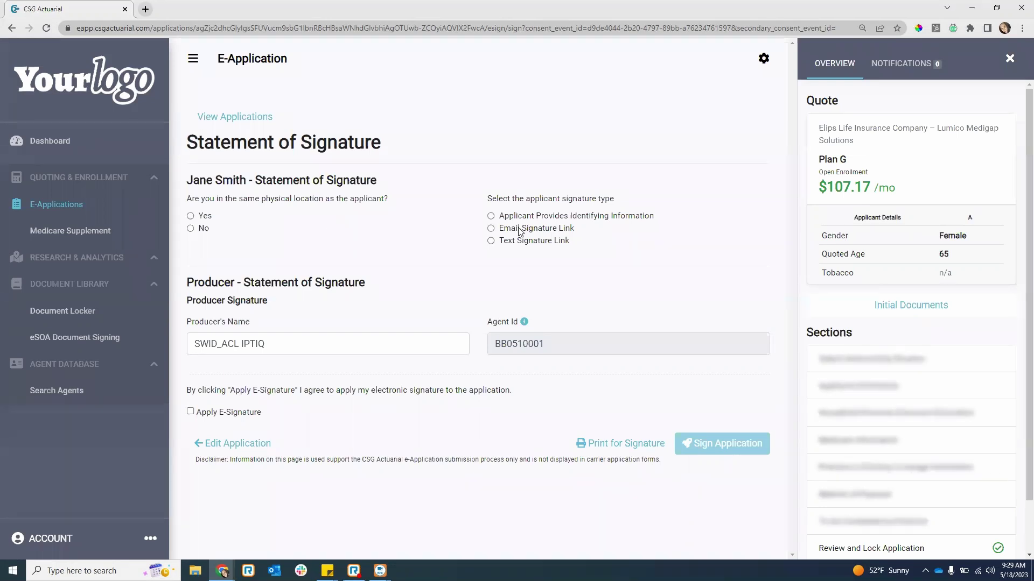
- Mark the applicant as present in the same location, signing via 'Applicant Provides Identifying Information'
click(191, 217)
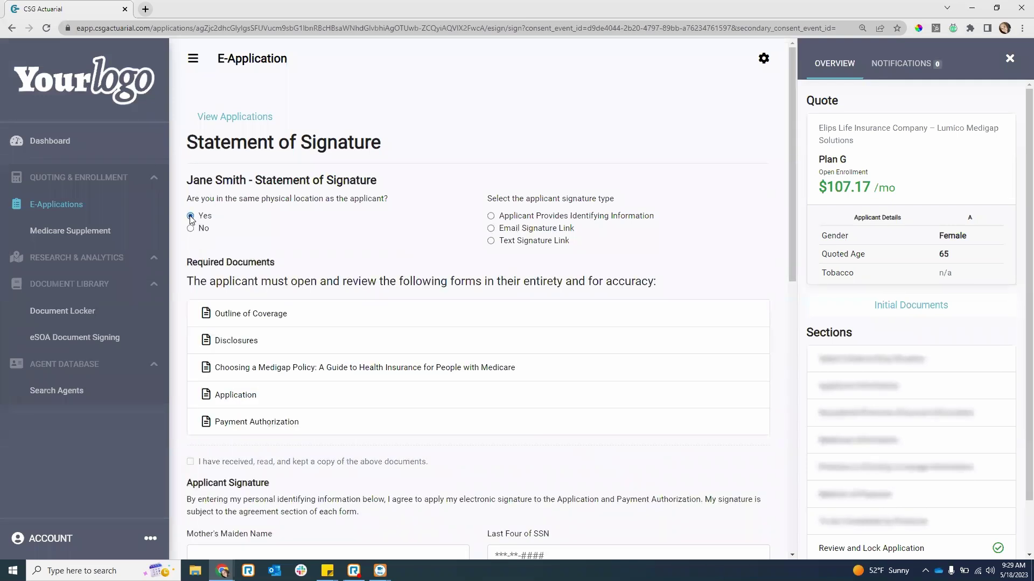
click(490, 216)
scroll(530, 235, down, 1)
scroll(531, 235, down, 2)
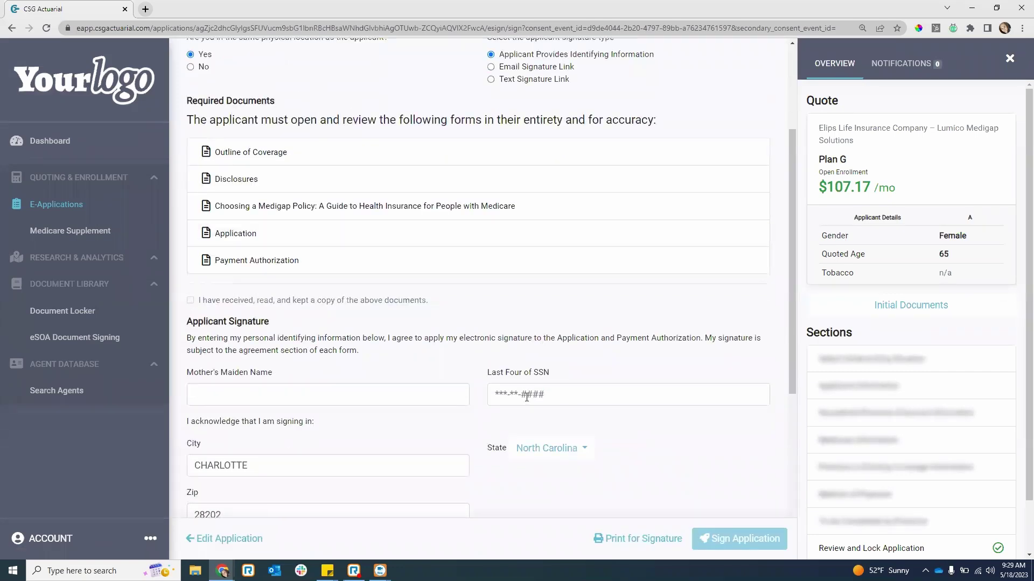
scroll(517, 387, up, 1)
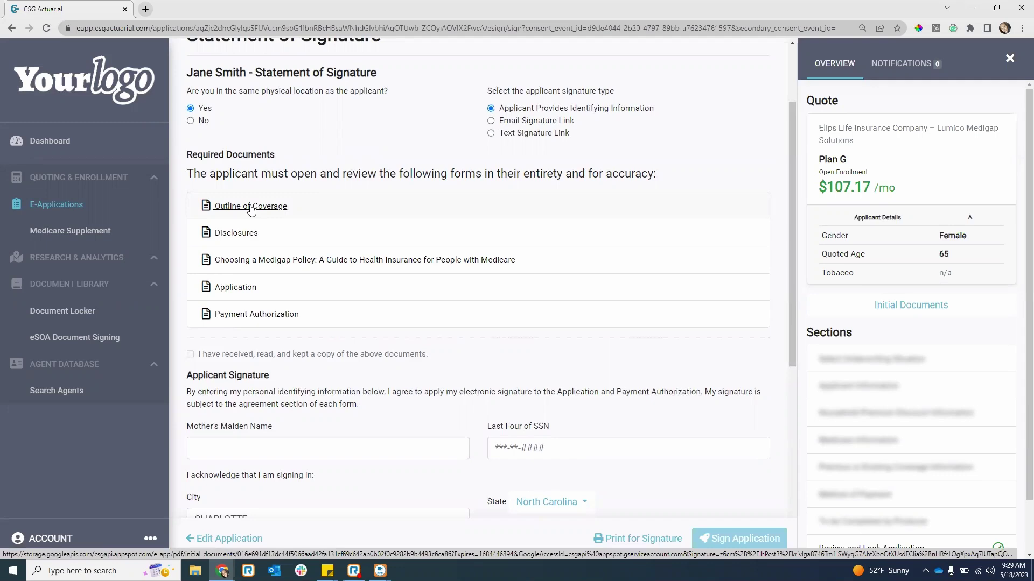
- Open the Outline of Coverage, Disclosures and Choosing a Medigap Policy documents to mark them reviewed
click(250, 207)
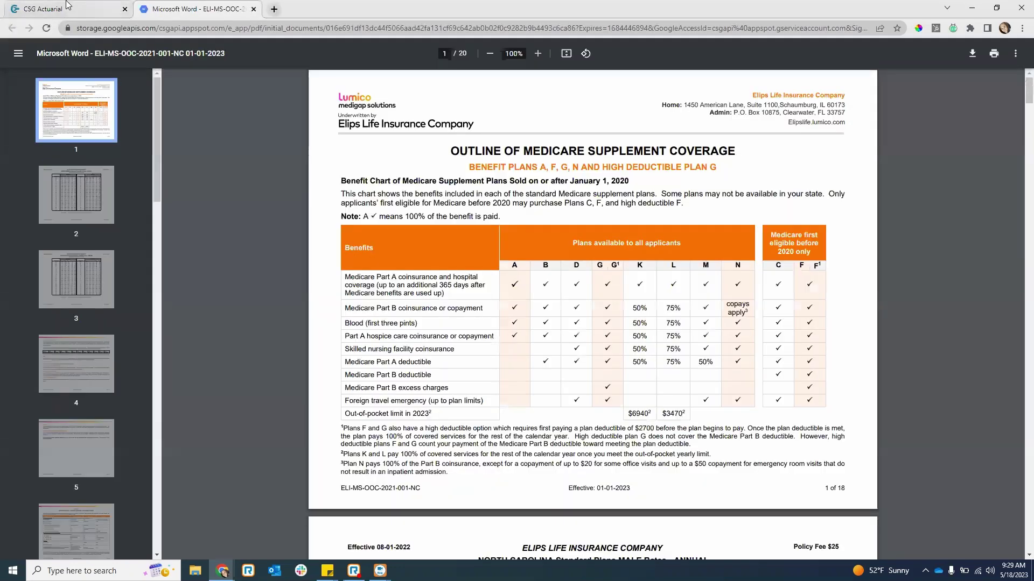
click(74, 9)
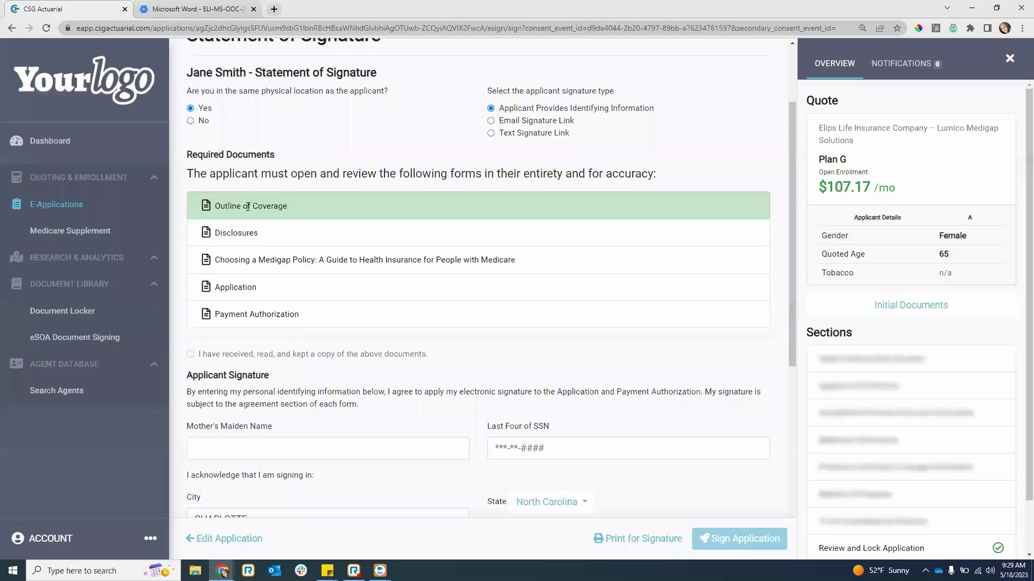
click(227, 241)
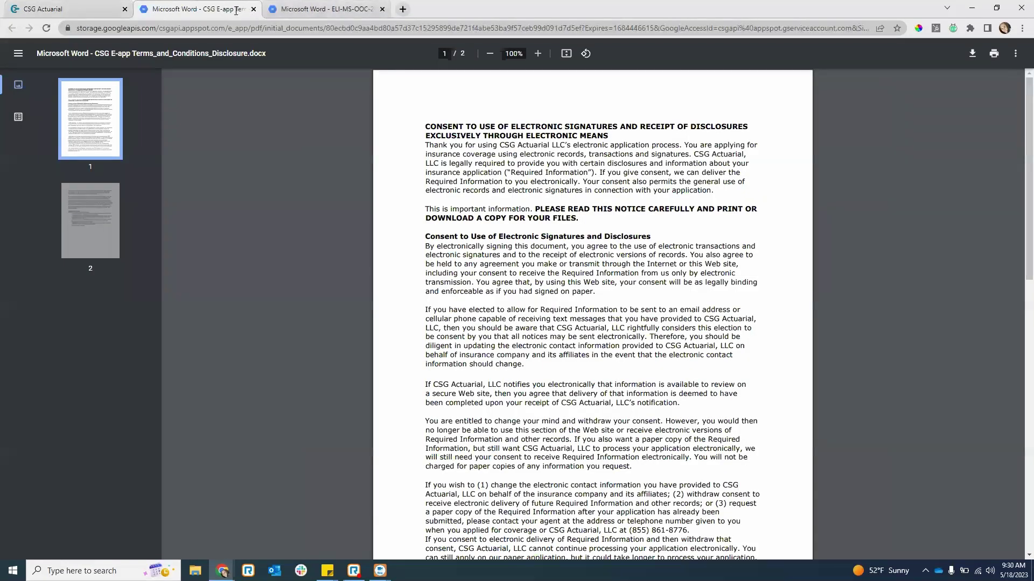
click(43, 9)
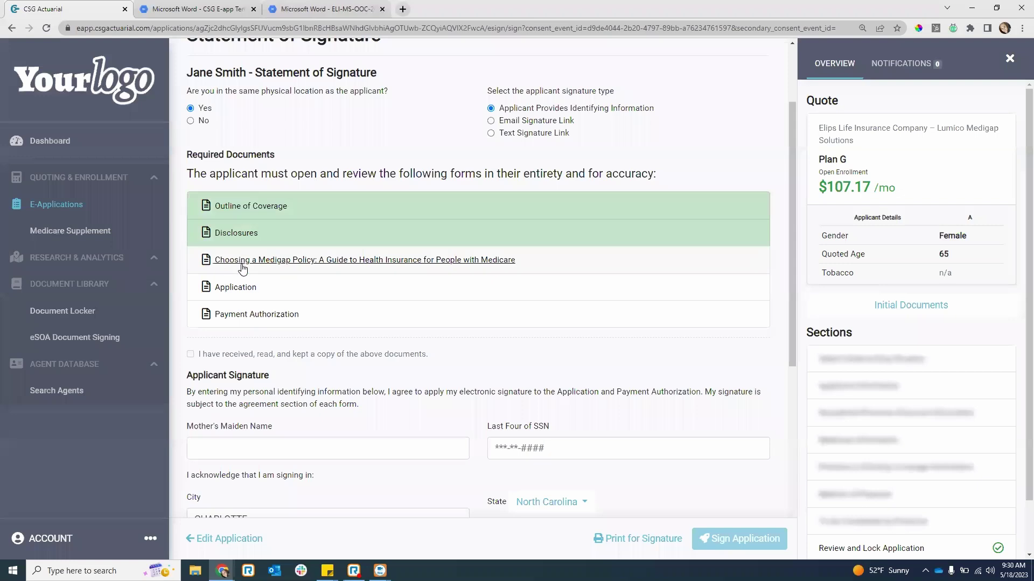
click(245, 262)
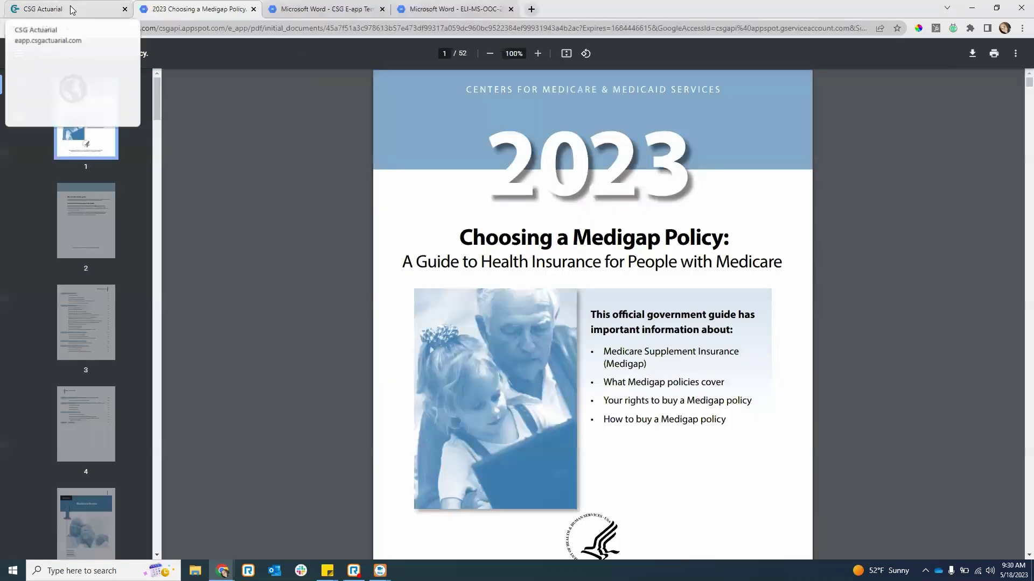
click(70, 9)
- Open the Application and Payment Authorization forms to mark them reviewed
click(225, 288)
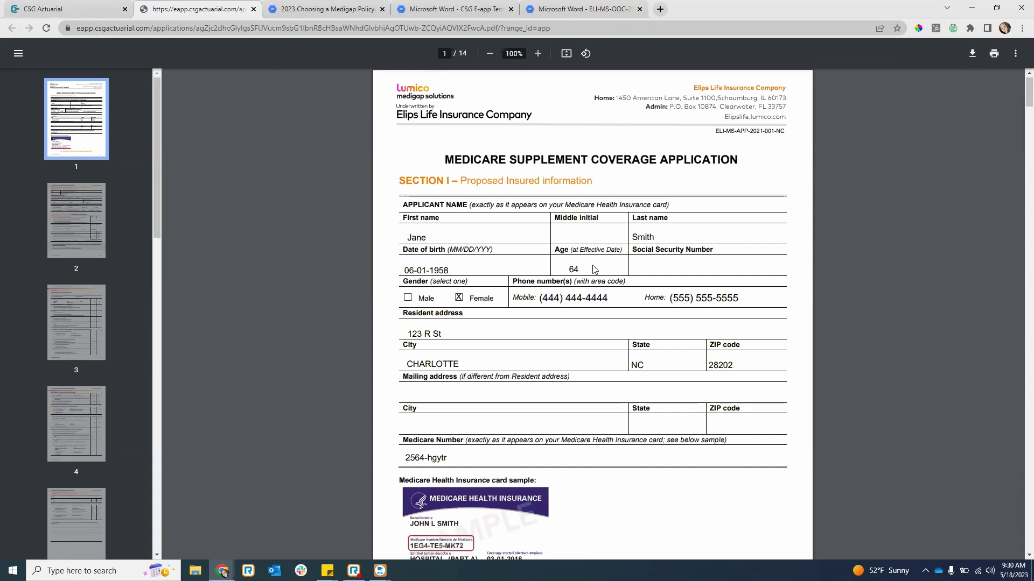
scroll(575, 266, down, 1)
scroll(532, 227, down, 8)
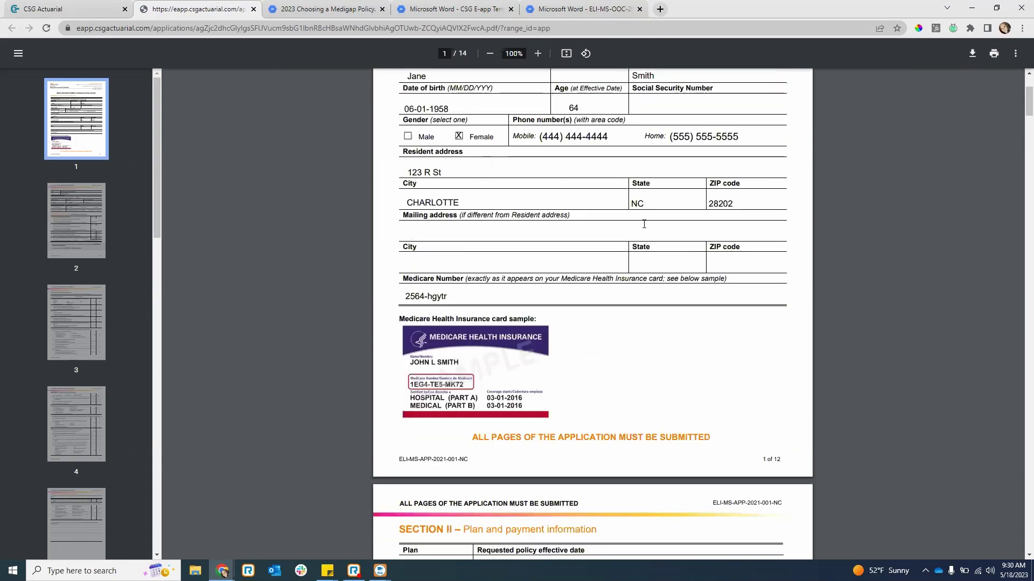
scroll(647, 228, down, 6)
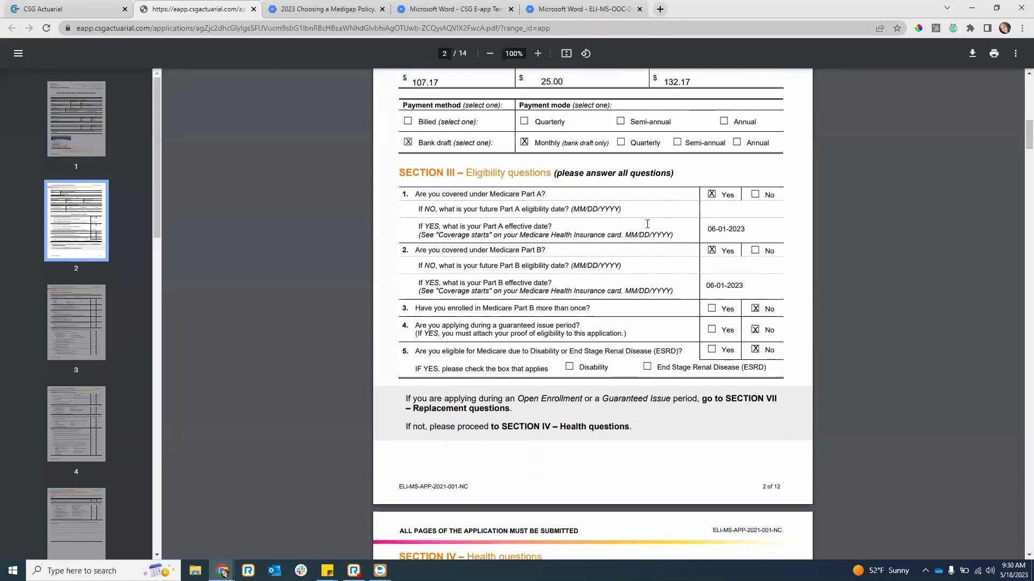
click(70, 8)
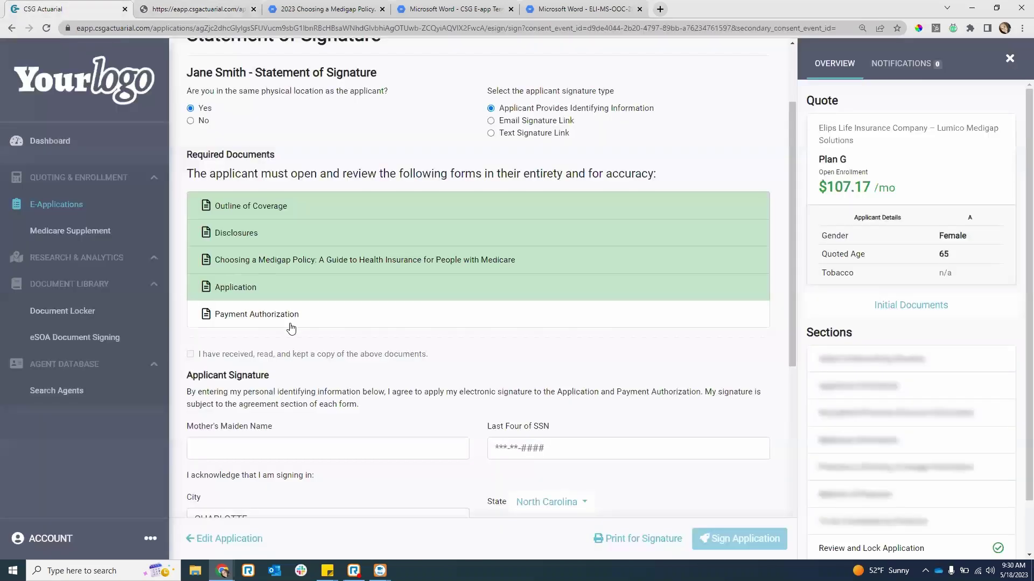
click(282, 318)
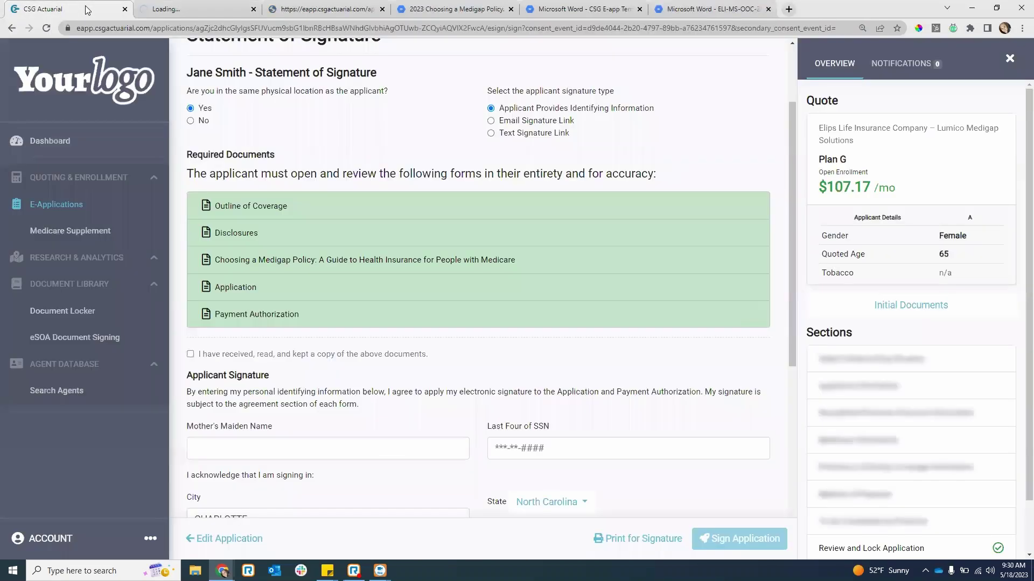
click(86, 8)
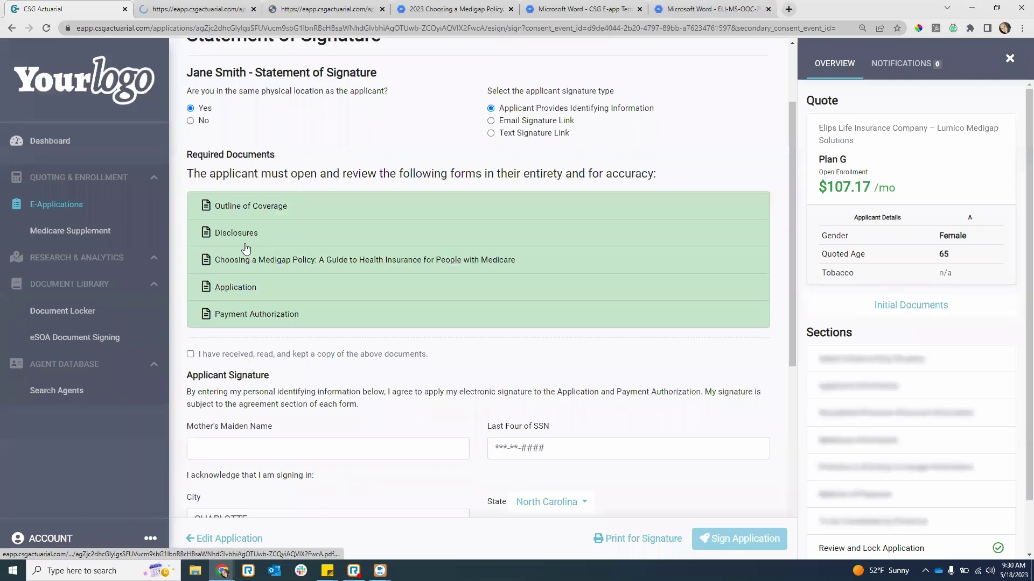
- Tick 'I have received, read, and kept a copy', then enter the mother's maiden name and SSN last four
click(191, 355)
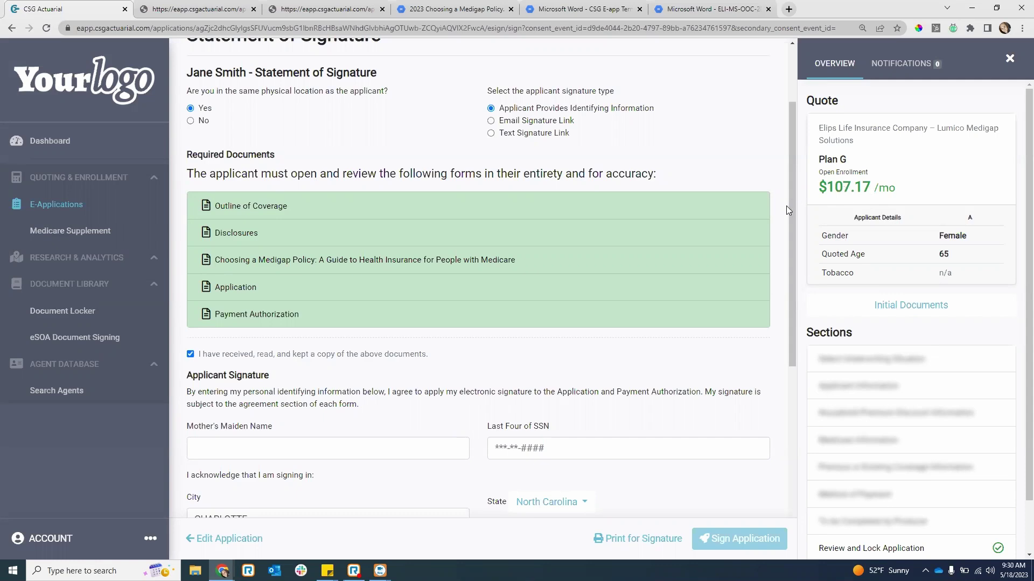
scroll(669, 367, down, 3)
click(230, 292)
text(Test)
key(Tab)
text(1234)
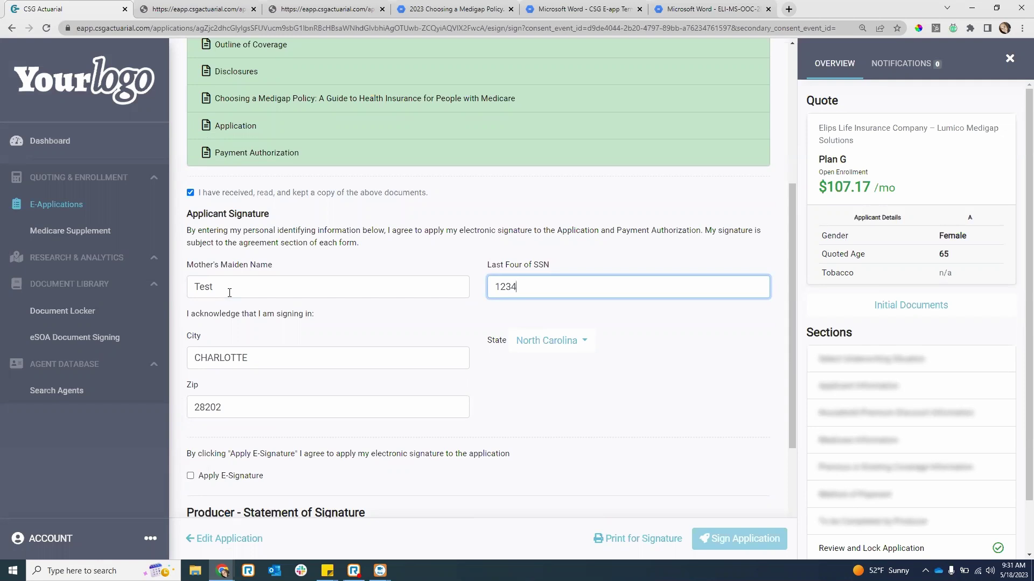
key(BackSpace)
key(BackSpace)
text(1)
- Check both applicant and producer Apply E-Signature boxes, then Sign Application
scroll(377, 396, down, 2)
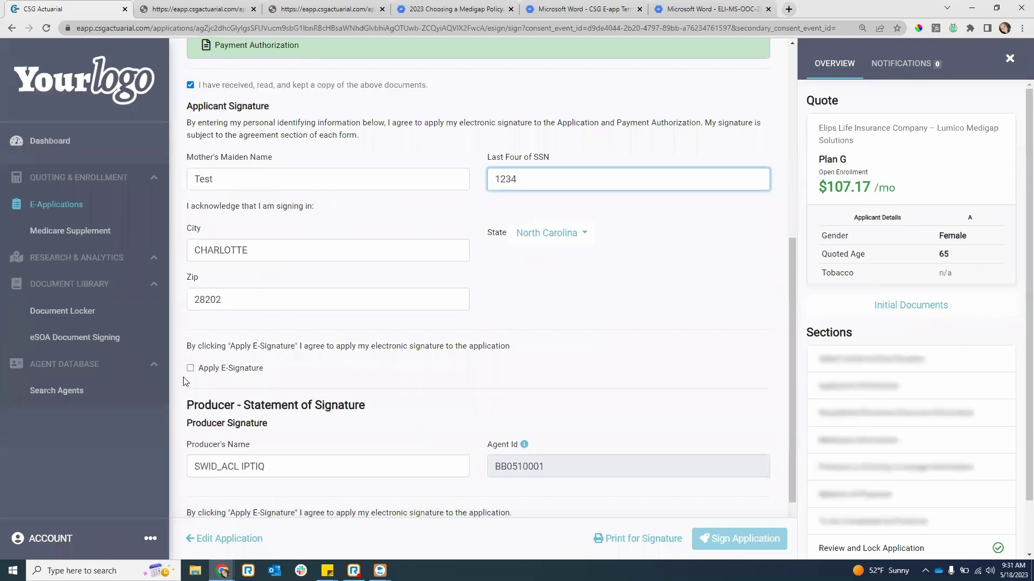
click(190, 368)
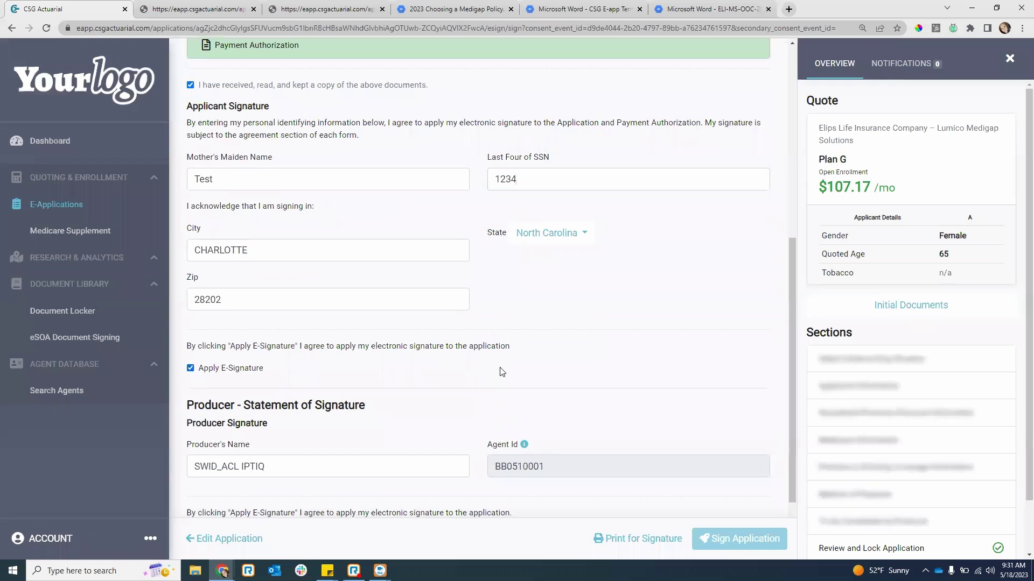
scroll(501, 372, down, 2)
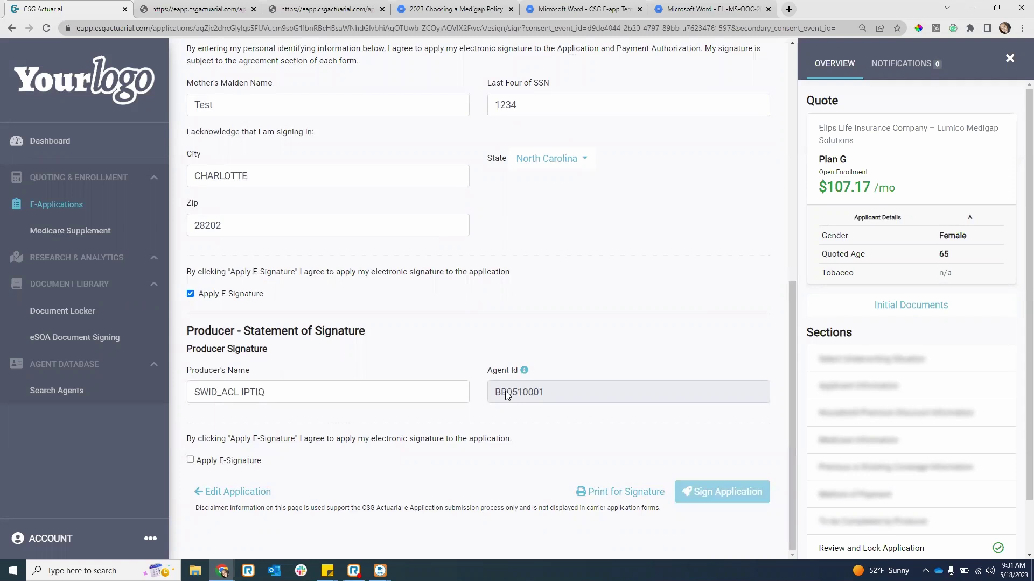
click(190, 461)
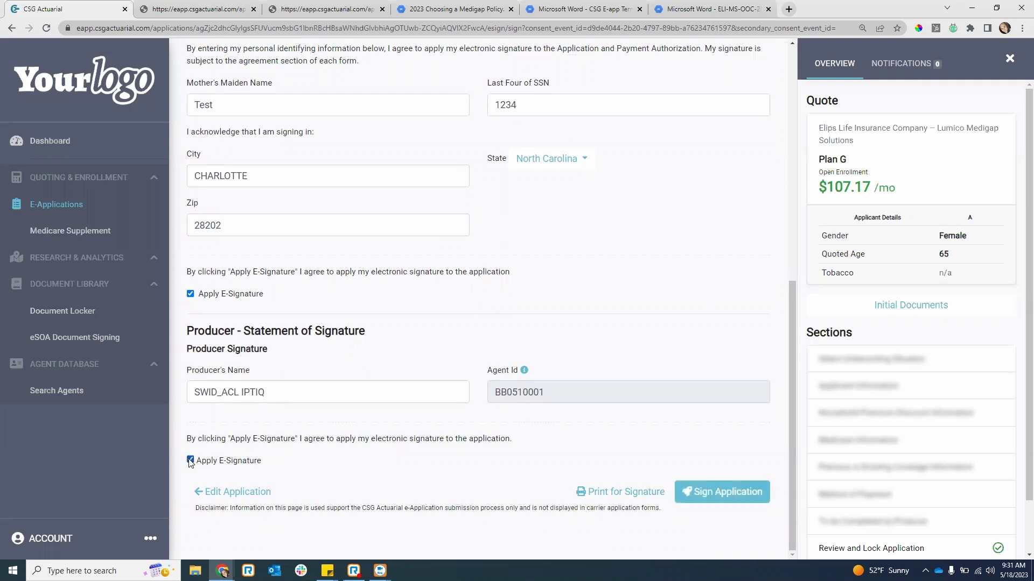
click(733, 494)
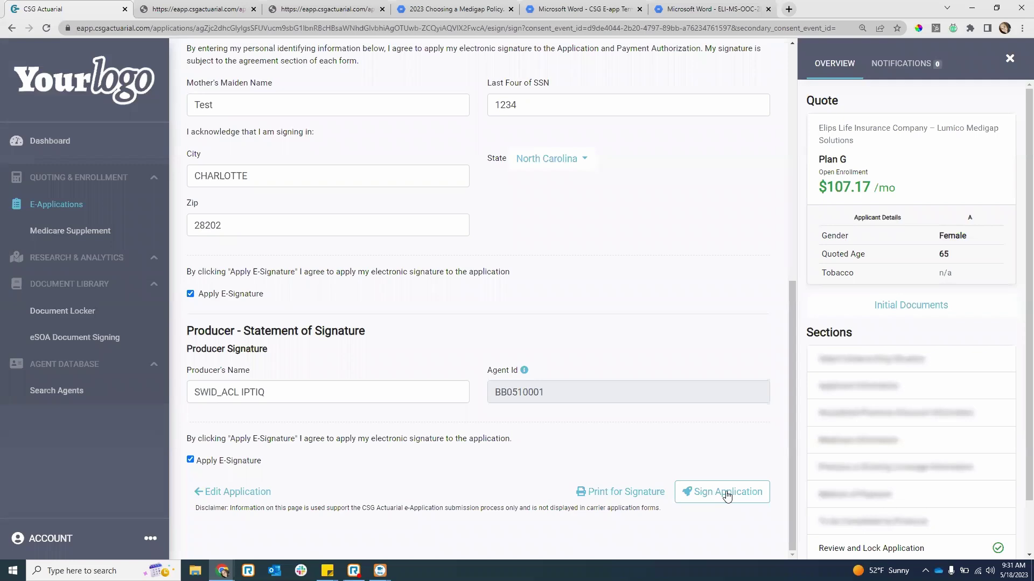
click(726, 493)
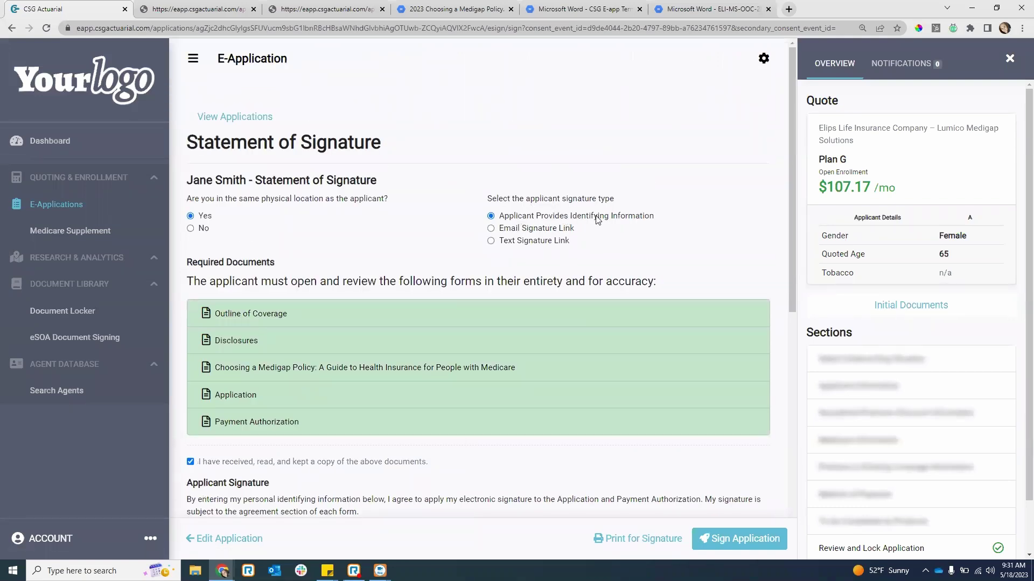
- Switch to remote signing with an Email Signature Link to the applicant and sign the application
click(190, 228)
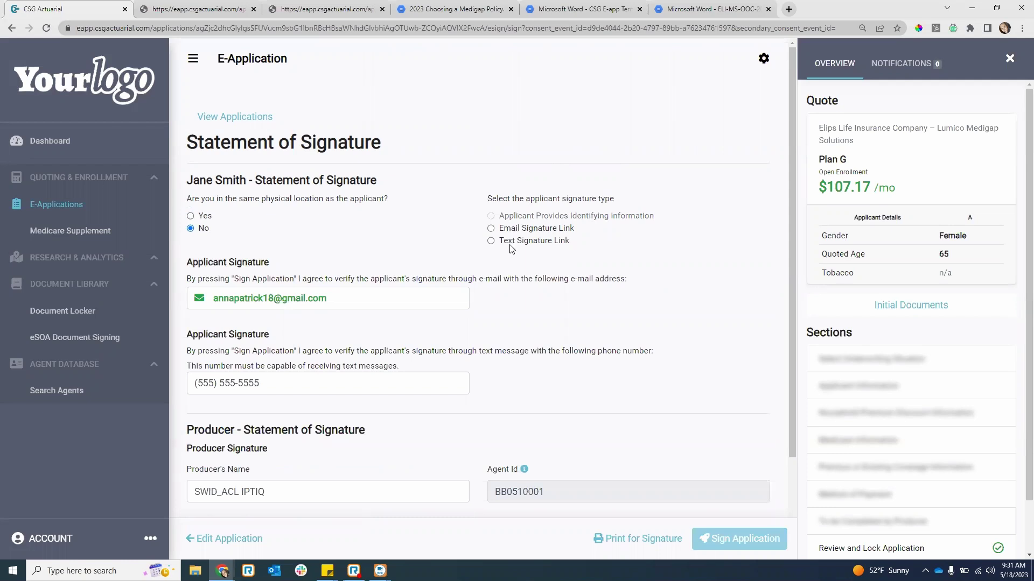
click(491, 229)
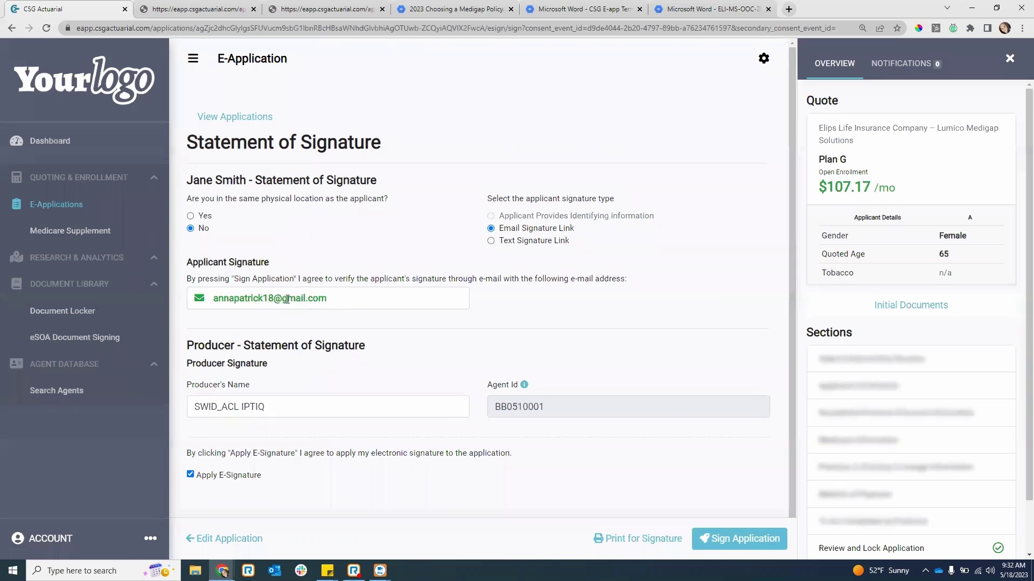
scroll(273, 300, down, 1)
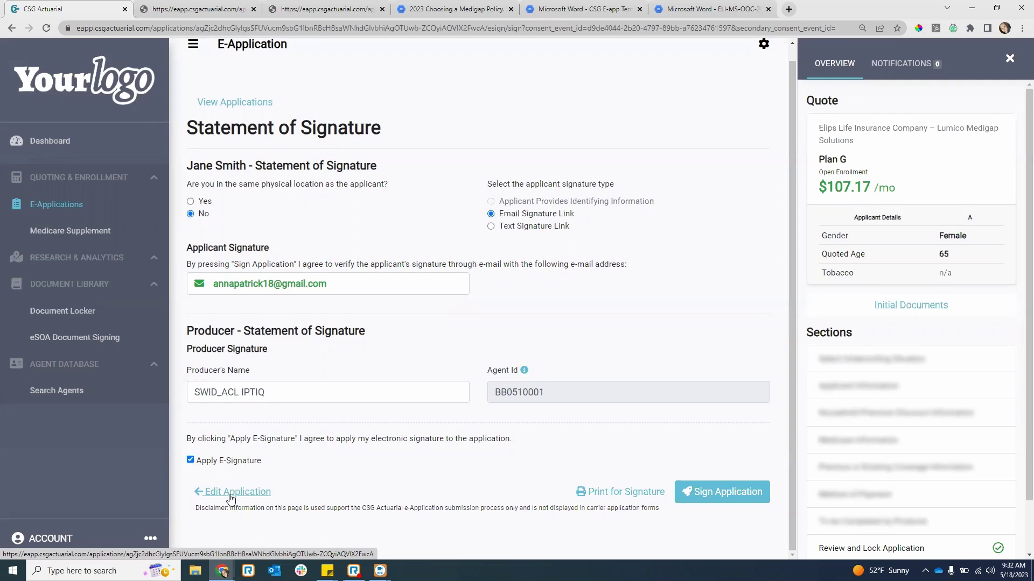
click(491, 226)
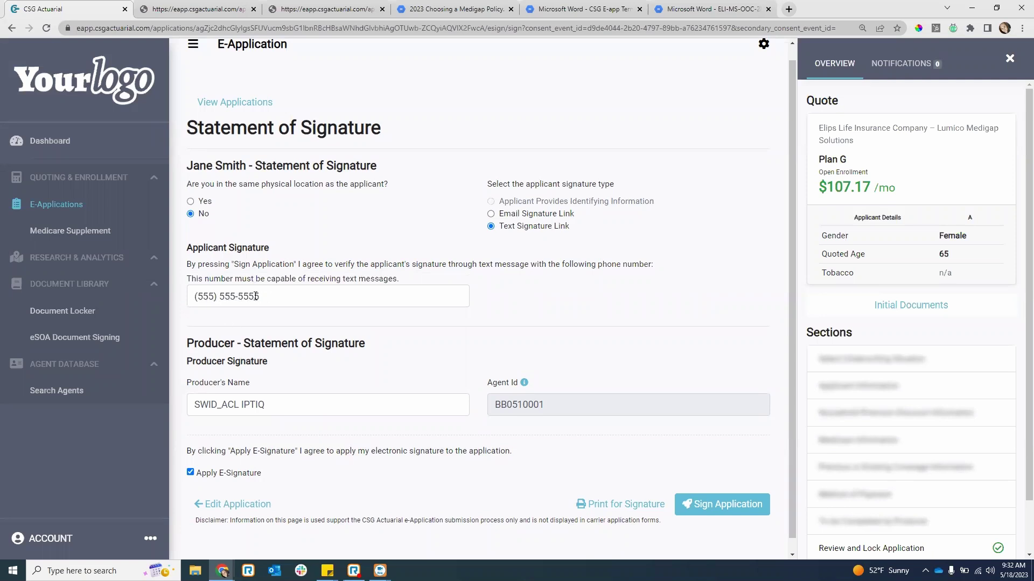
triple_click(281, 297)
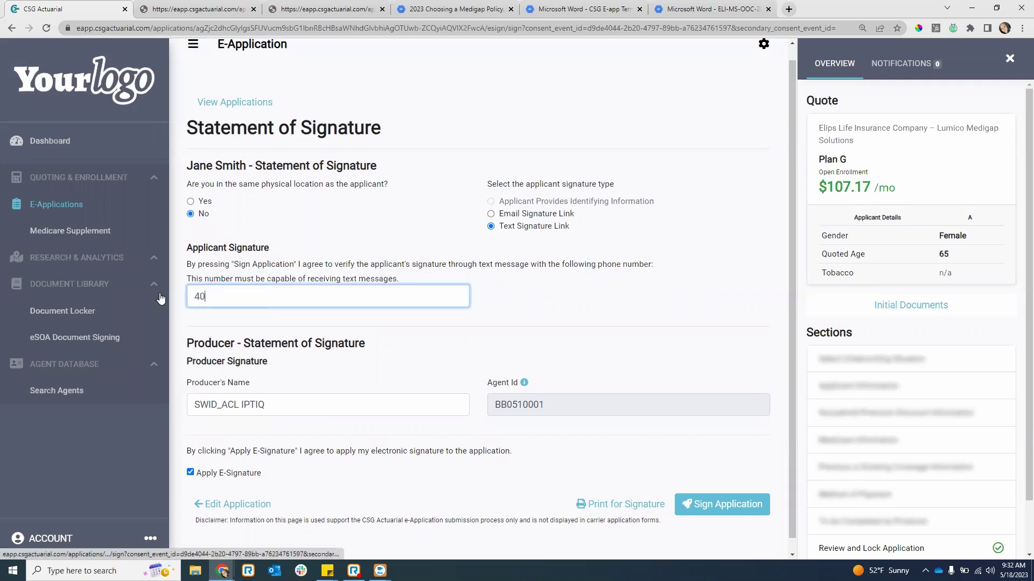
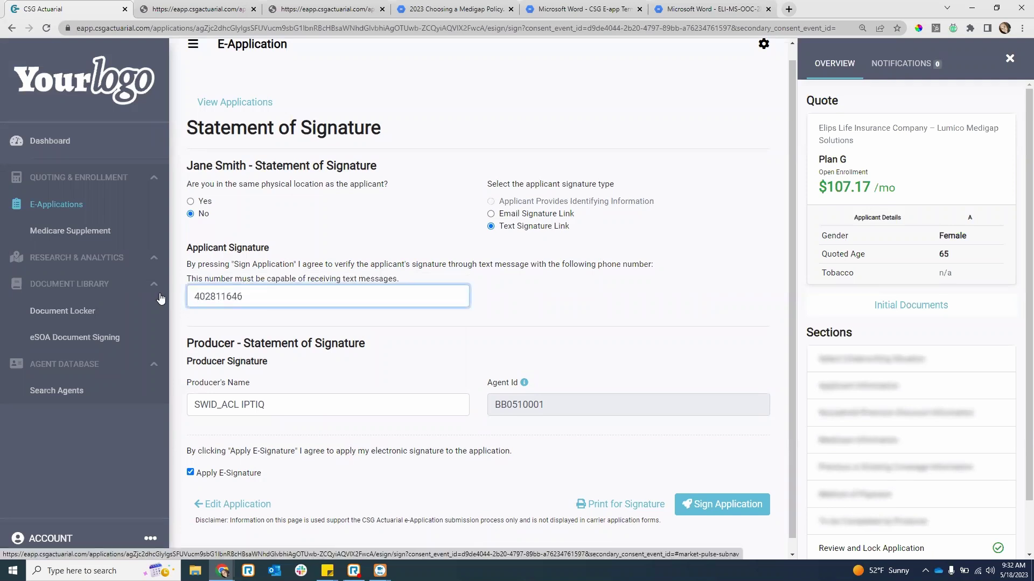
click(491, 214)
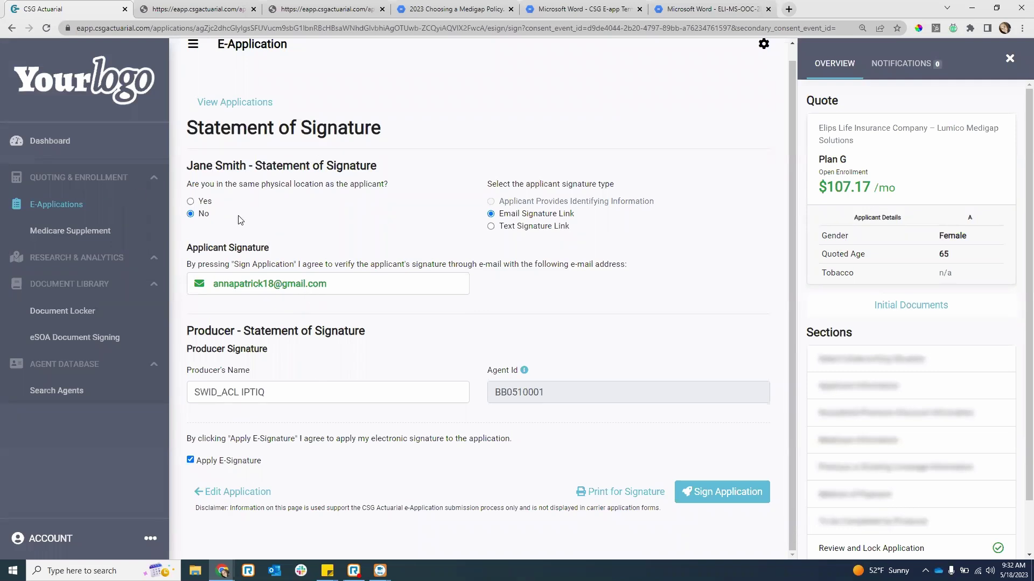
click(714, 496)
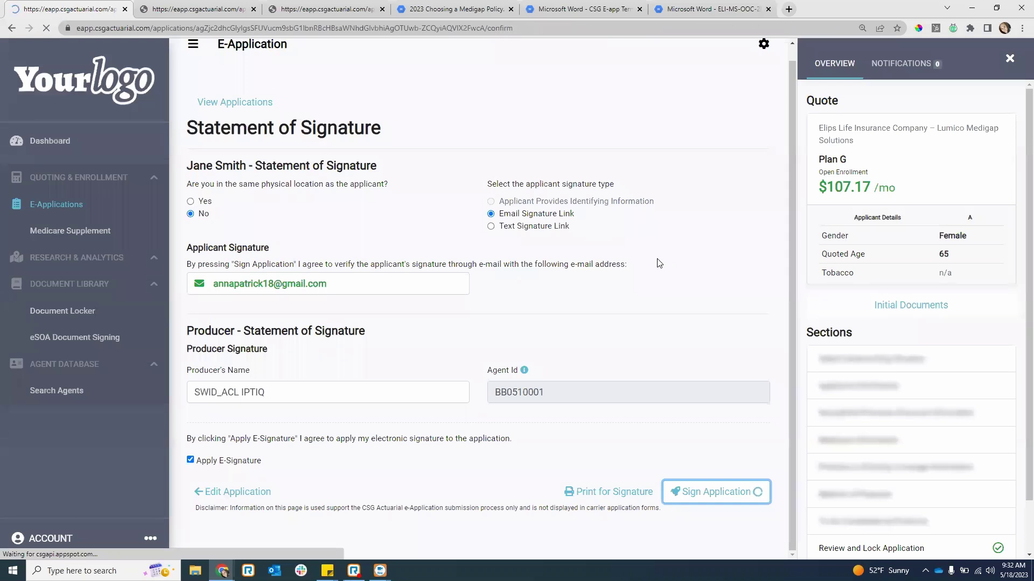
- Close the five leftover document tabs and go to View Applications
click(253, 9)
click(254, 9)
click(254, 9)
click(263, 9)
click(263, 10)
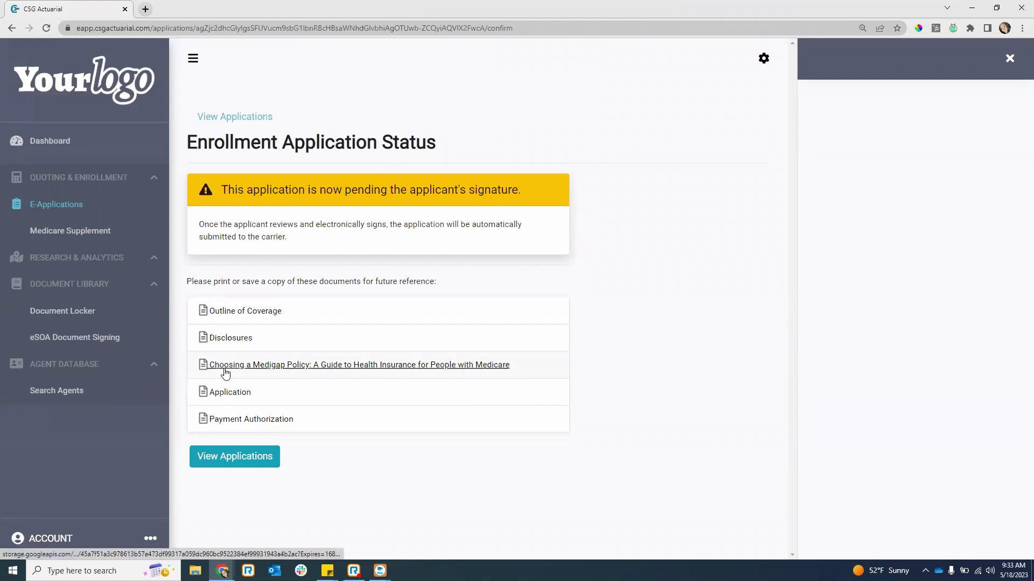
click(211, 460)
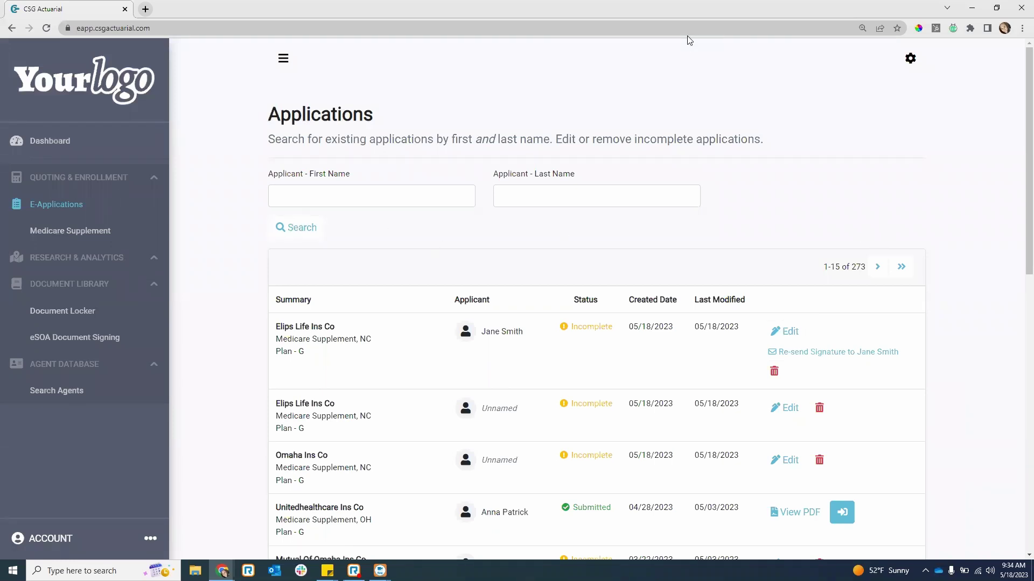
- Load gmail.com in a new browser tab
click(145, 9)
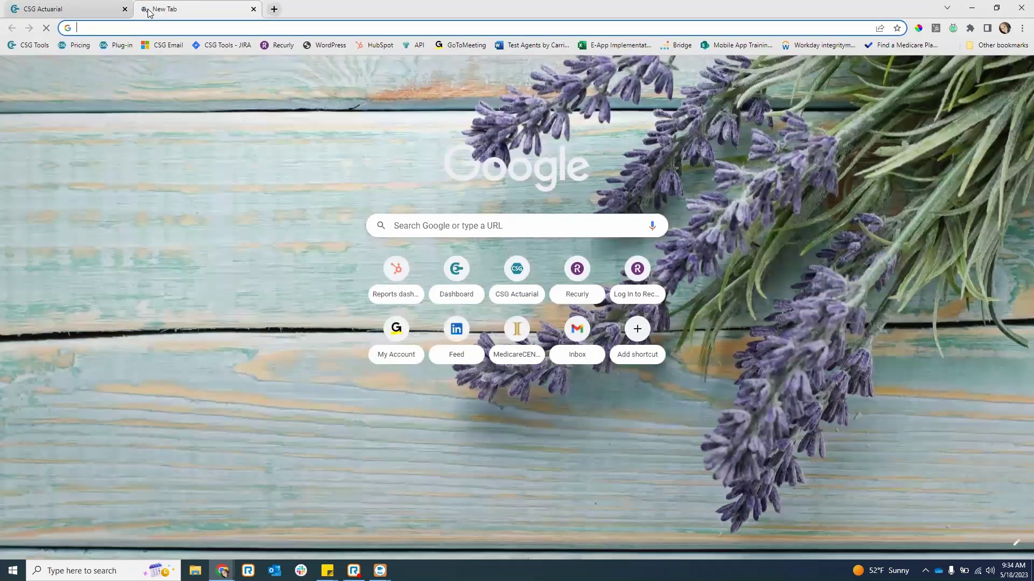
text(gmail.com)
key(Return)
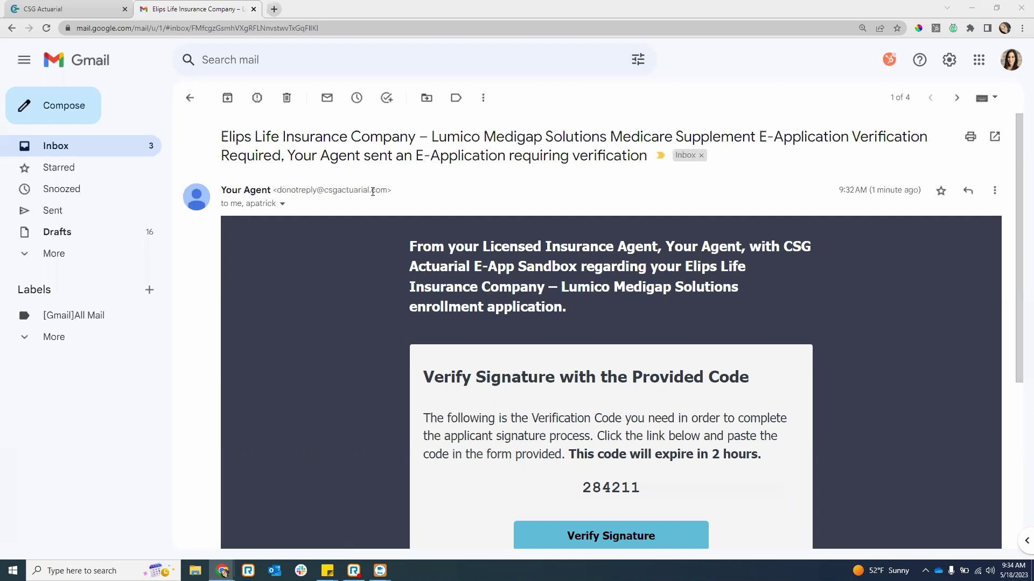
- Check the verification email's sender and cc details
click(282, 204)
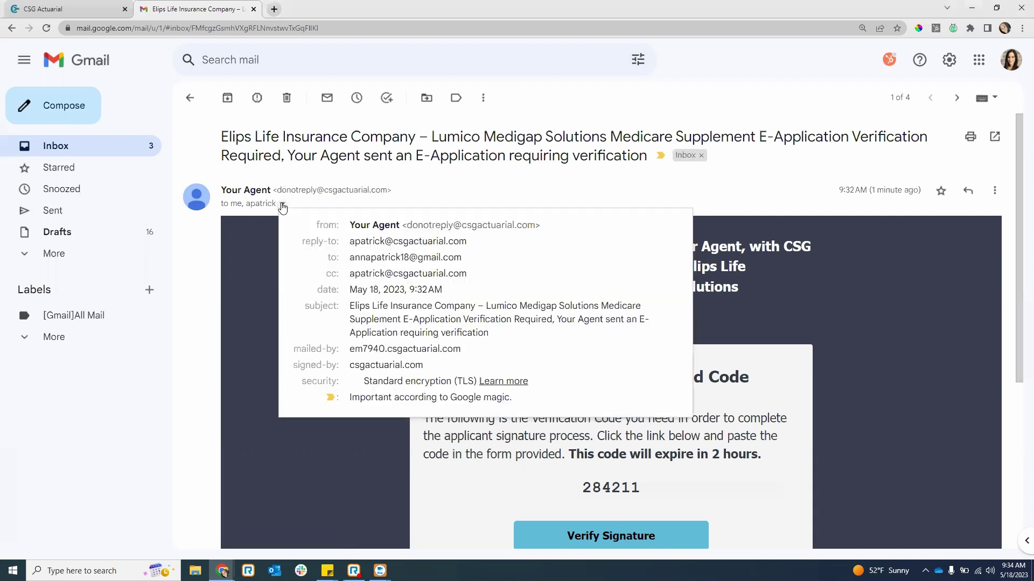
drag(350, 276, 466, 273)
click(390, 270)
drag(351, 275, 474, 275)
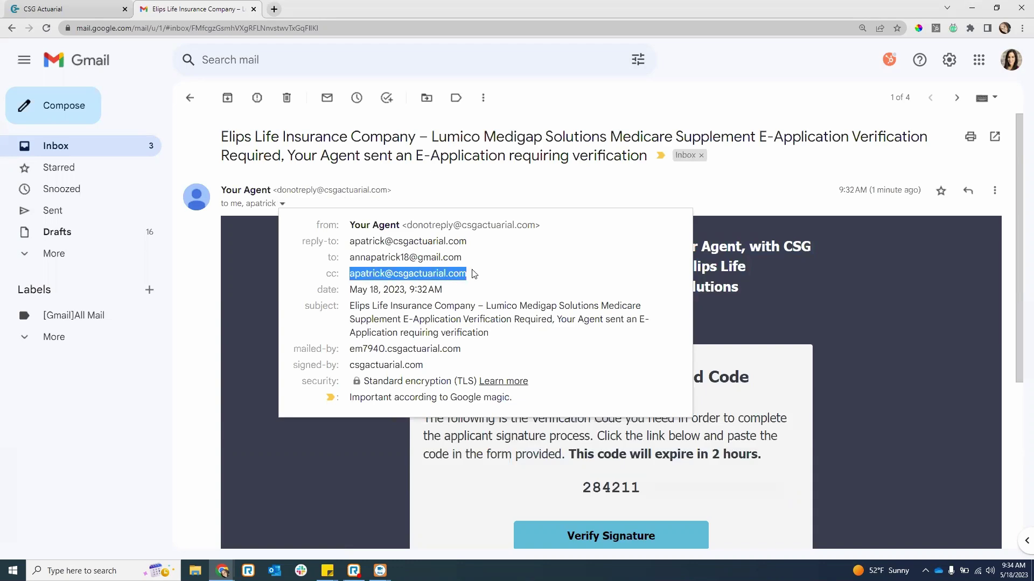
click(473, 274)
click(760, 302)
- Copy the verification code and follow the Verify Signature link
scroll(762, 302, down, 1)
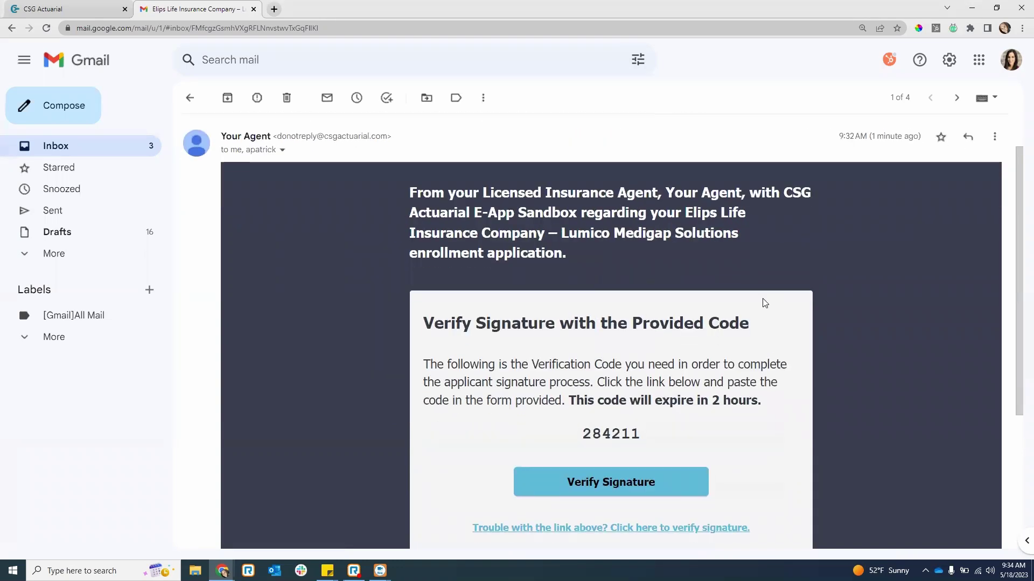
scroll(763, 303, down, 2)
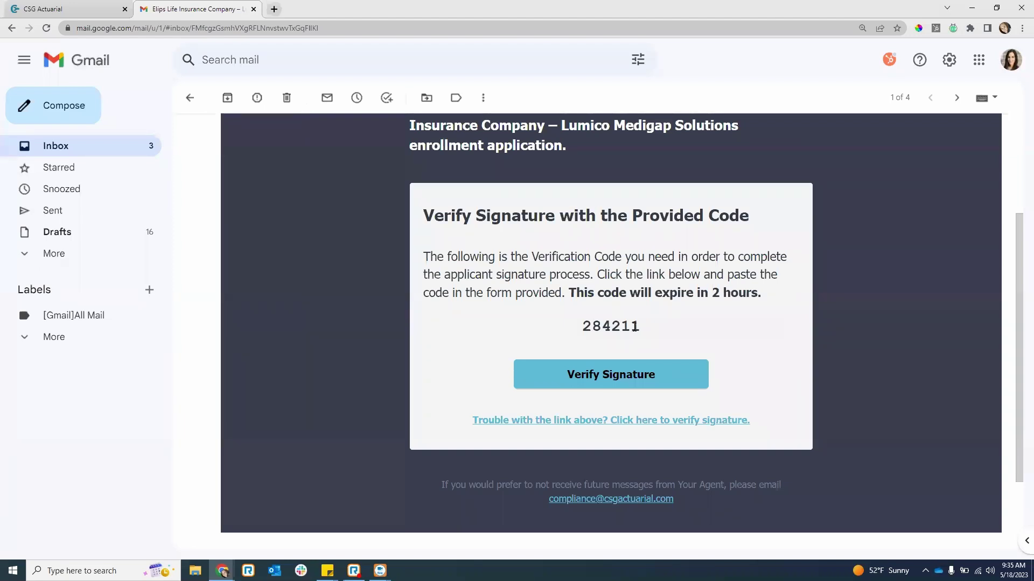
drag(637, 327, 586, 326)
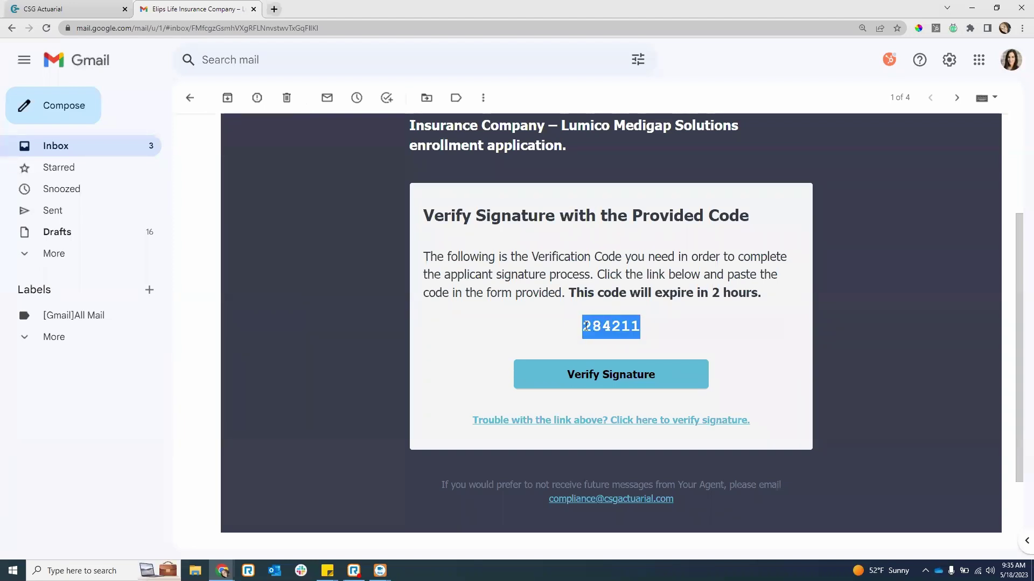
right_click(598, 327)
key(Escape)
right_click(628, 334)
click(642, 340)
click(616, 385)
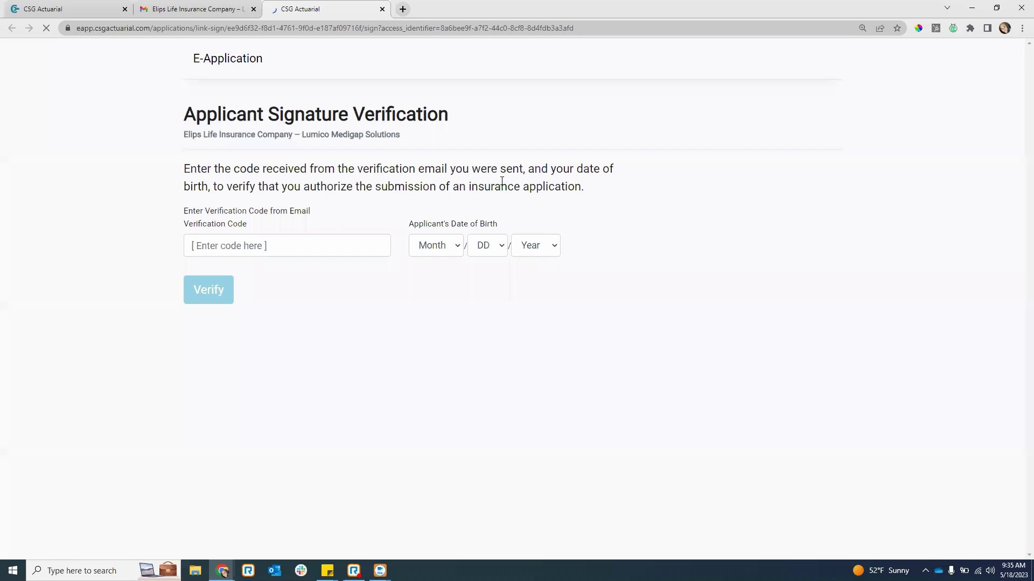
click(230, 243)
key(ctrl+v)
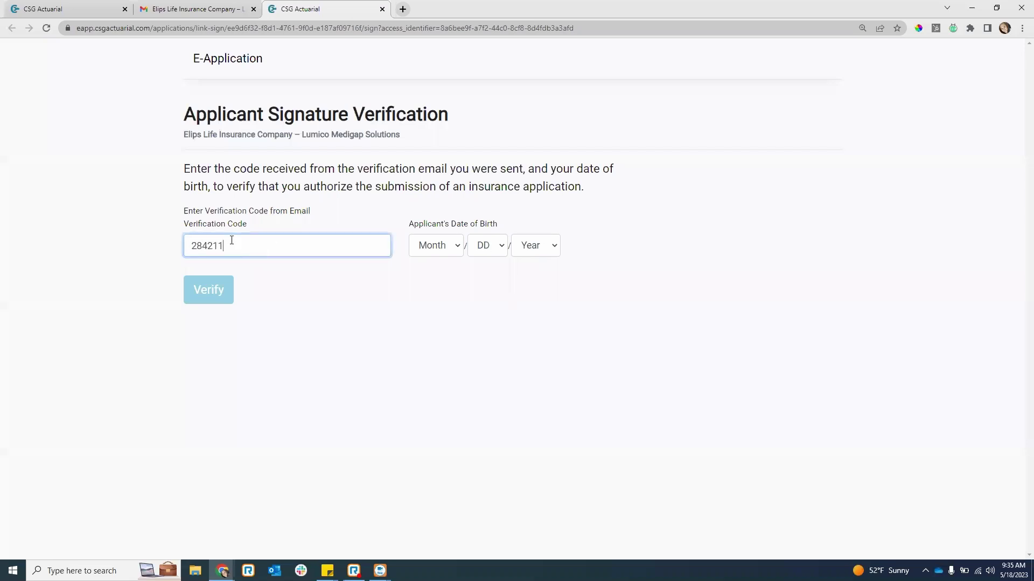
click(431, 249)
click(436, 337)
click(549, 248)
text(1959)
key(Down)
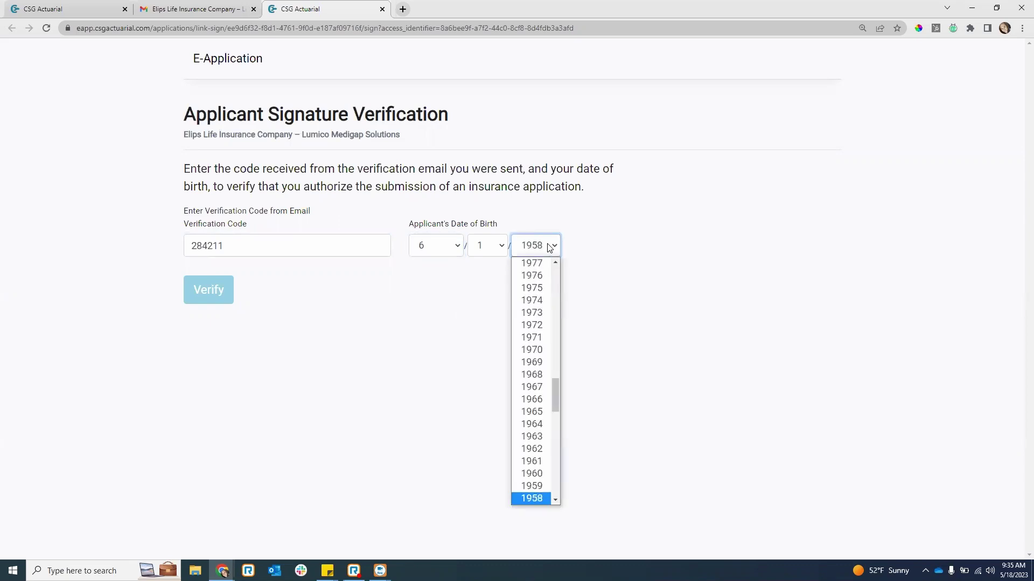
key(Return)
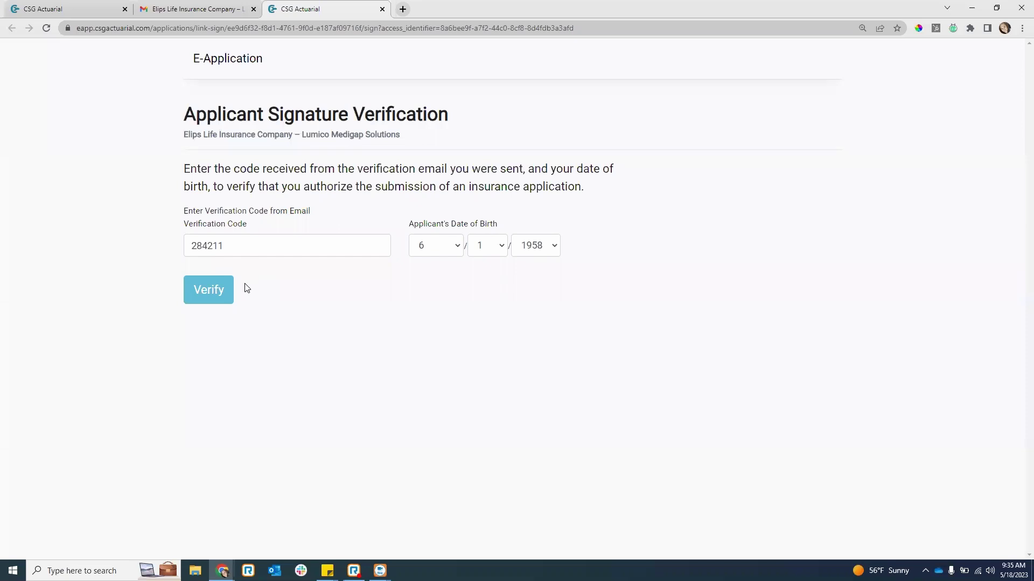
click(215, 294)
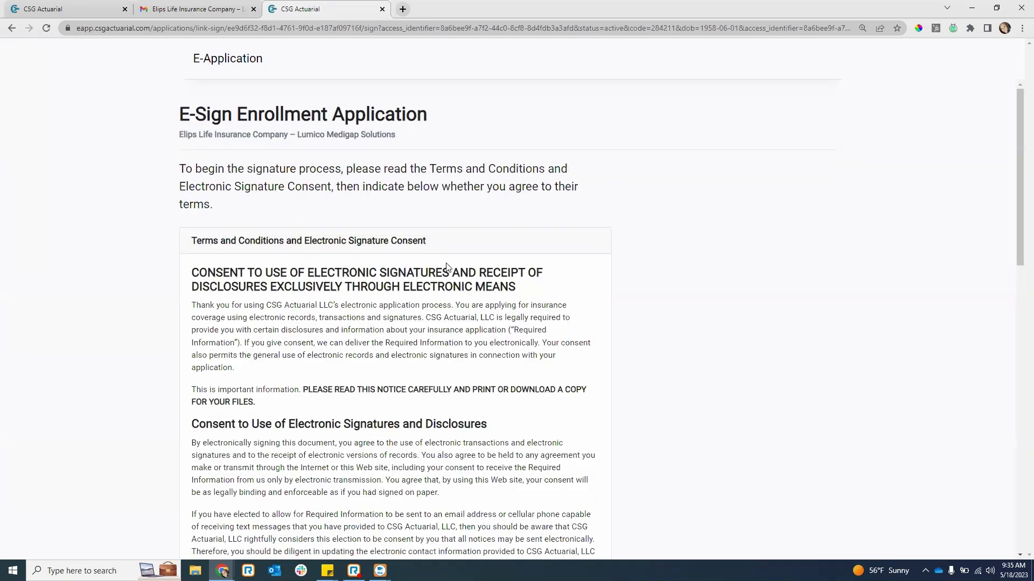
- Scroll through the Terms and Conditions and accept the electronic signature consent with I Agree
scroll(470, 266, down, 12)
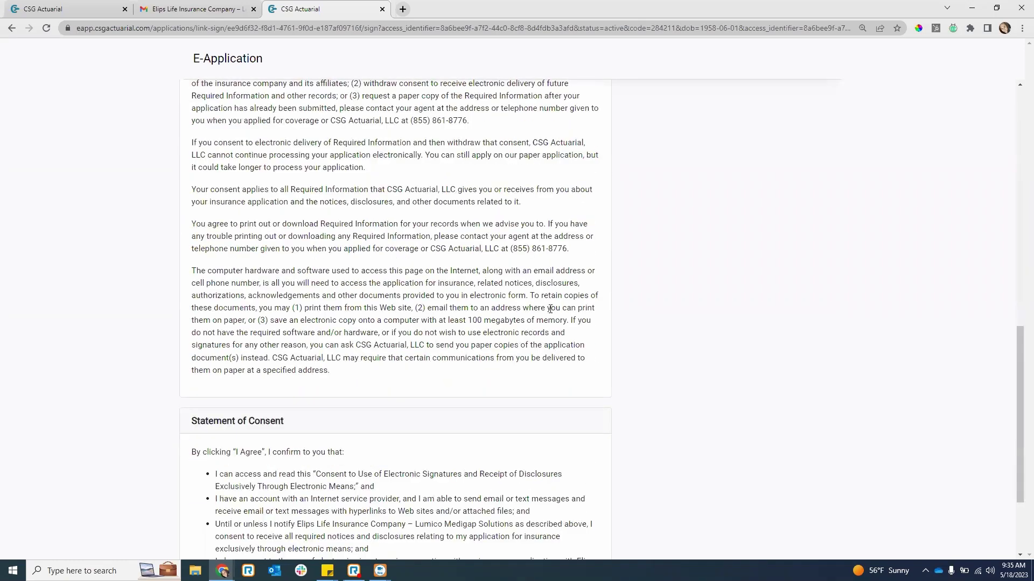
scroll(559, 318, down, 2)
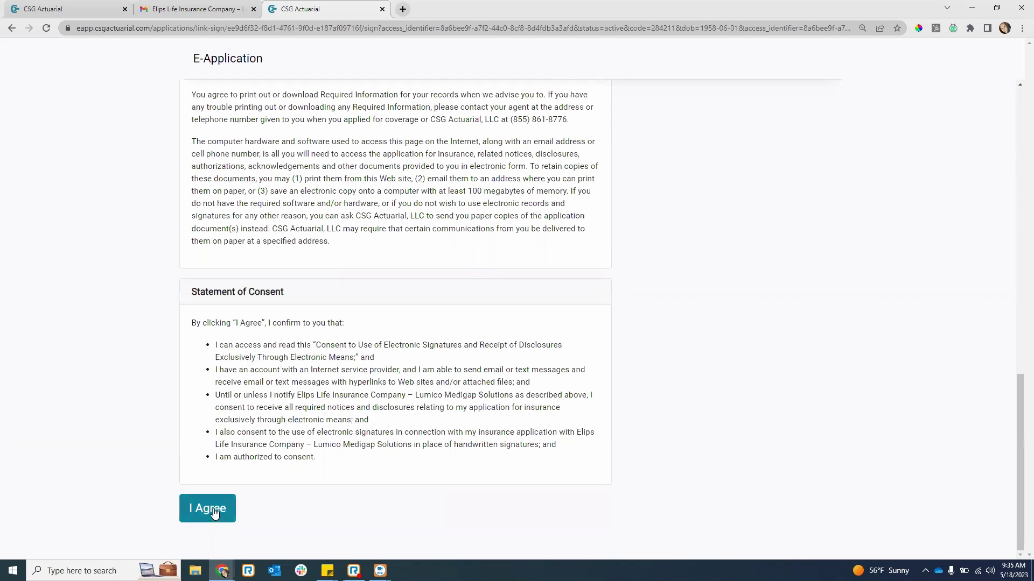
click(214, 513)
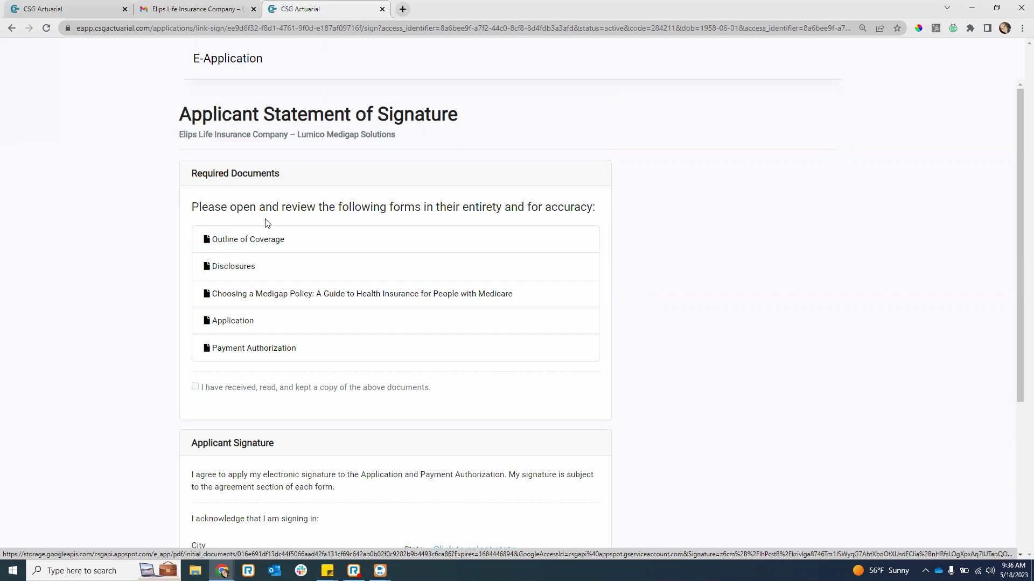
- Review the Outline of Coverage, Disclosures and Choosing a Medigap Policy documents
click(248, 240)
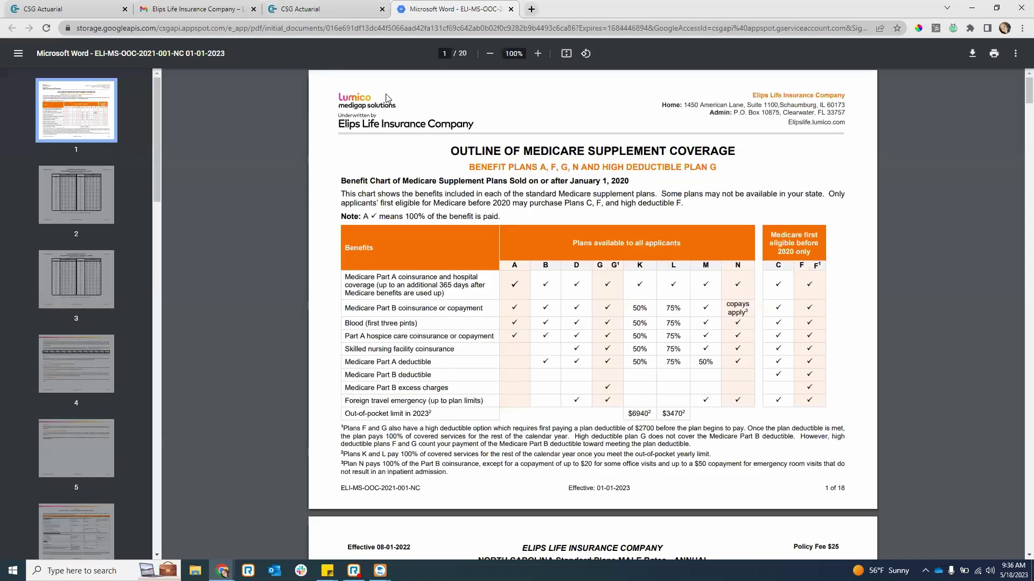
click(334, 9)
click(230, 268)
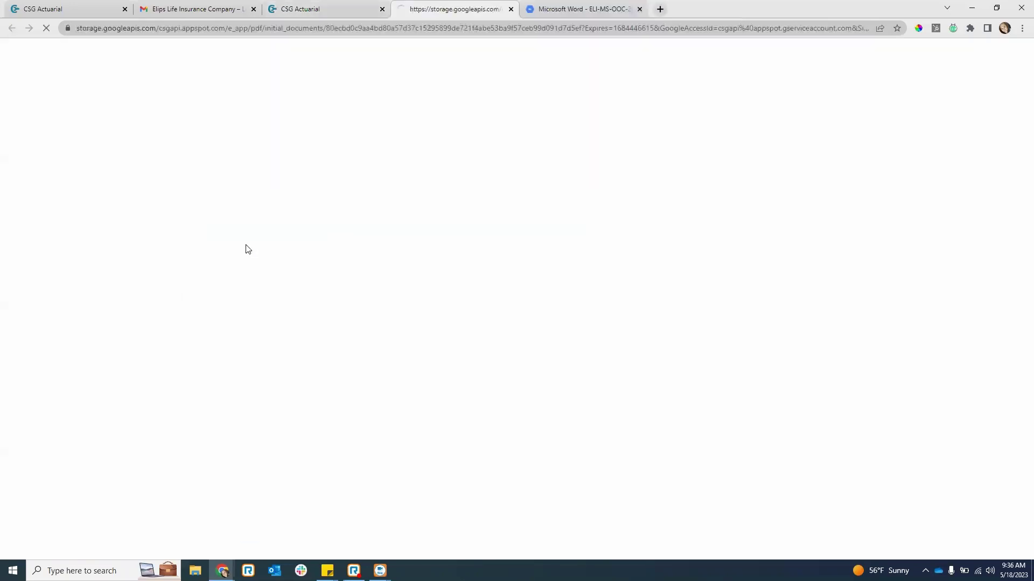
key(ctrl+shift+Tab)
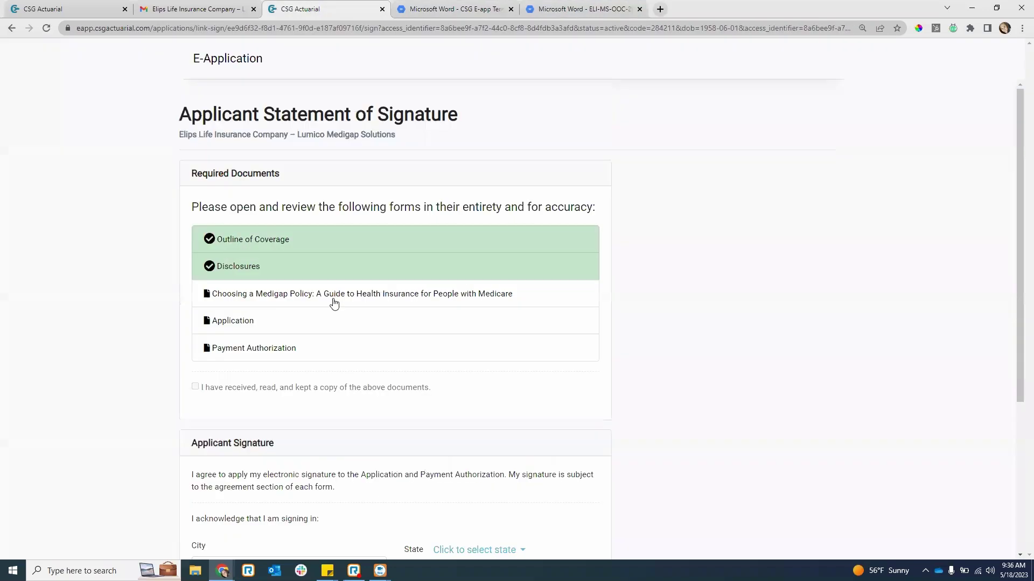
click(330, 296)
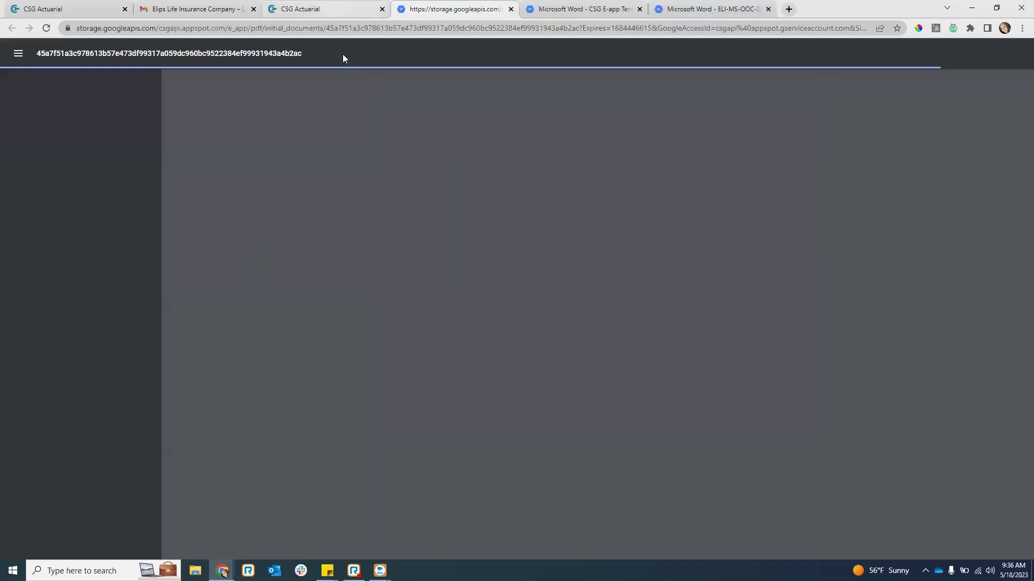
key(ctrl+shift+Tab)
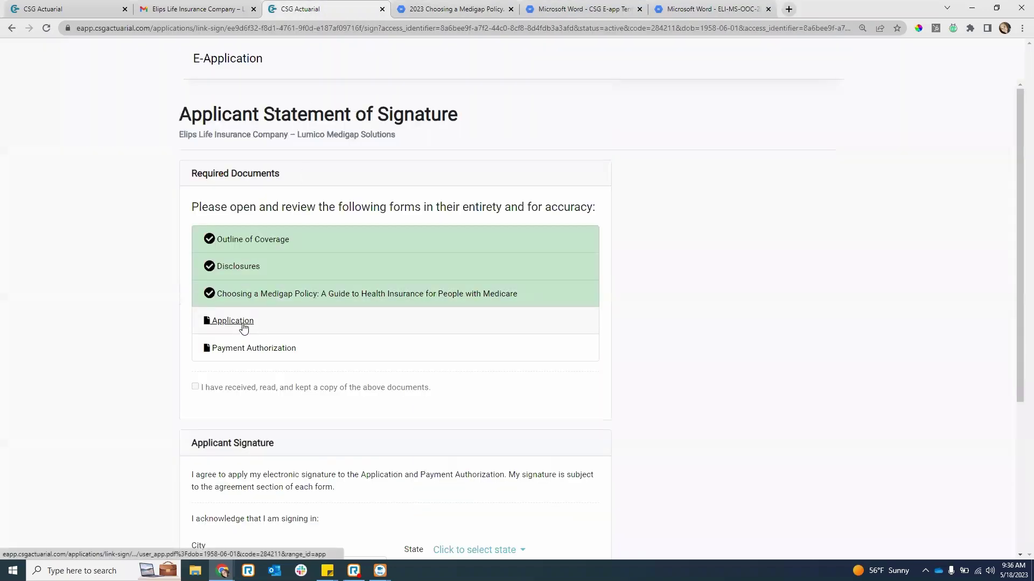
- Review the Application and Payment Authorization documents, then tick 'I have received, read, and kept a copy'
click(244, 325)
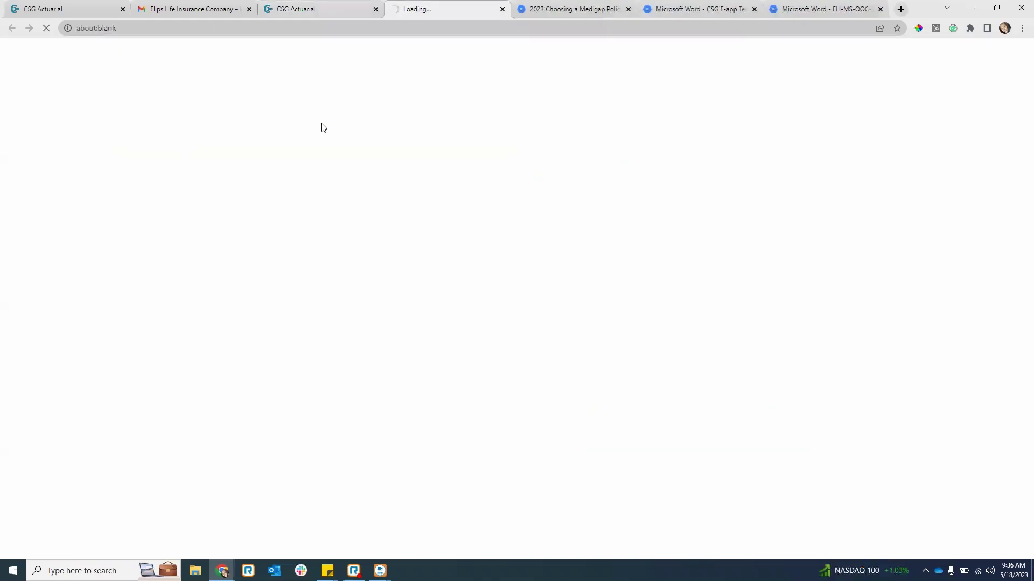
key(ctrl+shift+Tab)
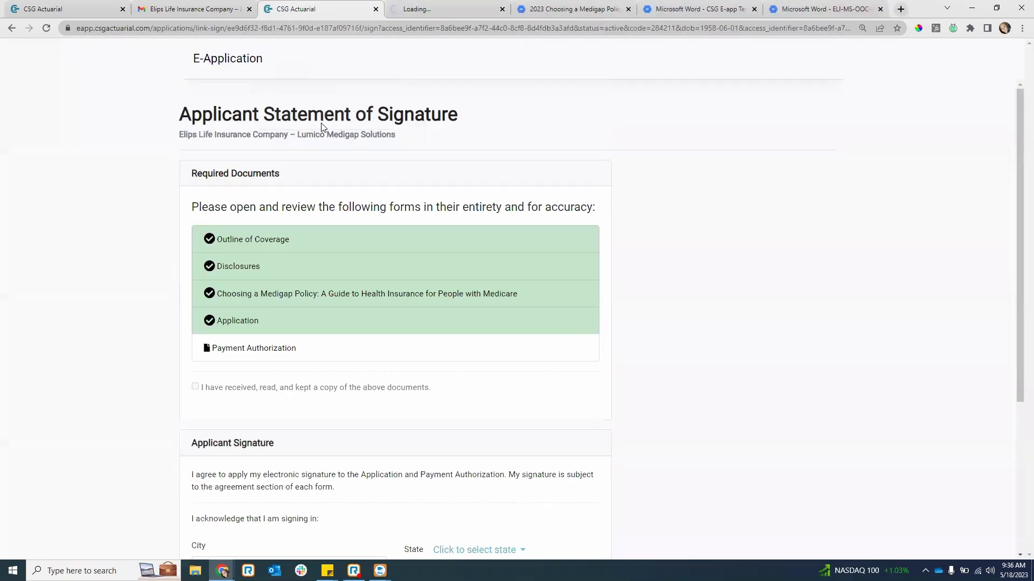
click(248, 353)
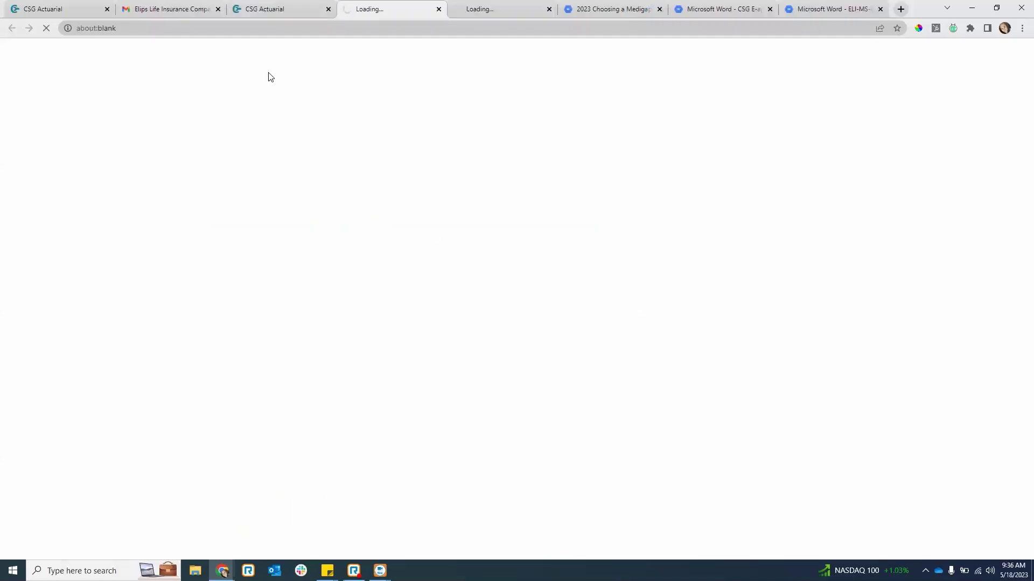
click(294, 9)
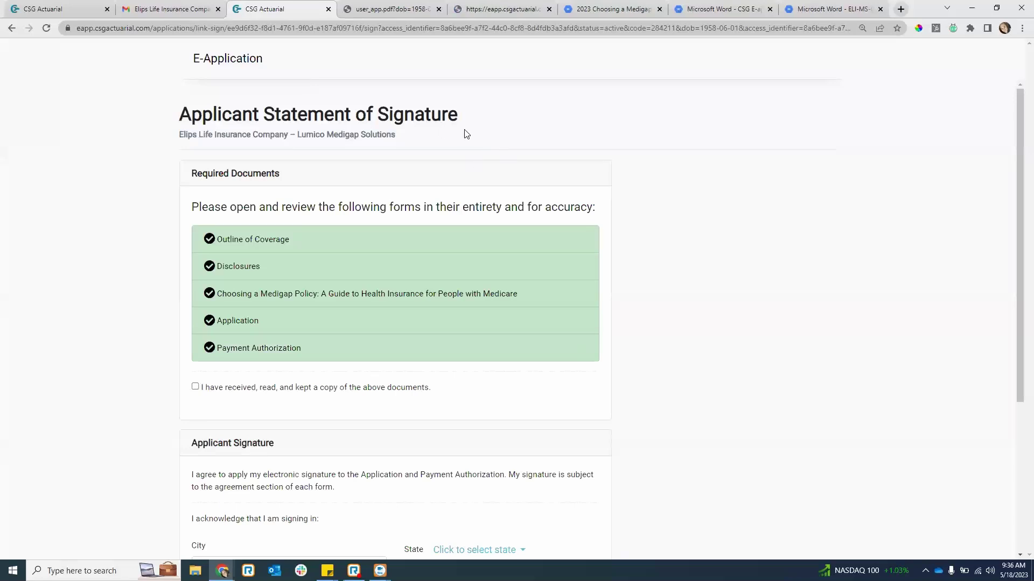
click(256, 389)
scroll(296, 406, down, 2)
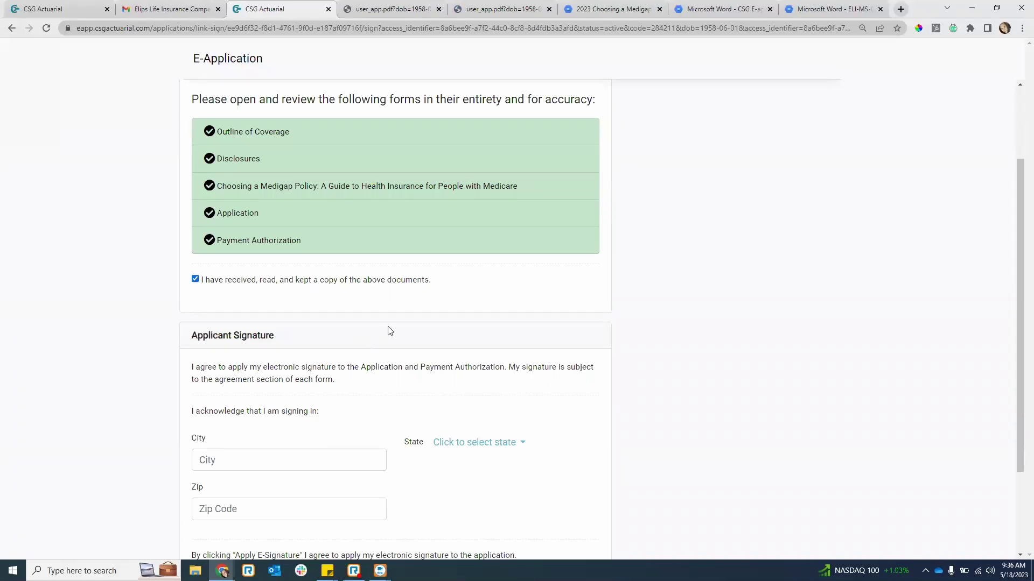
- Enter 28202 as the signing Zip code
scroll(340, 429, down, 2)
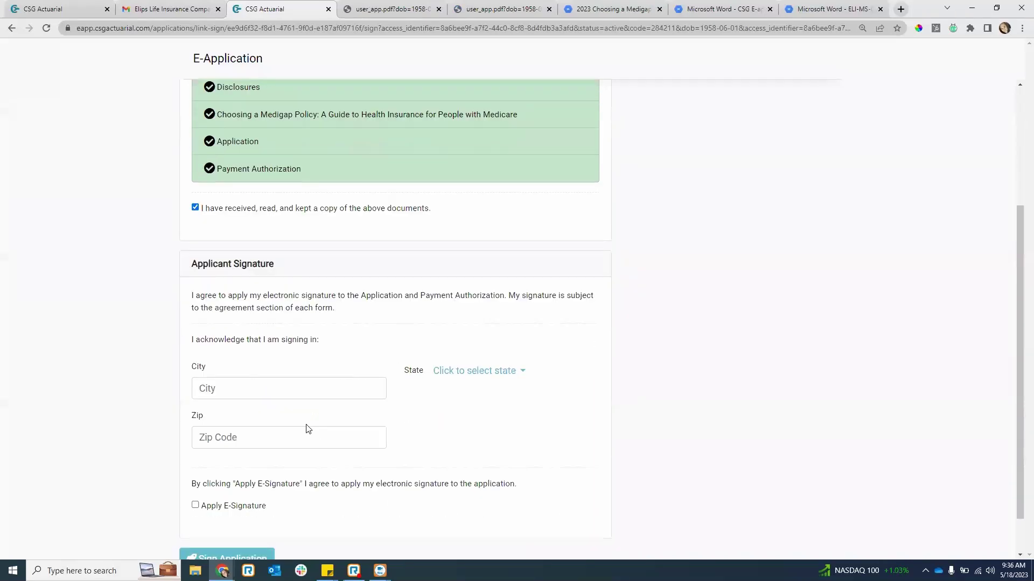
click(266, 346)
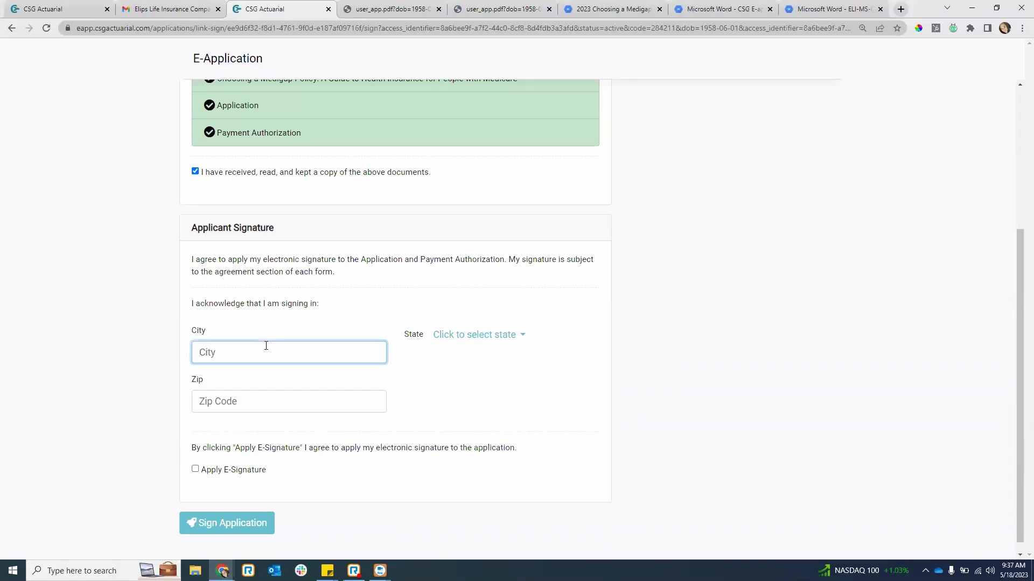
text(Cinc)
key(BackSpace)
key(BackSpace)
key(BackSpace)
key(BackSpace)
click(491, 344)
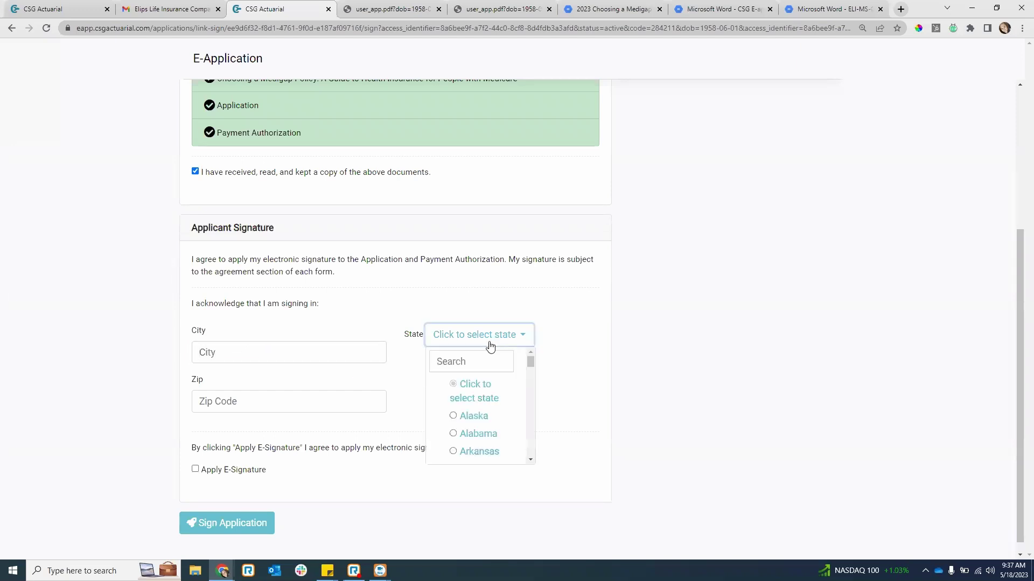
click(297, 401)
text(2820)
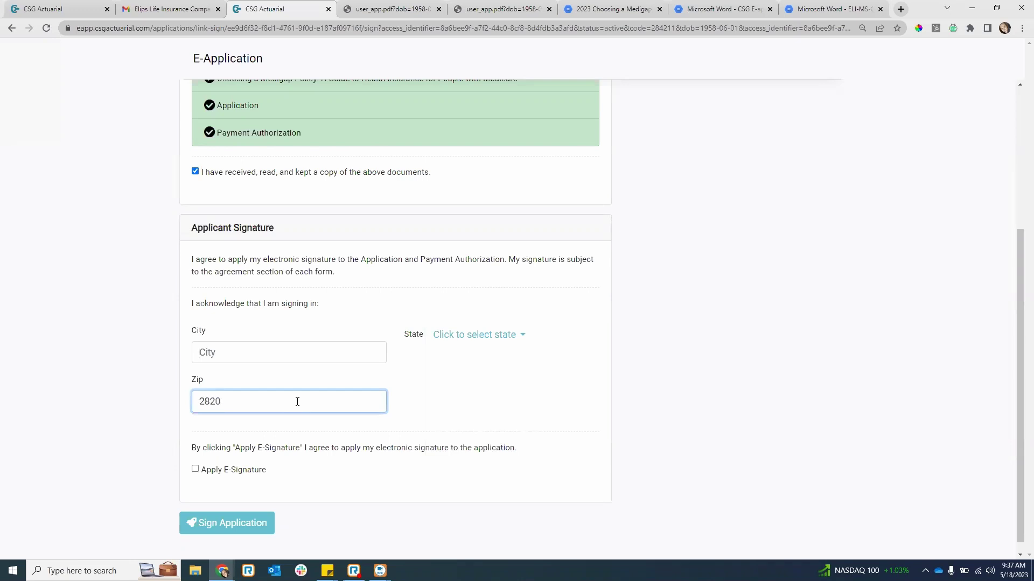
text(2)
- Set the signing state to North Carolina and the city to Charlotte
click(501, 338)
text(north)
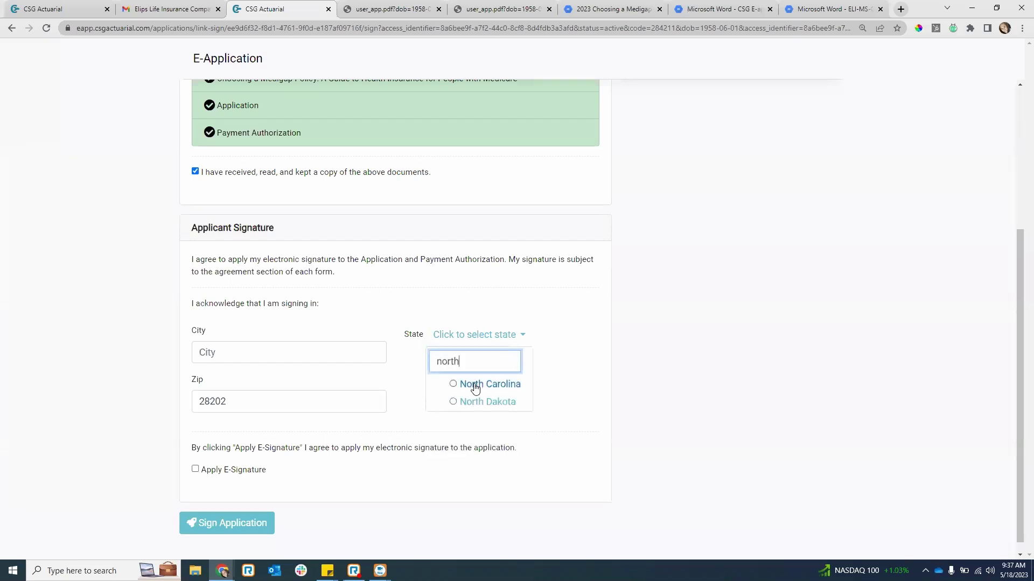
click(452, 387)
click(265, 359)
text(Charo)
text(llette)
key(BackSpace)
key(BackSpace)
key(BackSpace)
key(BackSpace)
key(BackSpace)
key(BackSpace)
key(BackSpace)
key(BackSpace)
key(BackSpace)
text(arlotte)
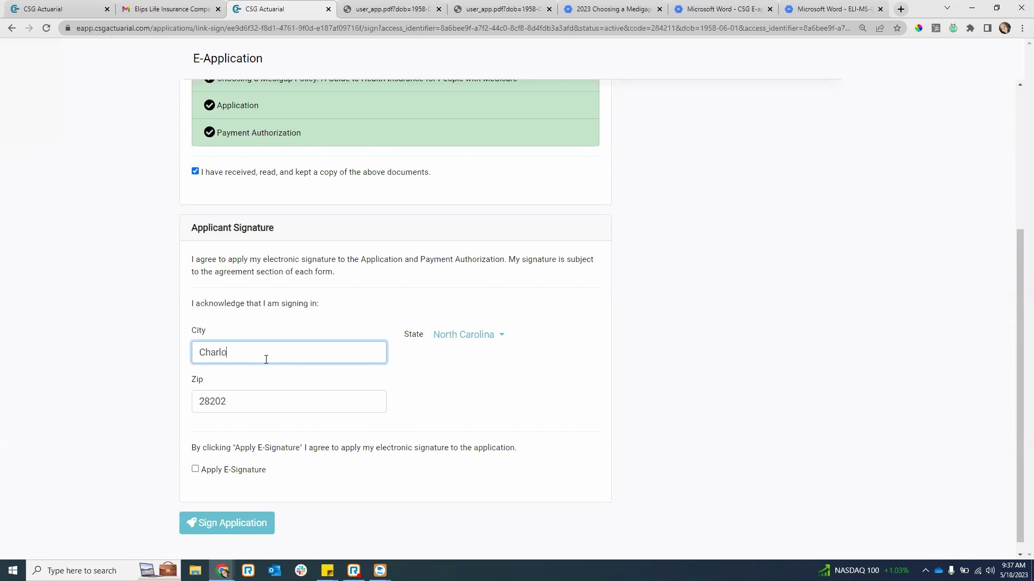
- Agree to Apply E-Signature and sign the application
click(194, 470)
scroll(253, 490, down, 1)
click(249, 516)
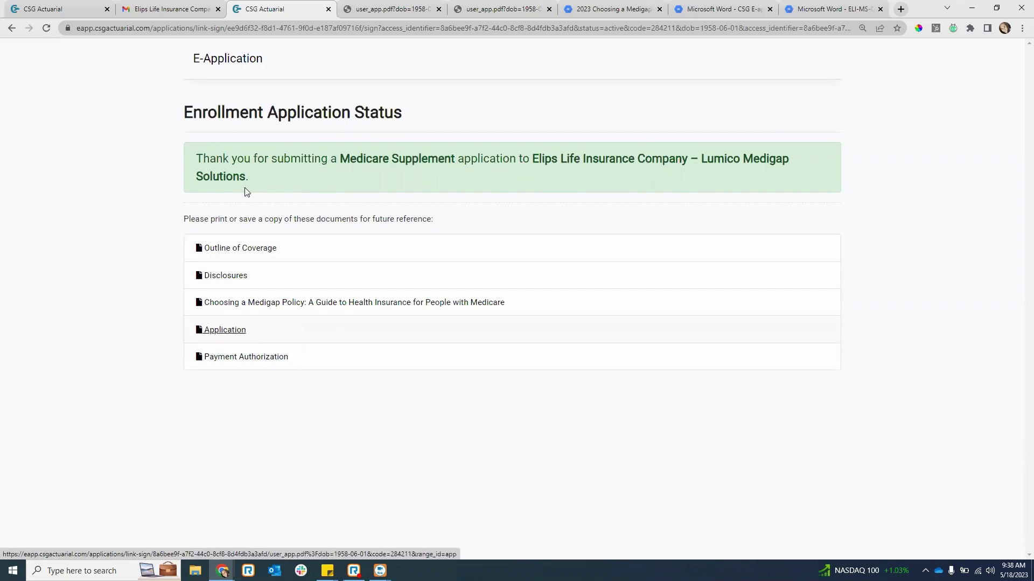
- Switch to the first CSG Actuarial tab holding the applications list
click(39, 7)
- Reload the Applications list so Elips Life shows Submitted, and close the leftover document tabs
click(46, 28)
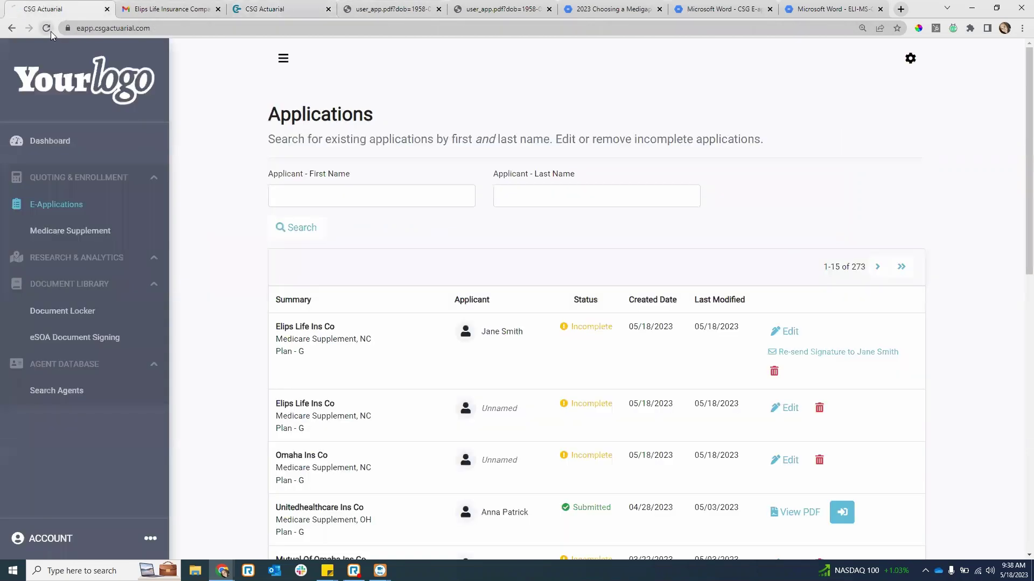
middle_click(285, 8)
middle_click(285, 7)
middle_click(285, 7)
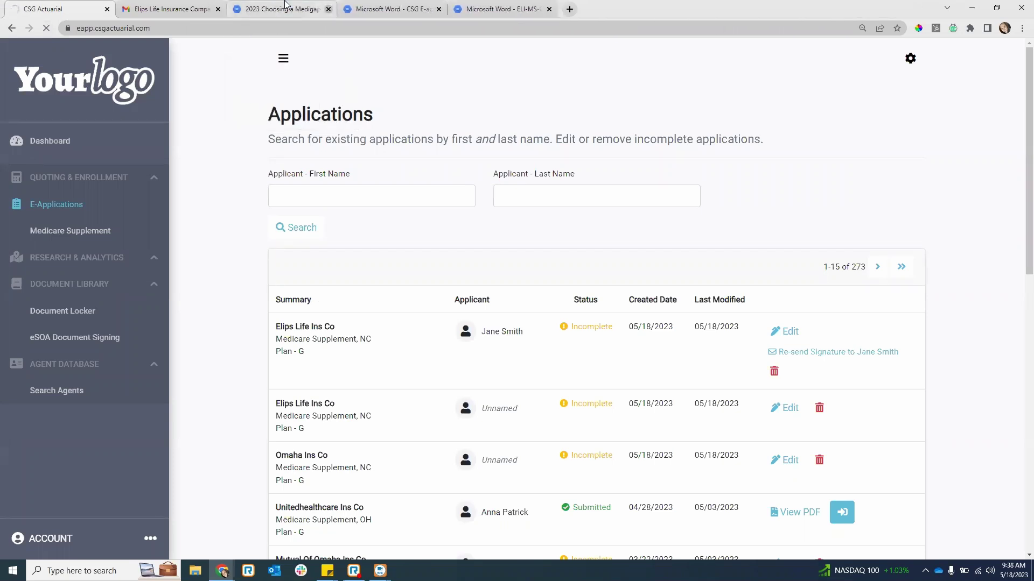
middle_click(285, 8)
middle_click(285, 7)
middle_click(286, 7)
- Close the email tab and view the Elips Life application's 15-page PDF
click(253, 10)
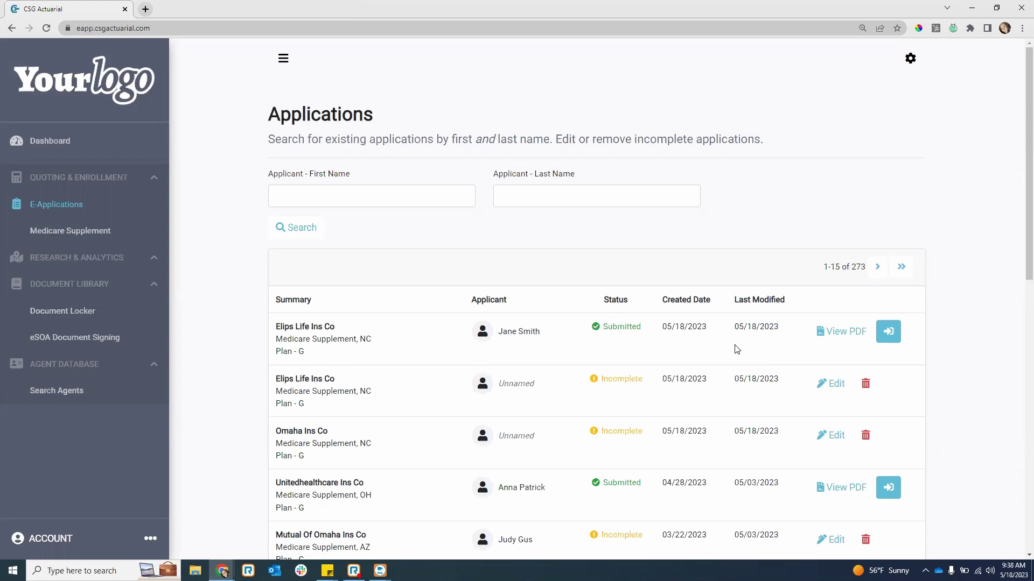
click(847, 336)
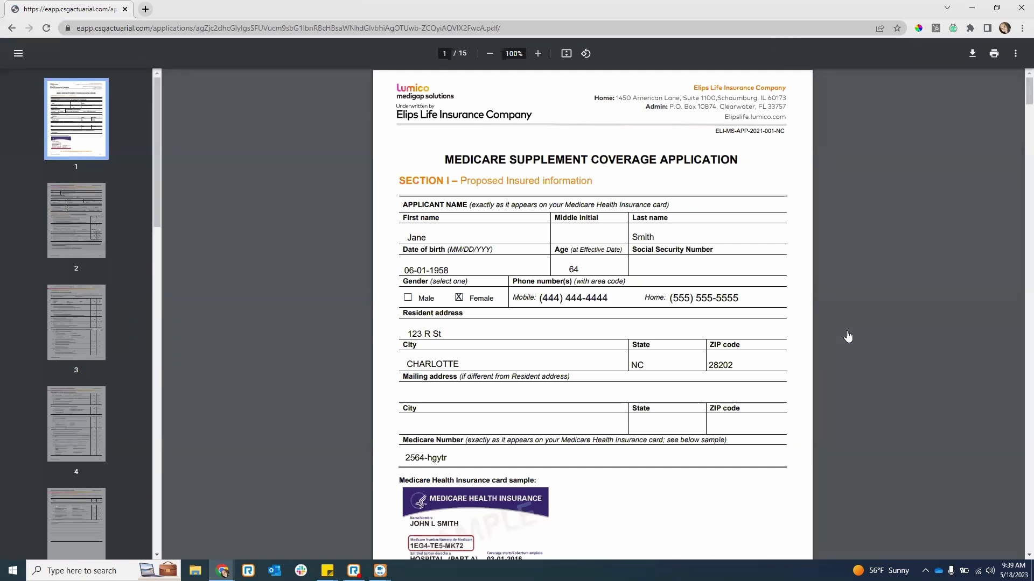
click(12, 29)
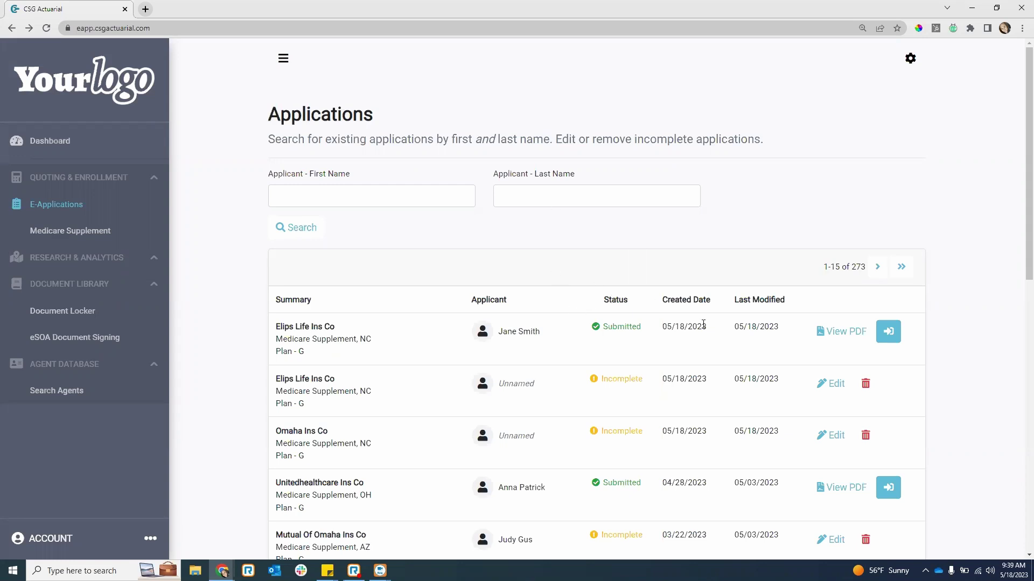
scroll(692, 401, down, 2)
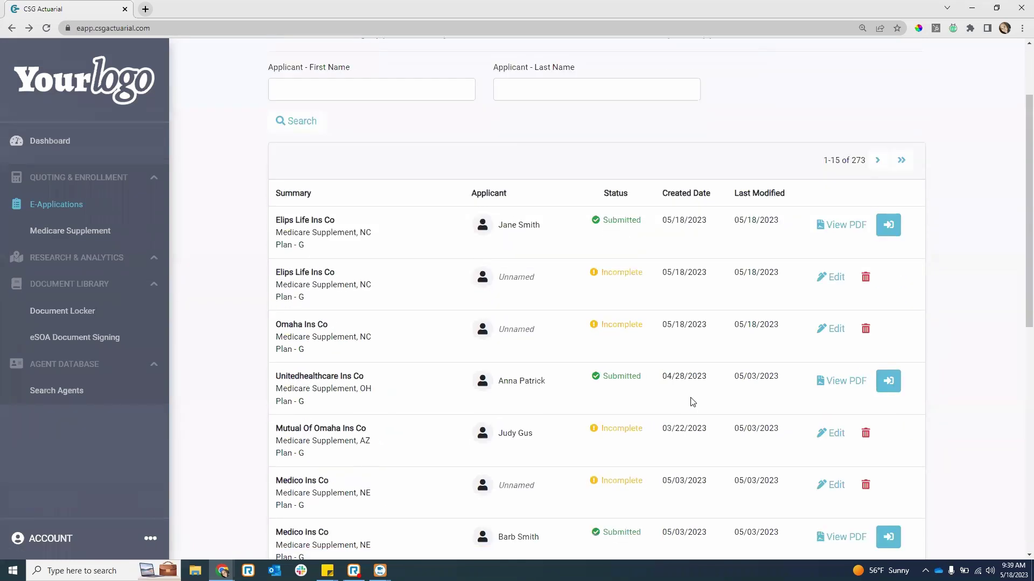
scroll(667, 385, up, 2)
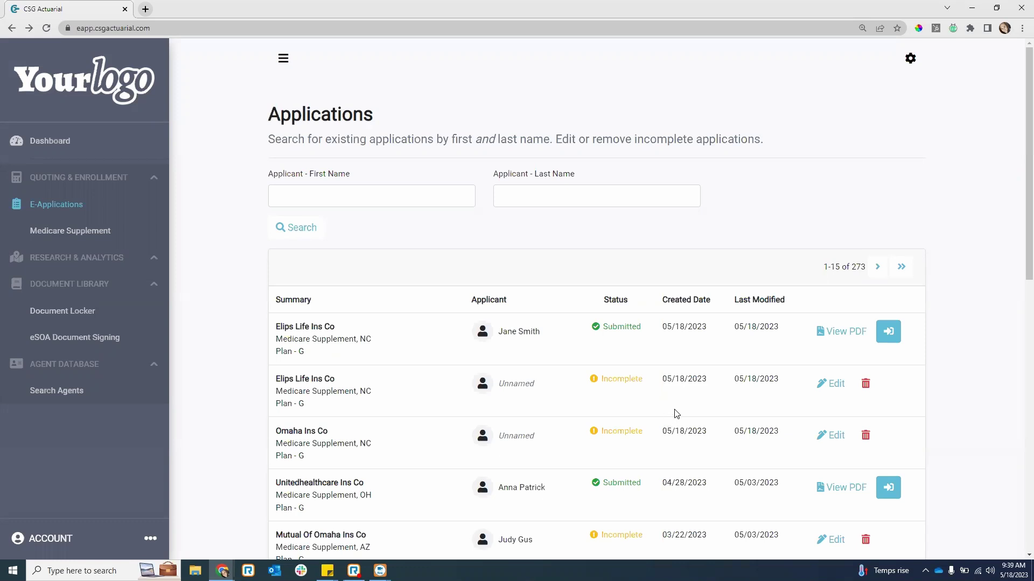
scroll(602, 452, down, 1)
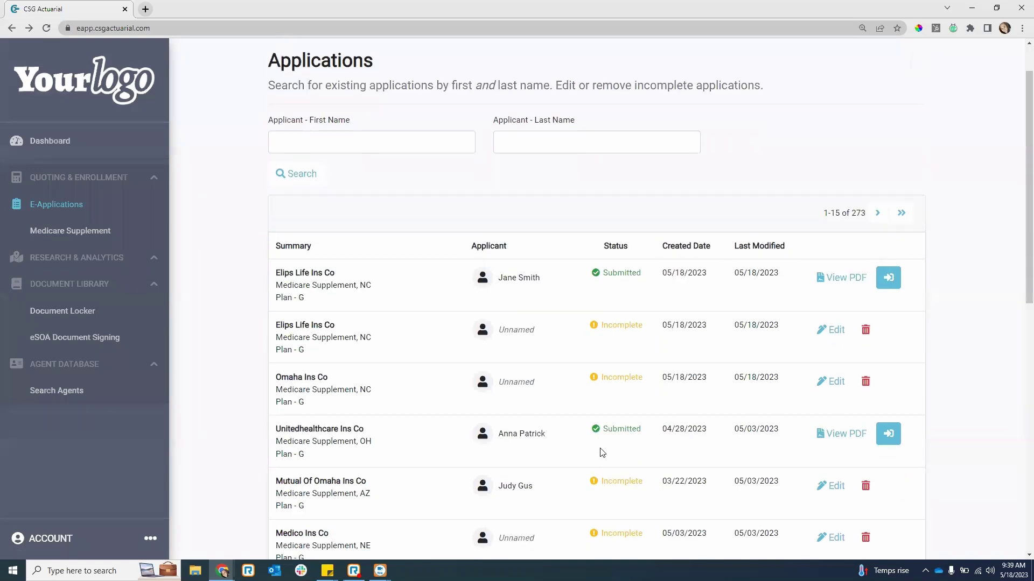
scroll(602, 452, down, 1)
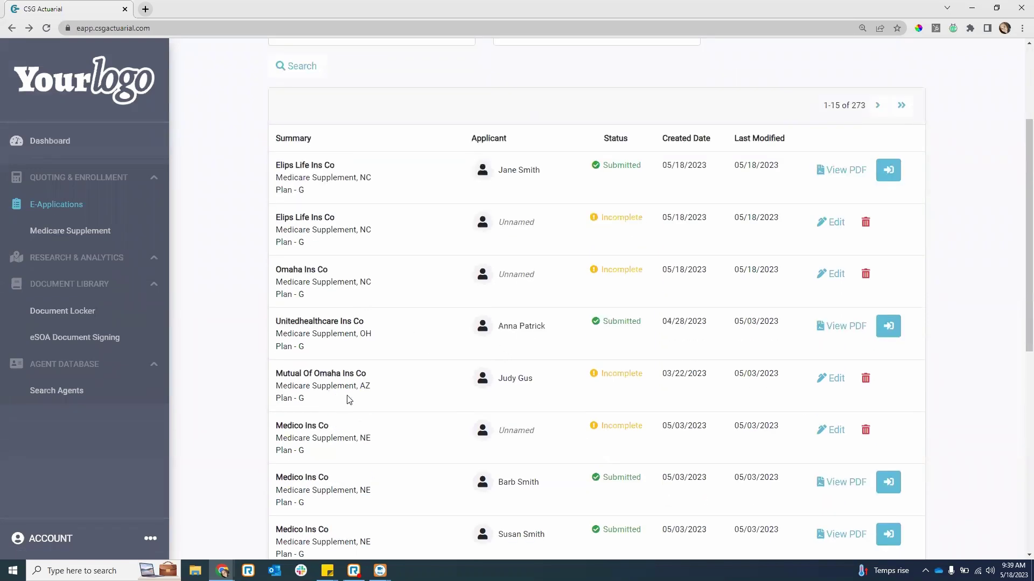
scroll(348, 399, down, 2)
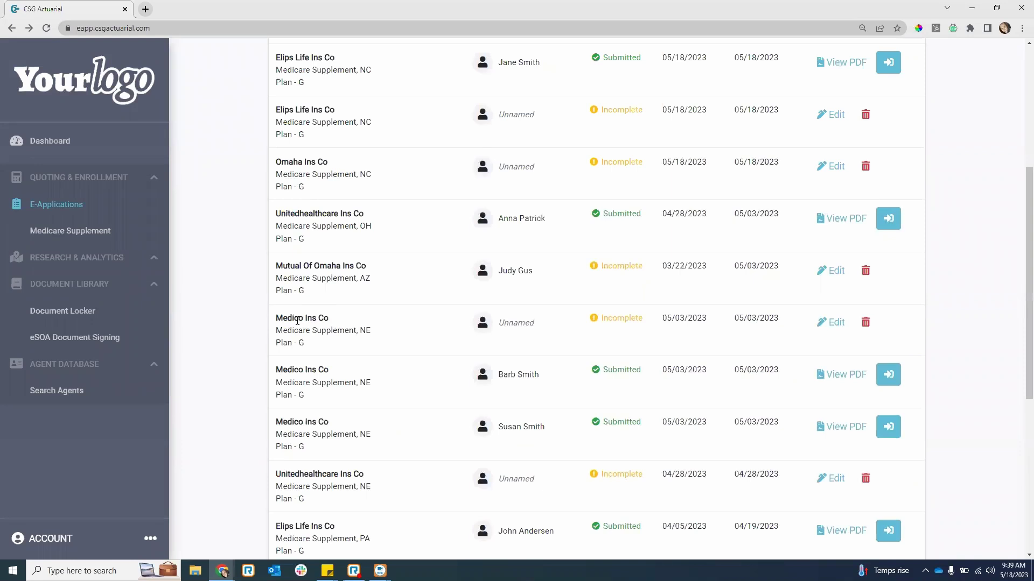
- Edit the incomplete Medico Plan G application, dismiss its denial notice, look it over, and go to View Applications
click(838, 325)
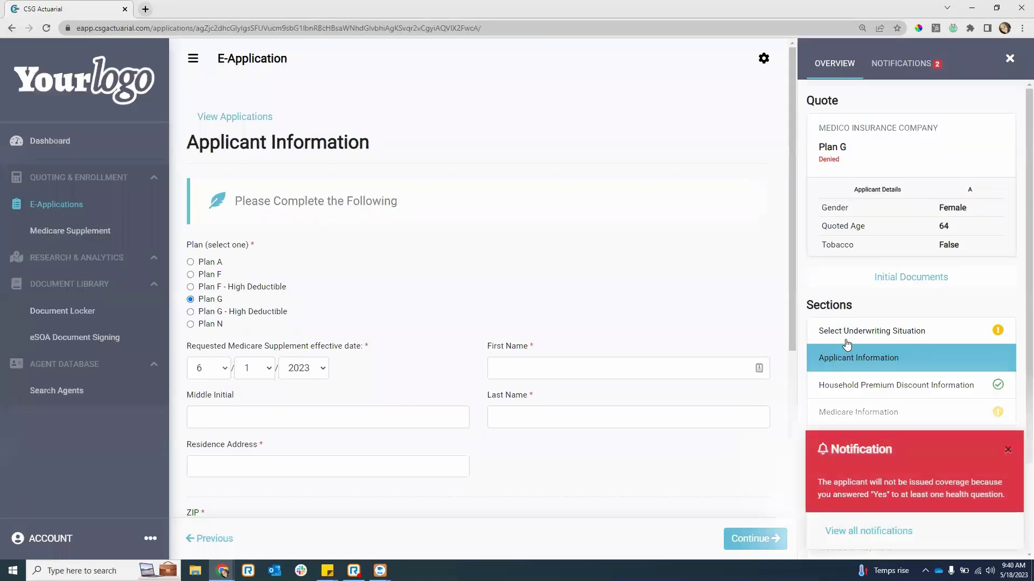
click(1007, 451)
scroll(899, 181, down, 1)
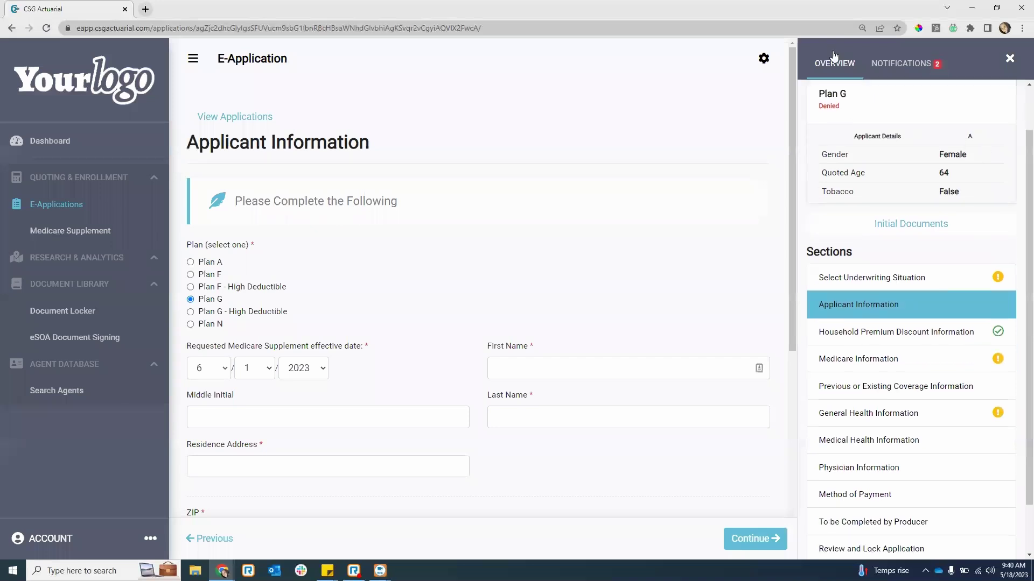
scroll(861, 447, up, 1)
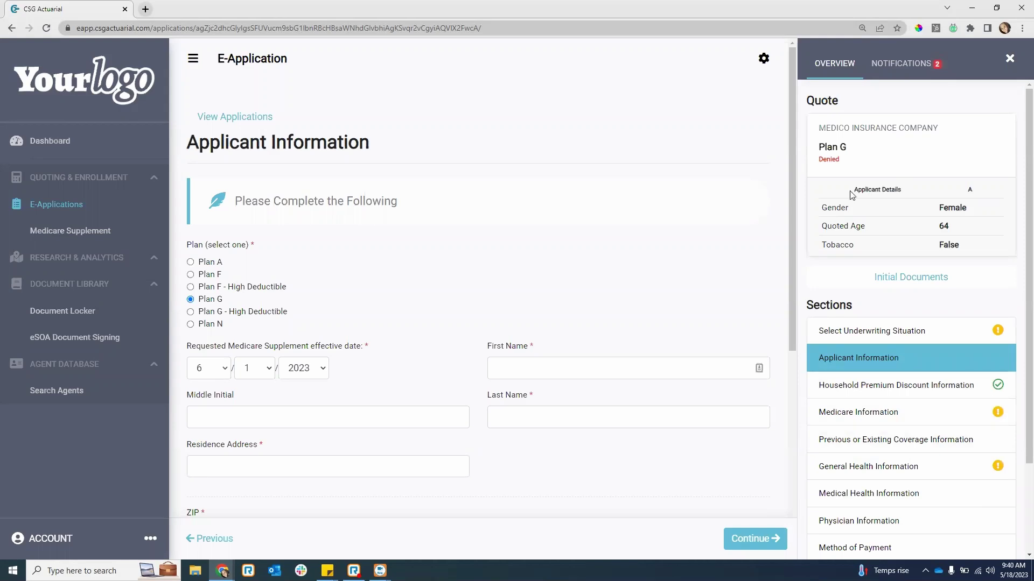
scroll(975, 266, down, 2)
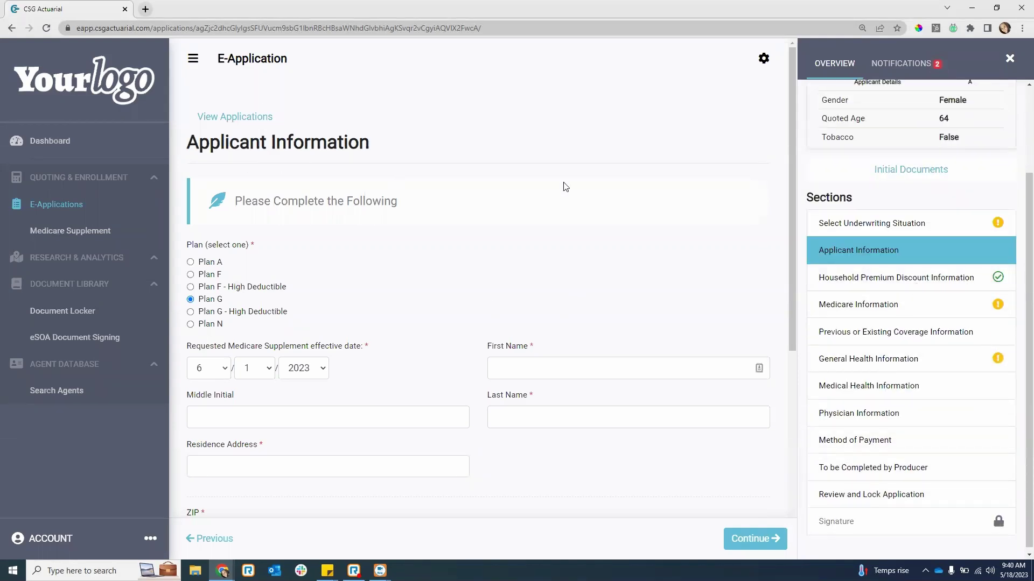
scroll(565, 187, up, 1)
scroll(888, 196, up, 2)
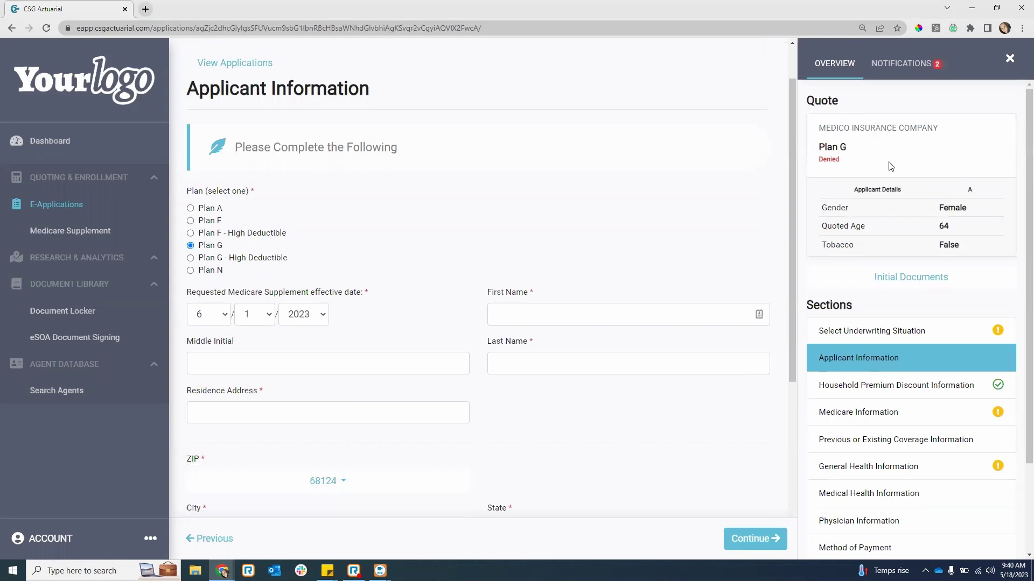
scroll(594, 405, down, 5)
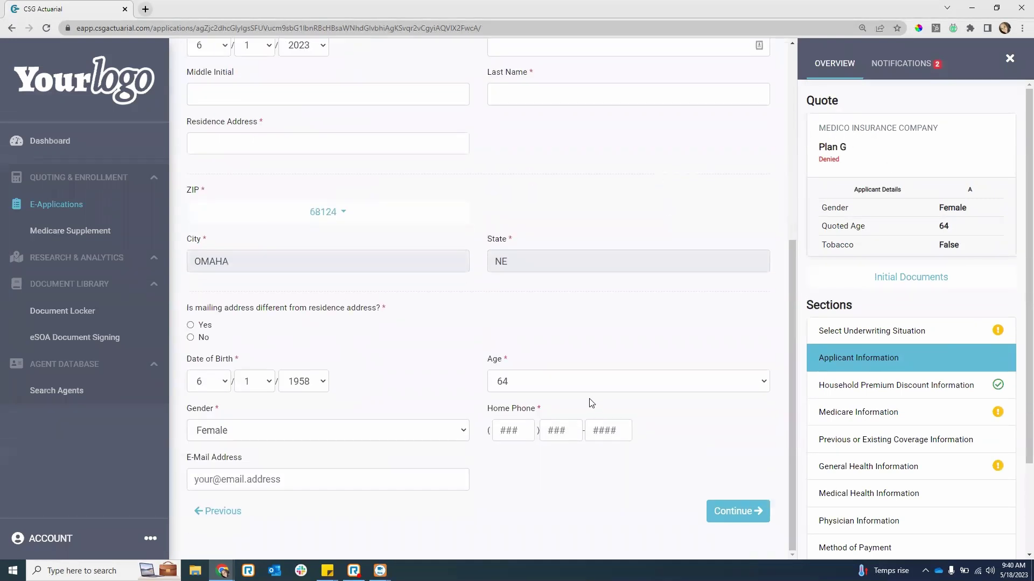
scroll(539, 318, up, 1)
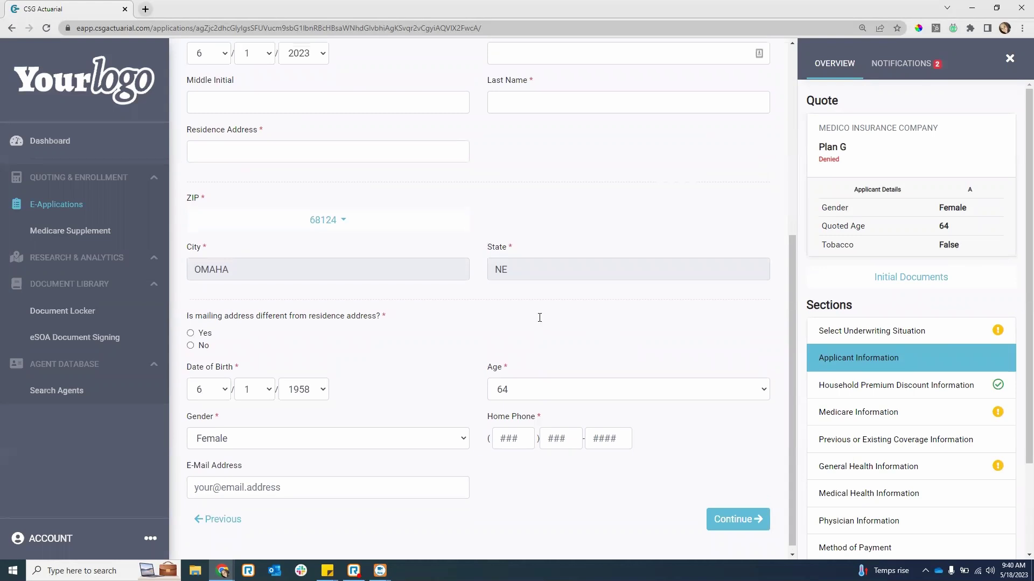
scroll(539, 317, up, 6)
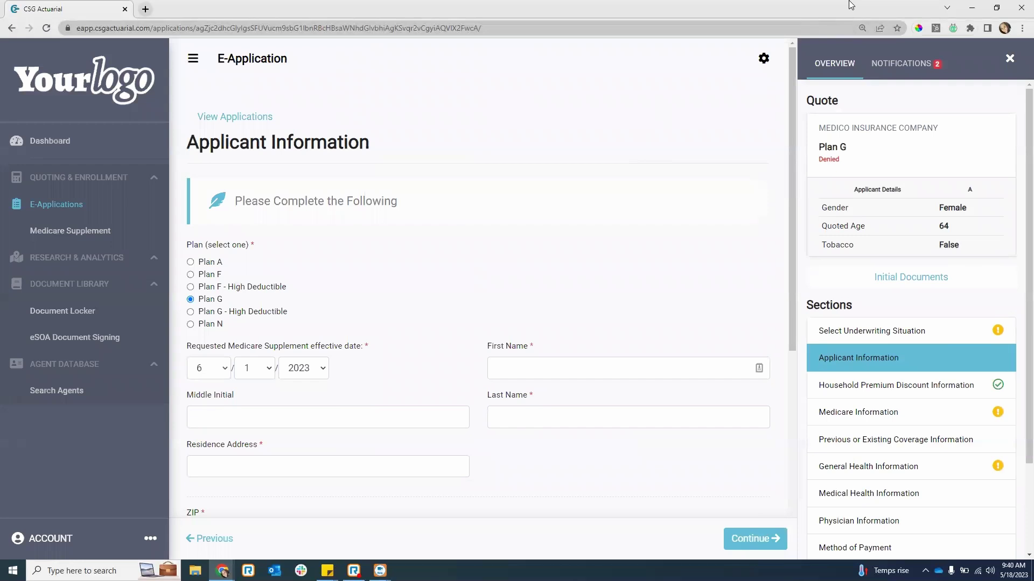
click(245, 116)
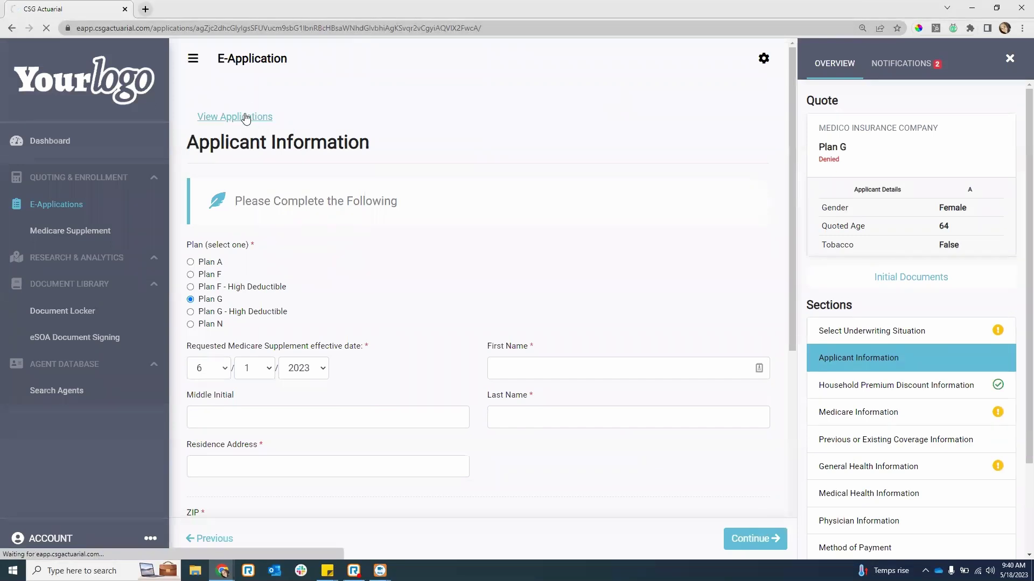